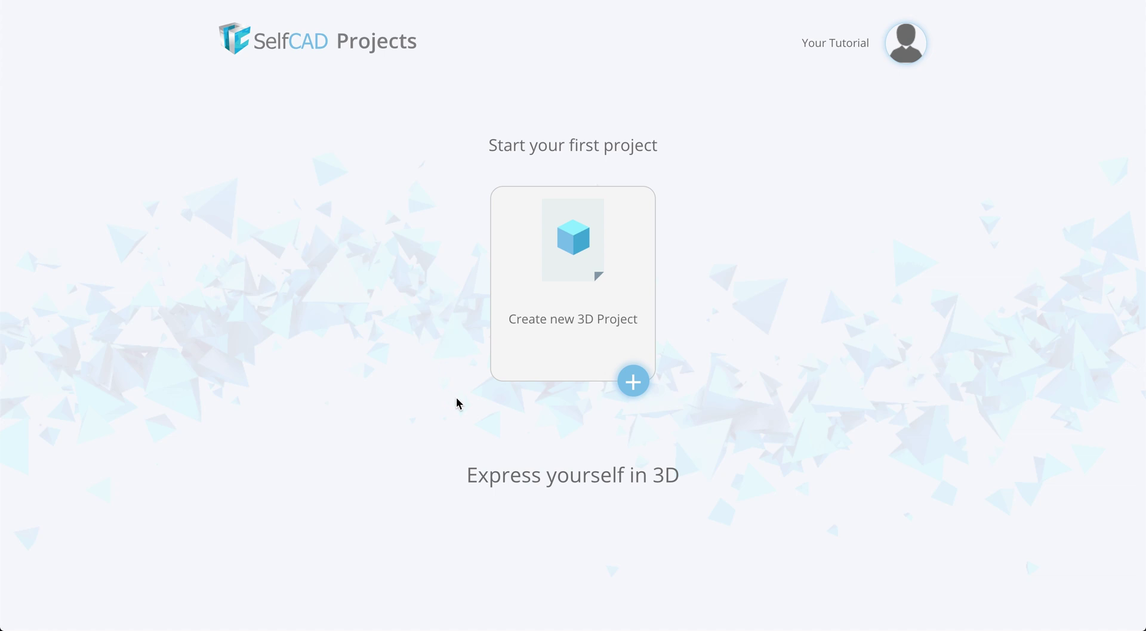
# Create a new 3D project named 123 with the default grid settings and dismiss the introductory tour.
pyautogui.click(633, 382)
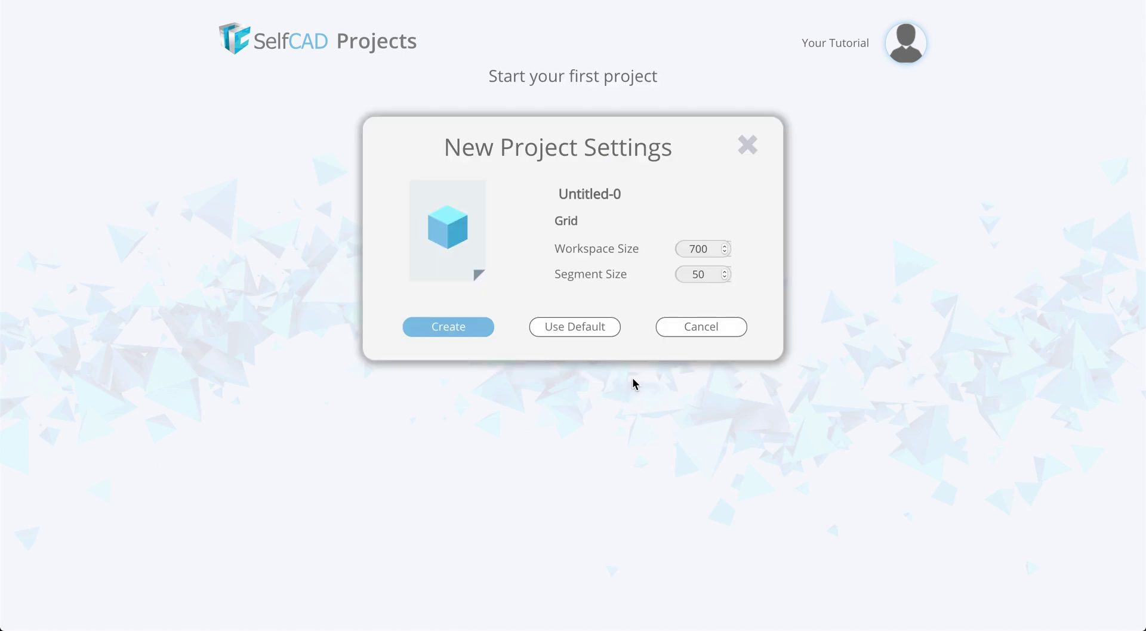
pyautogui.moveTo(626, 194); pyautogui.dragTo(568, 198)
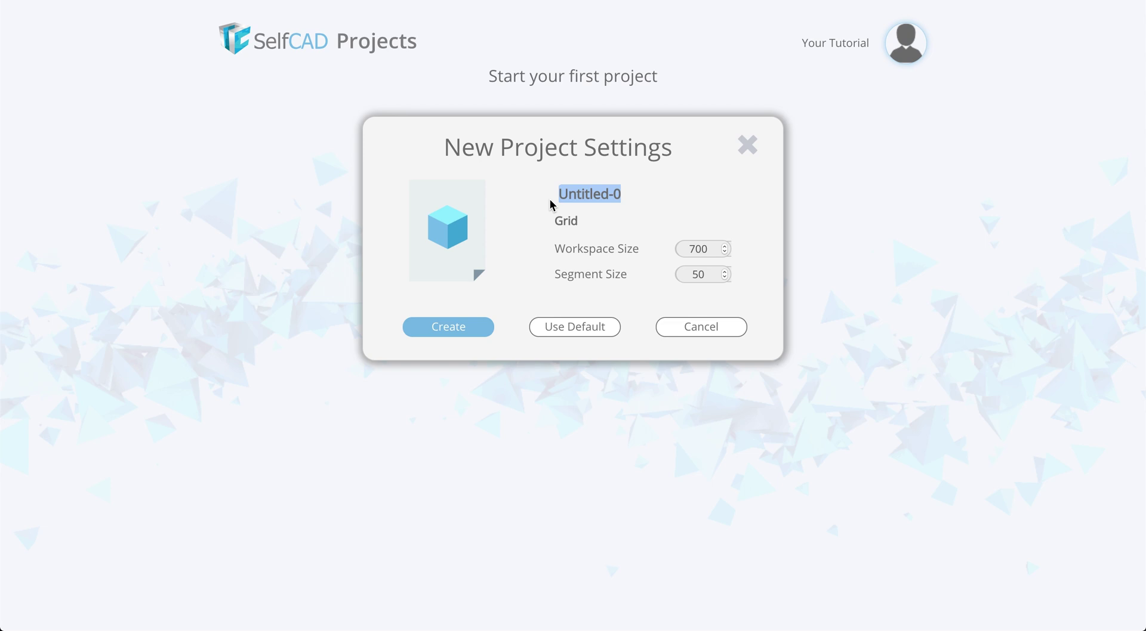
pyautogui.write('123')
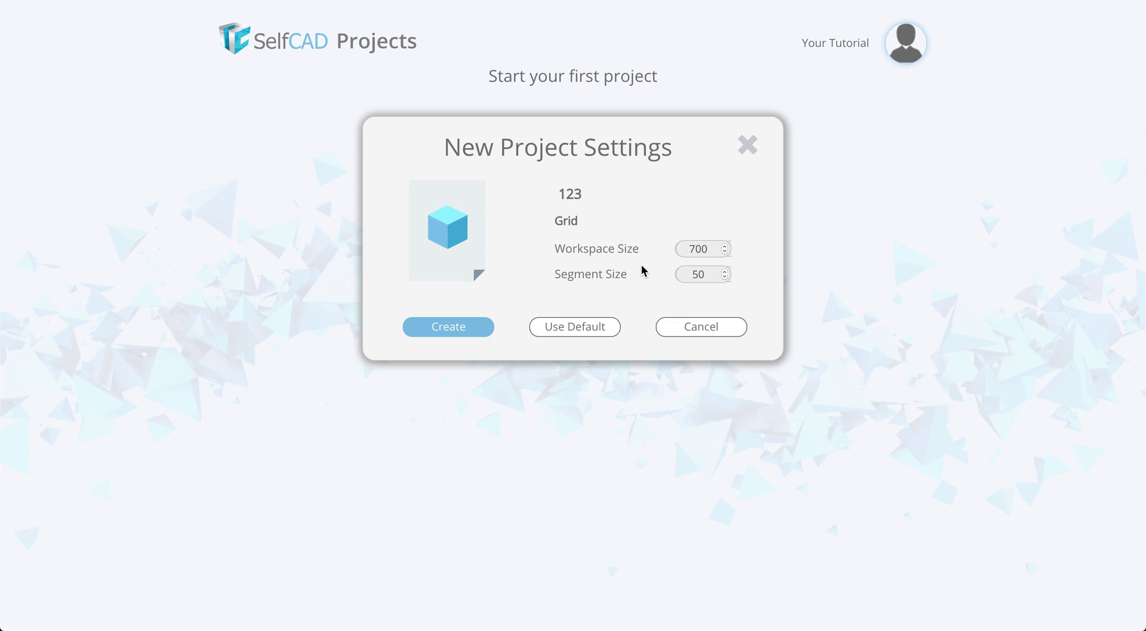
pyautogui.click(553, 336)
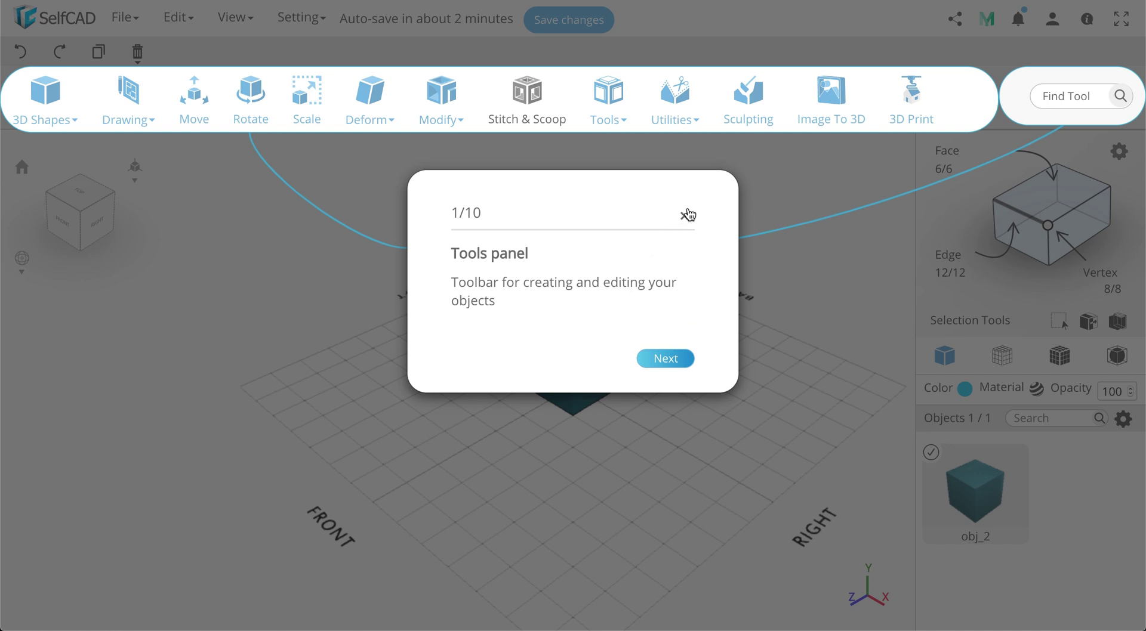
pyautogui.click(684, 216)
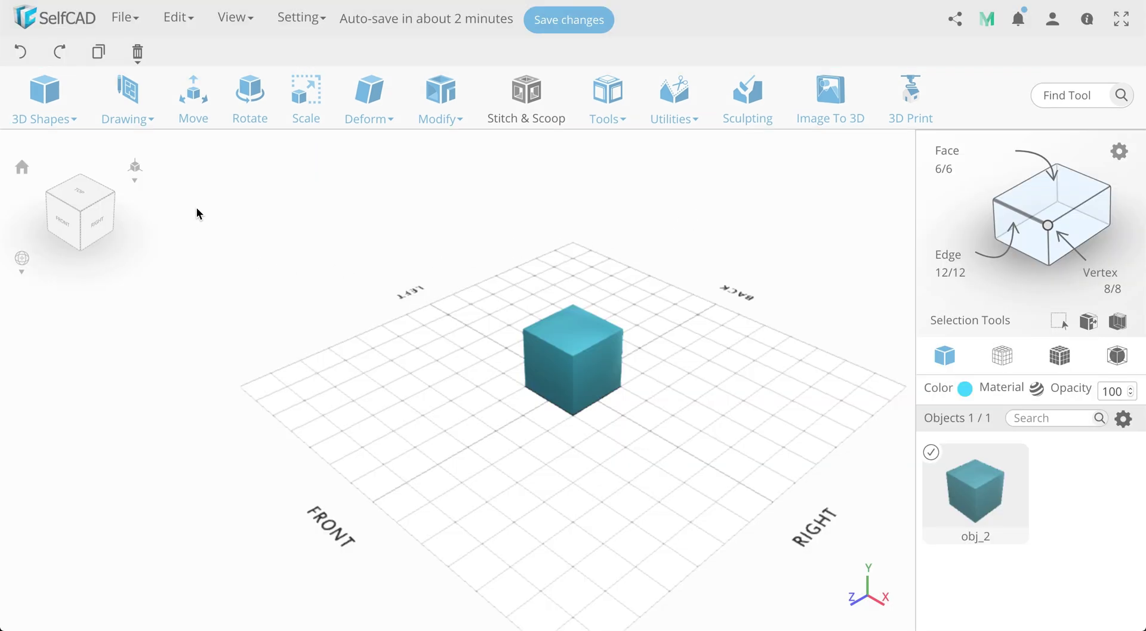
pyautogui.click(132, 26)
pyautogui.click(187, 17)
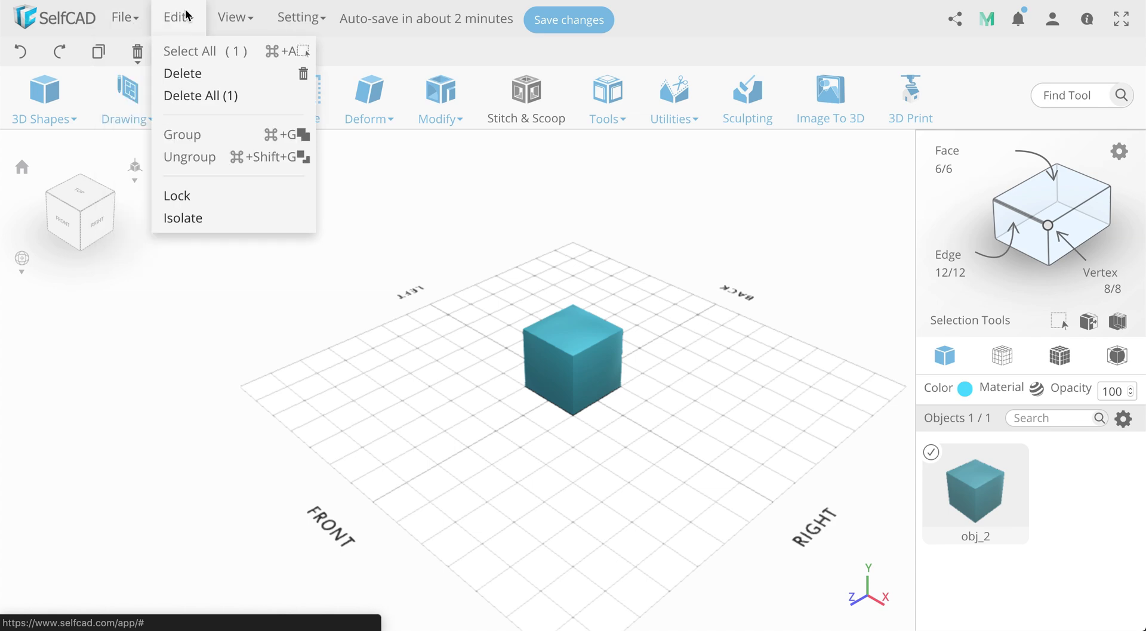
pyautogui.click(223, 20)
pyautogui.click(292, 29)
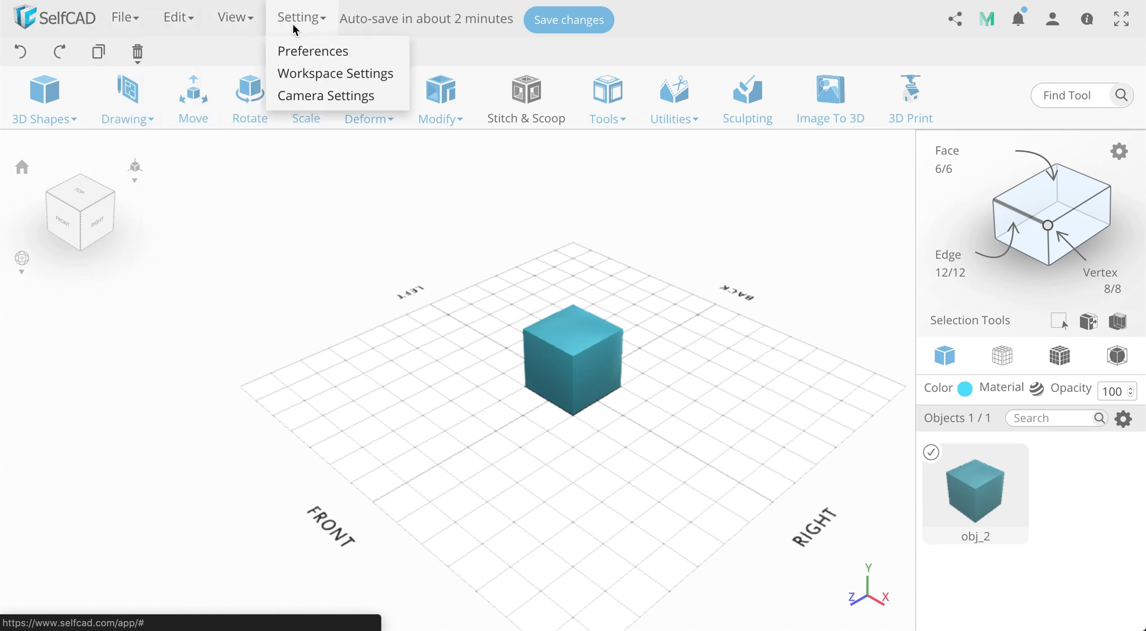
pyautogui.moveTo(165, 40)
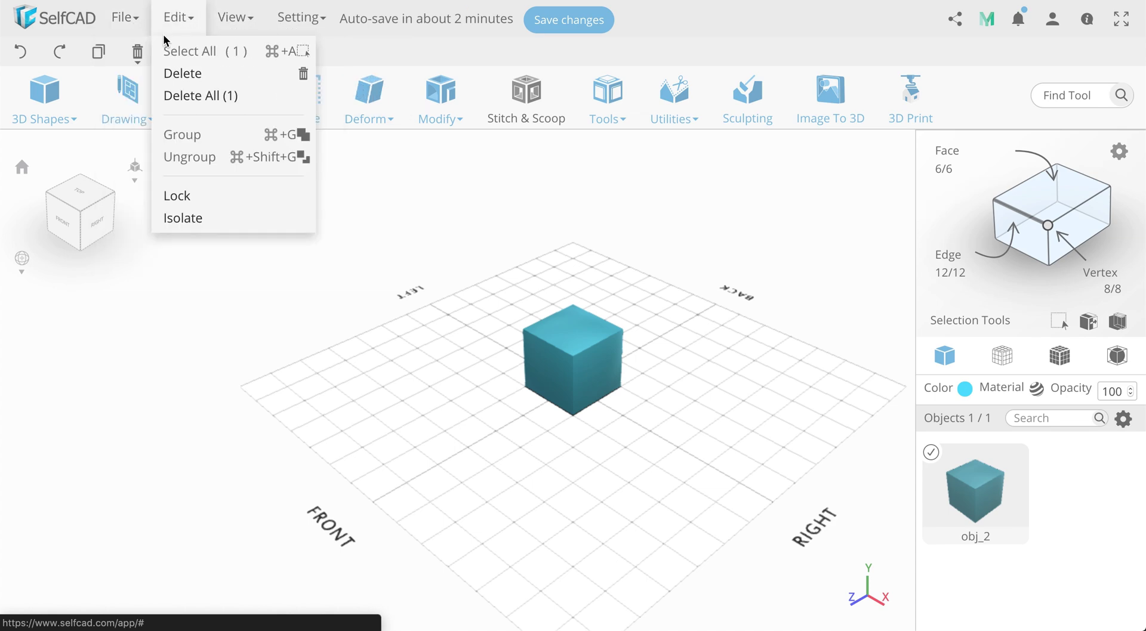
pyautogui.moveTo(131, 29)
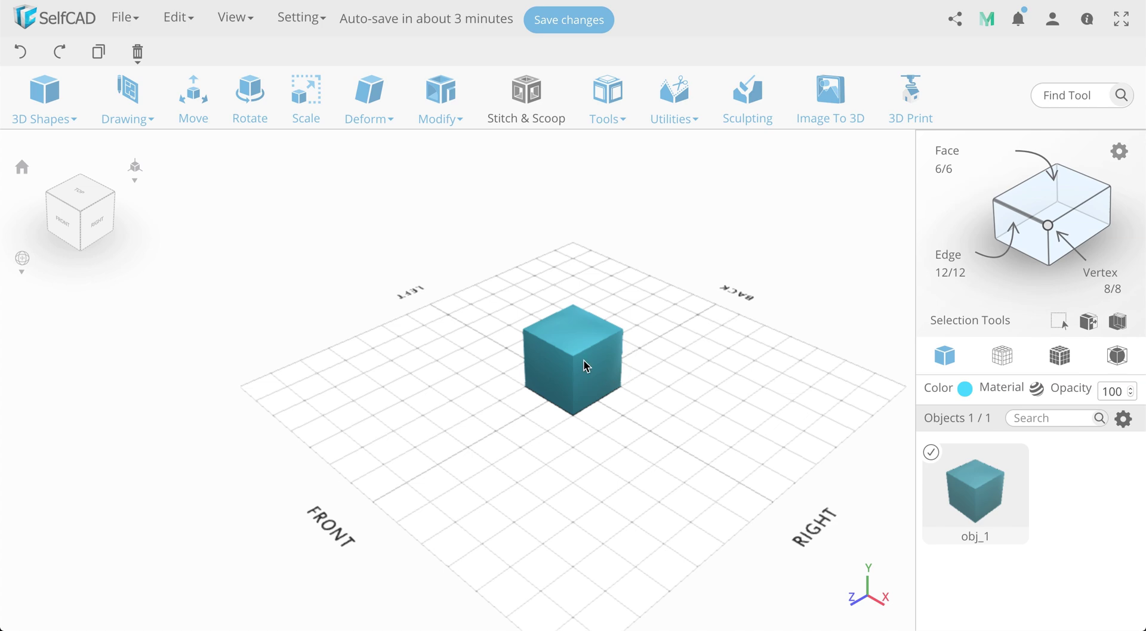
pyautogui.moveTo(585, 366); pyautogui.dragTo(517, 345)
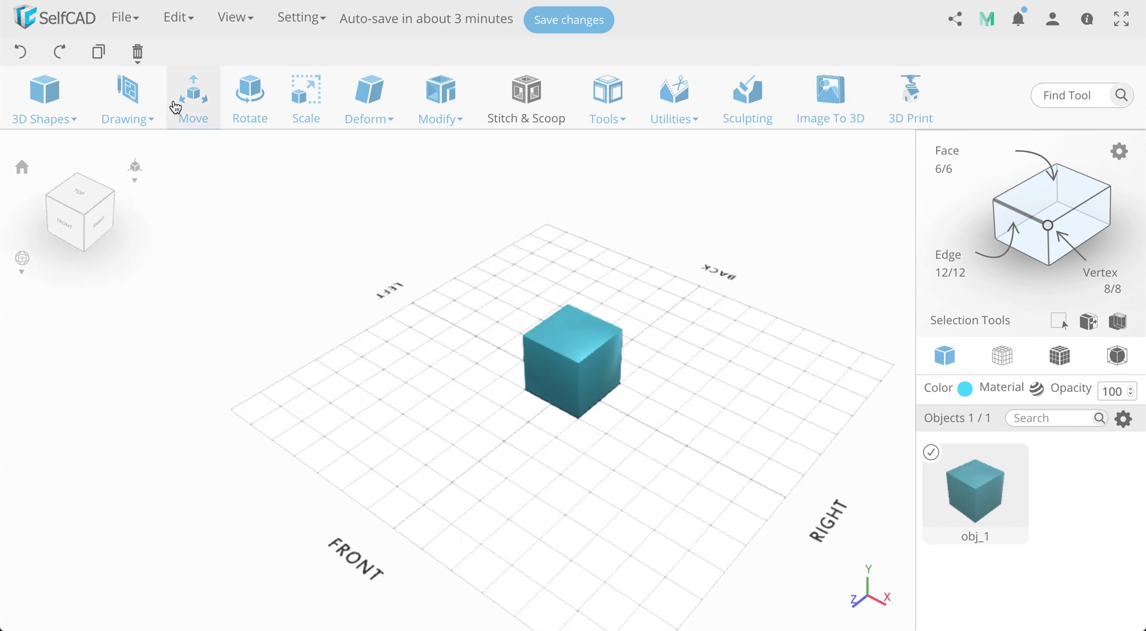
# Check the additional file formats offered for exporting the cube and cancel the export.
pyautogui.click(129, 24)
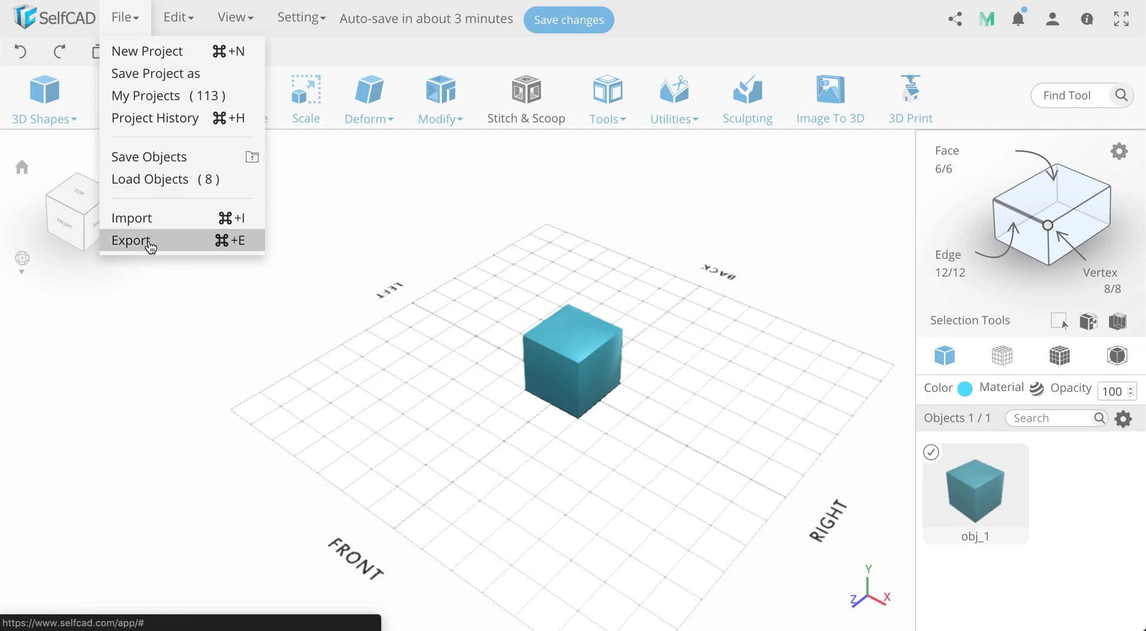
pyautogui.click(150, 245)
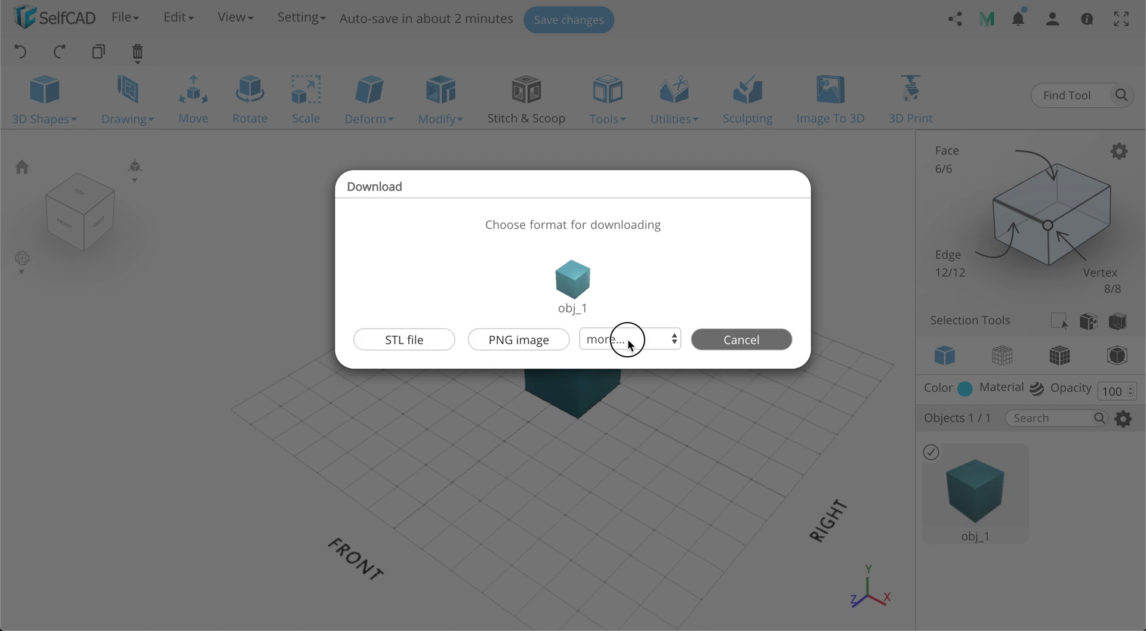
pyautogui.click(597, 338)
pyautogui.click(546, 415)
pyautogui.click(708, 337)
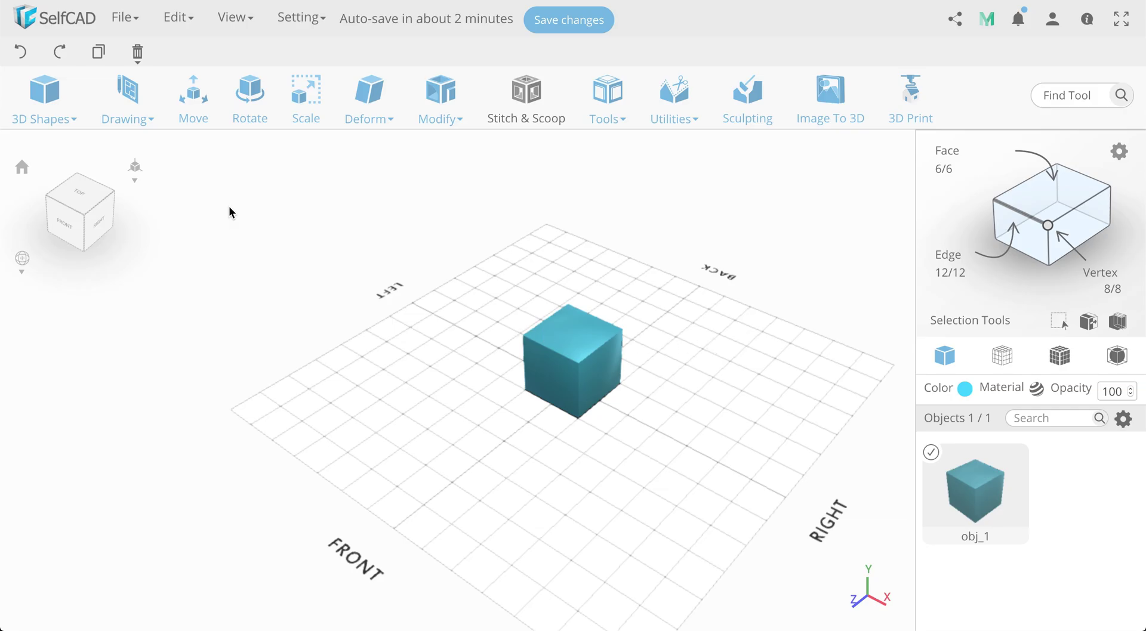
pyautogui.click(181, 19)
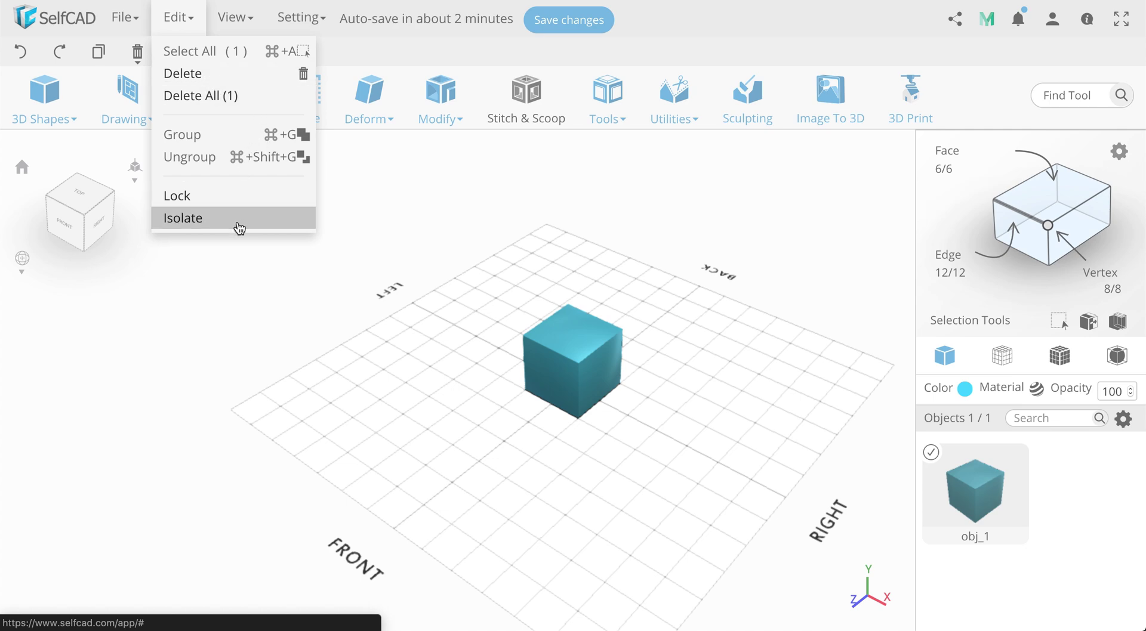
pyautogui.click(239, 228)
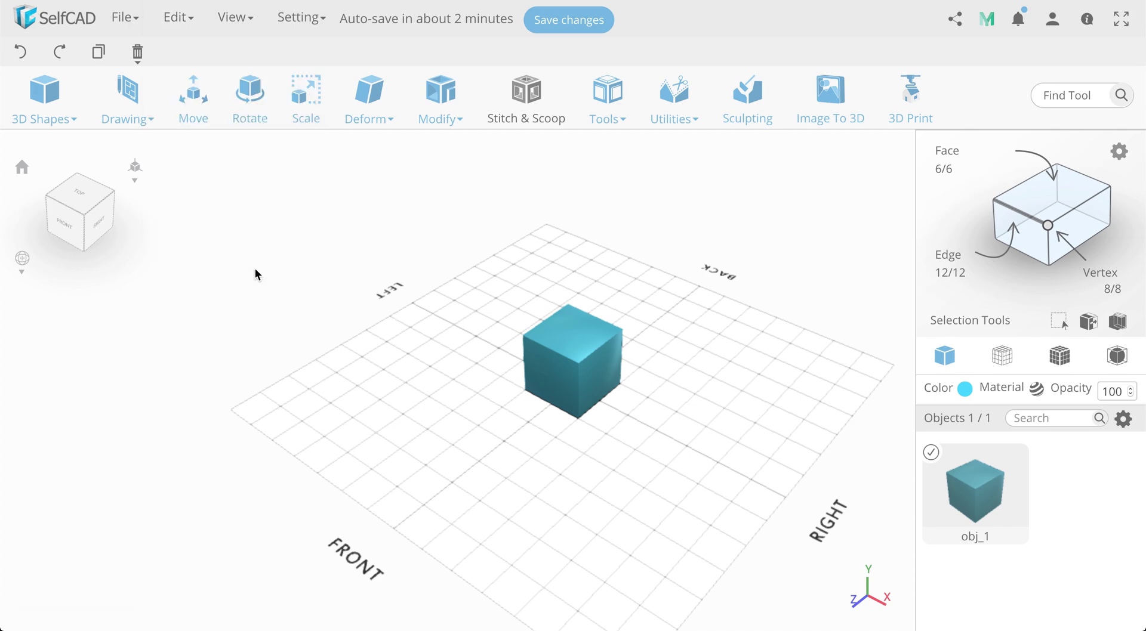
# Add Slides_Welcome.jpg as a reference image on the grid, enlarged from its left corner and rotated one turn step.
pyautogui.click(241, 24)
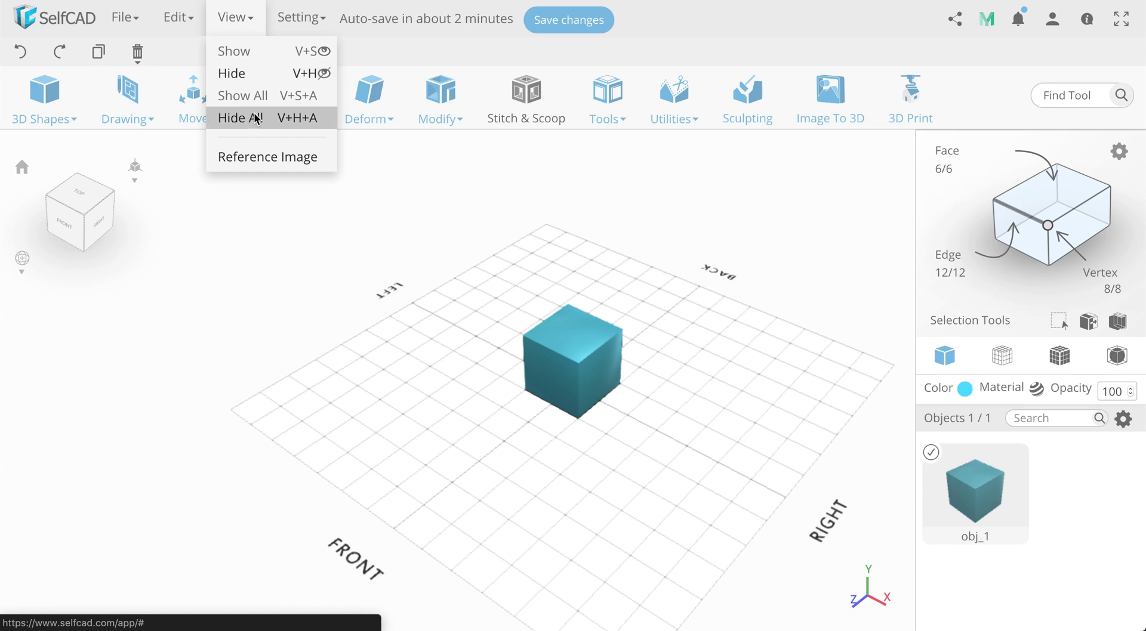
pyautogui.click(280, 155)
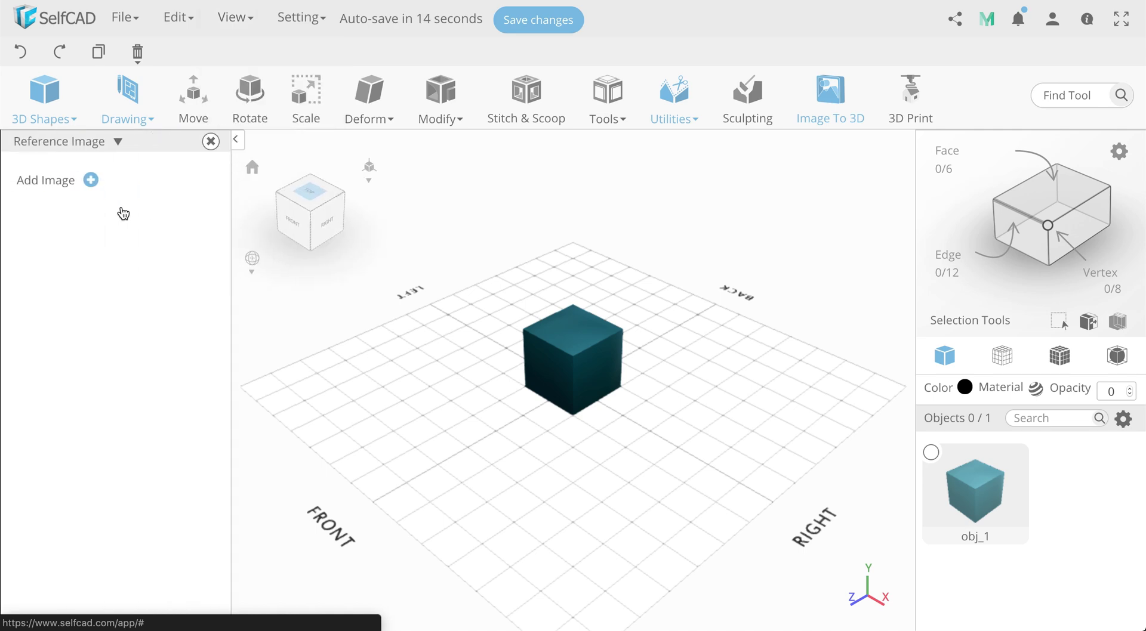
pyautogui.click(91, 179)
pyautogui.click(833, 262)
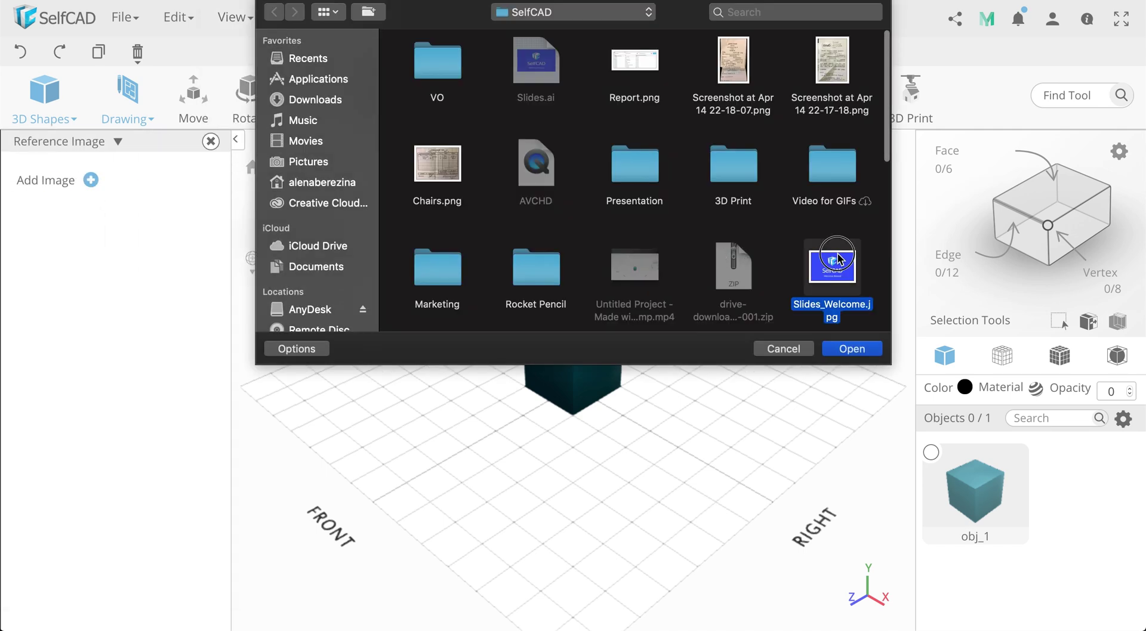
pyautogui.click(852, 349)
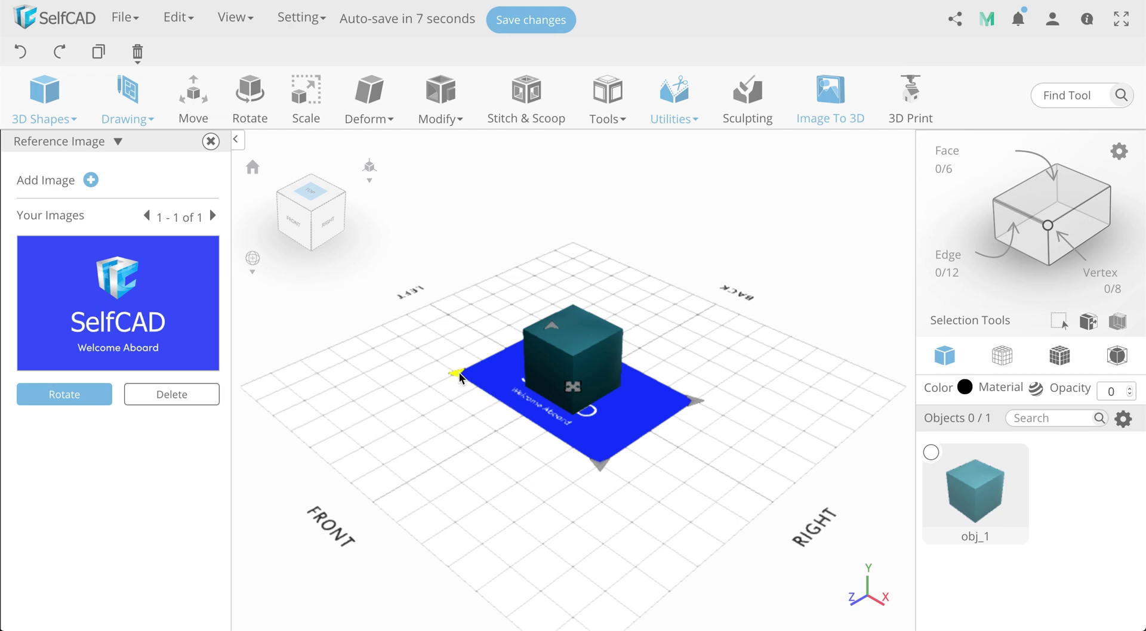
pyautogui.moveTo(459, 377); pyautogui.dragTo(314, 384)
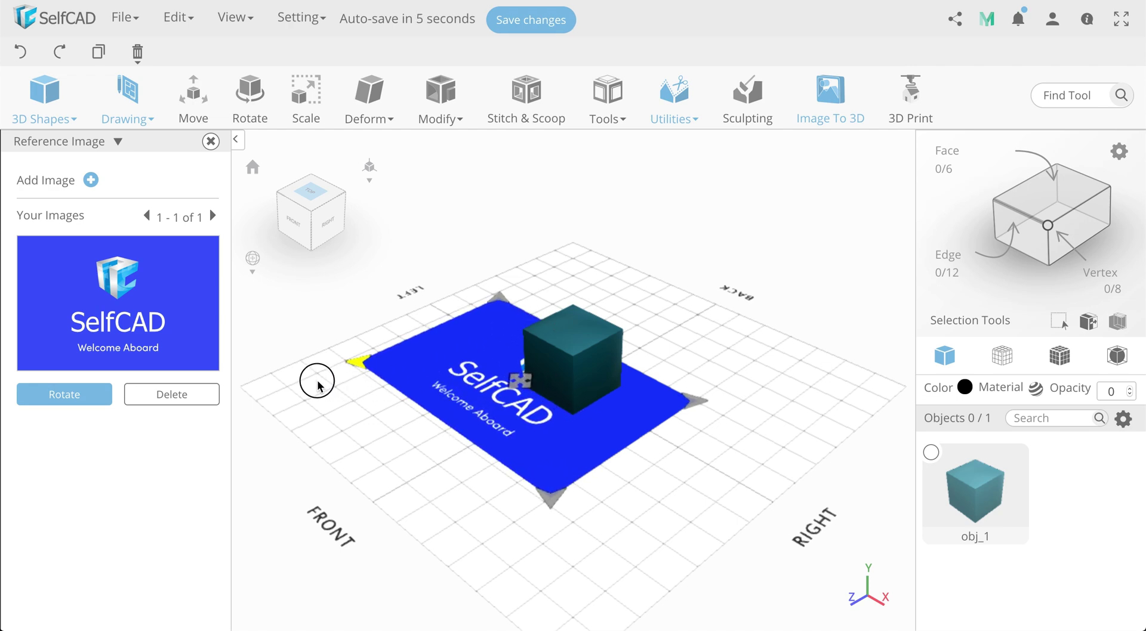
pyautogui.click(82, 401)
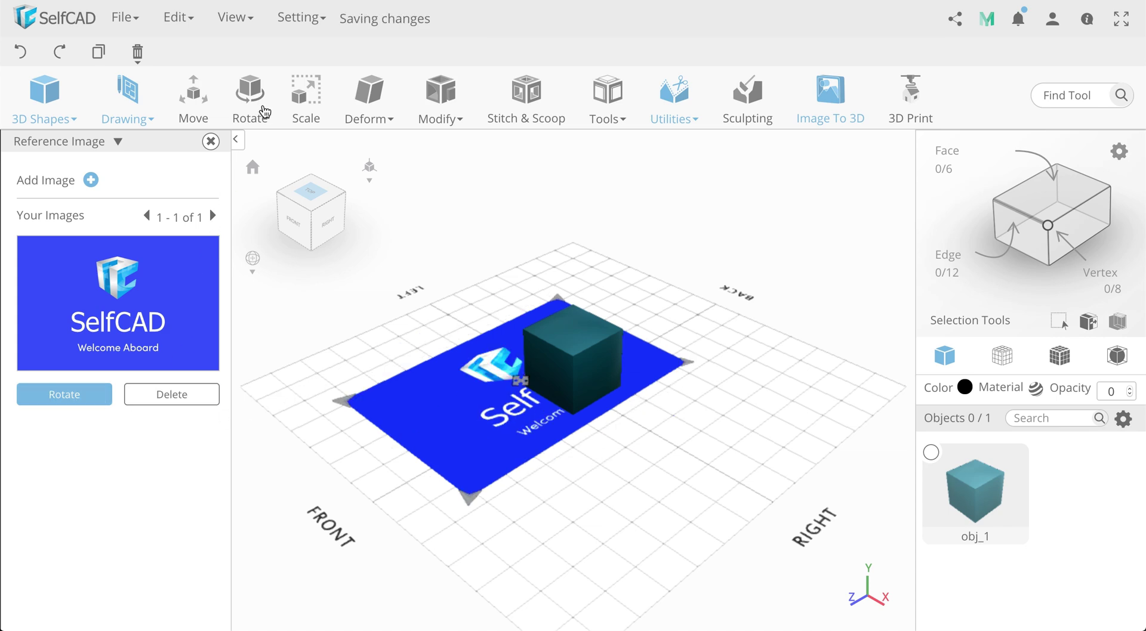
# Show the Front/Back and Left/Right planes in the workspace in addition to the Top/Bottom plane.
pyautogui.click(301, 19)
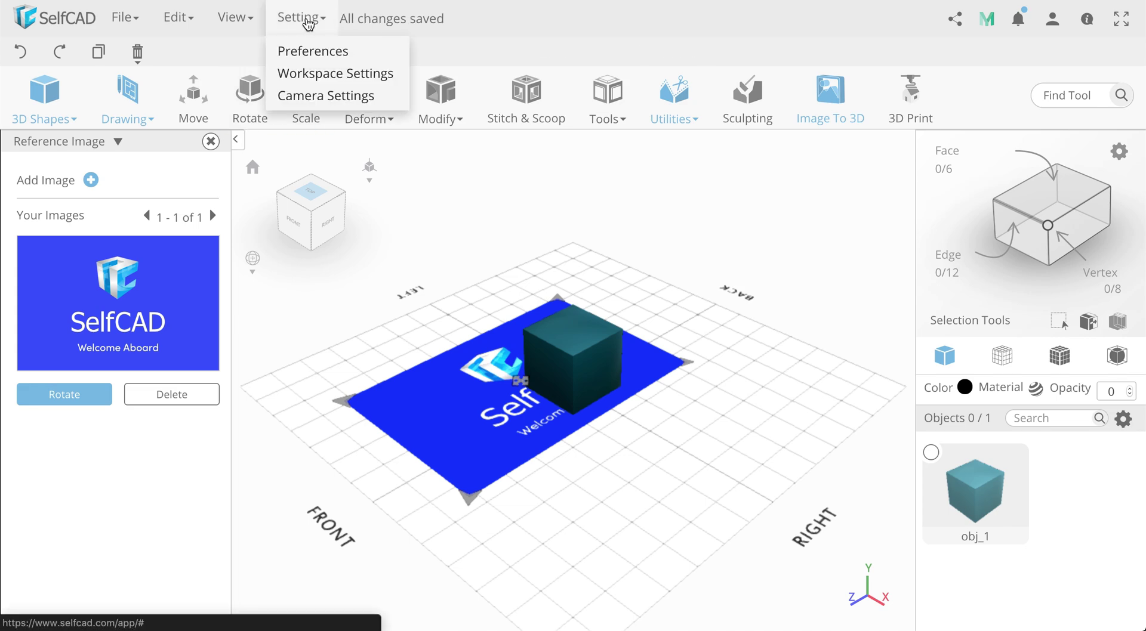
pyautogui.click(315, 74)
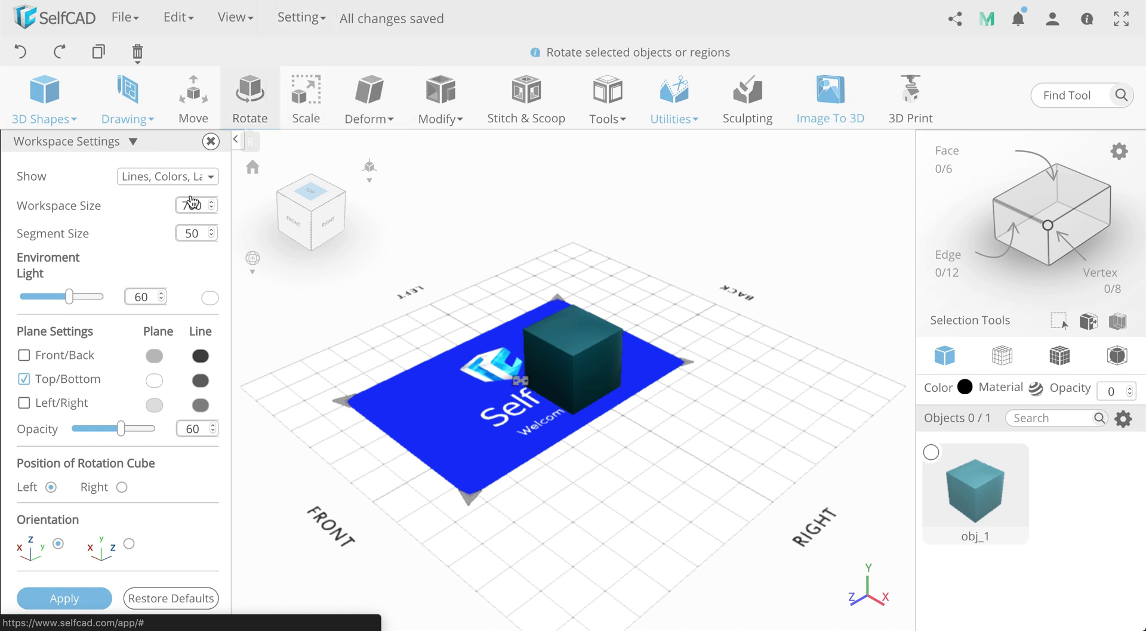
pyautogui.click(25, 356)
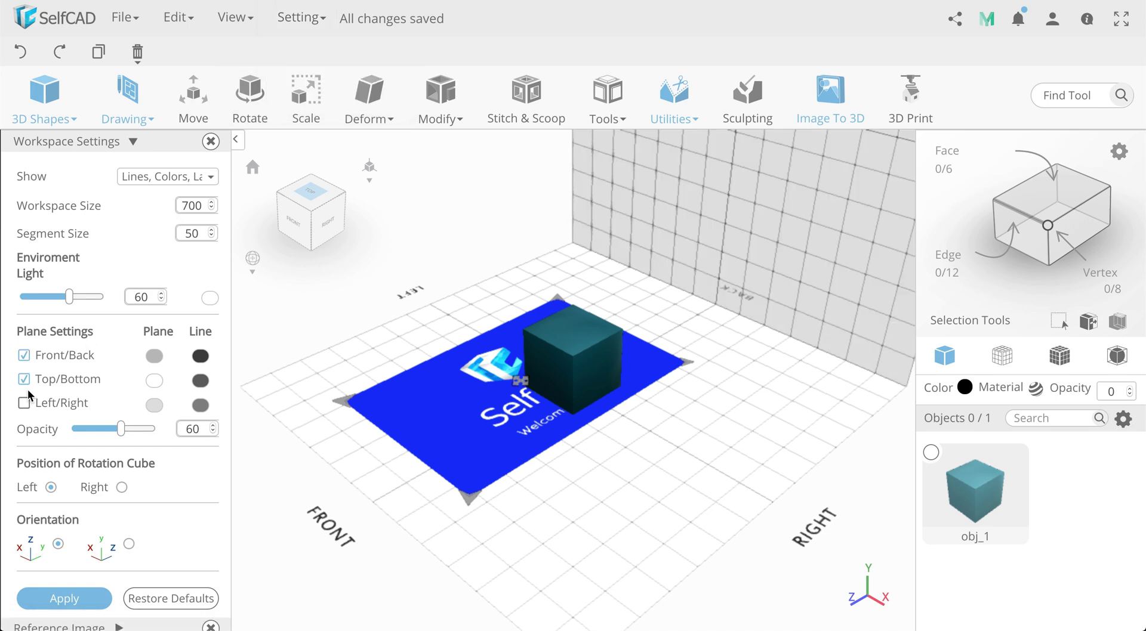
pyautogui.click(25, 403)
# Move the SelfCAD reference image onto the vertical plane on the LEFT side of the grid and delete it.
pyautogui.moveTo(520, 381); pyautogui.dragTo(394, 188)
pyautogui.click(134, 142)
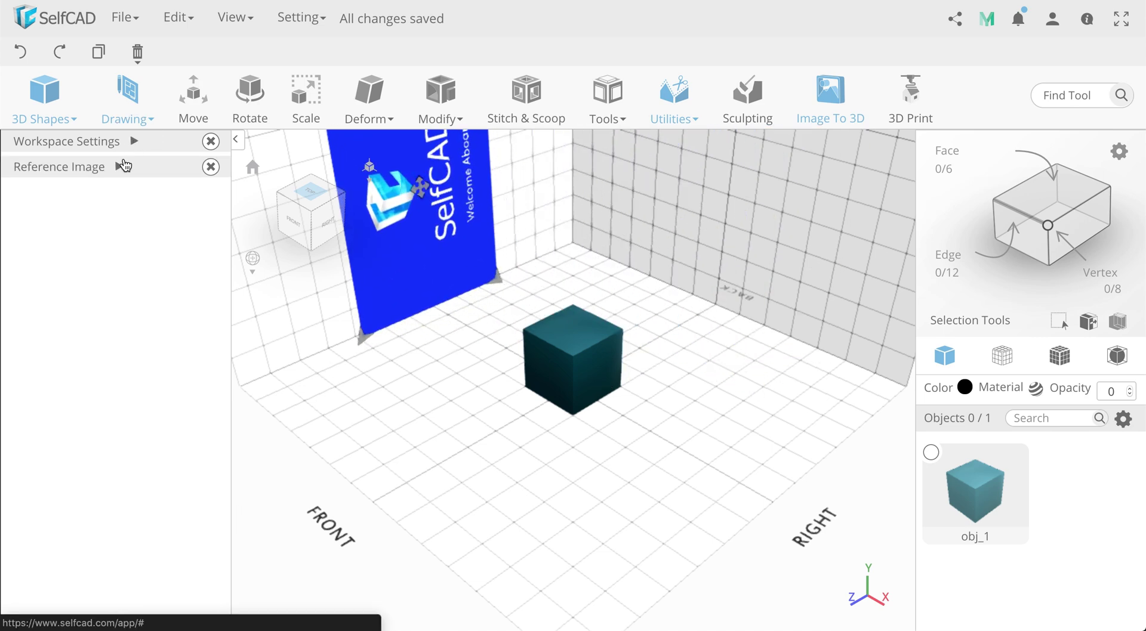
pyautogui.click(117, 167)
pyautogui.click(165, 424)
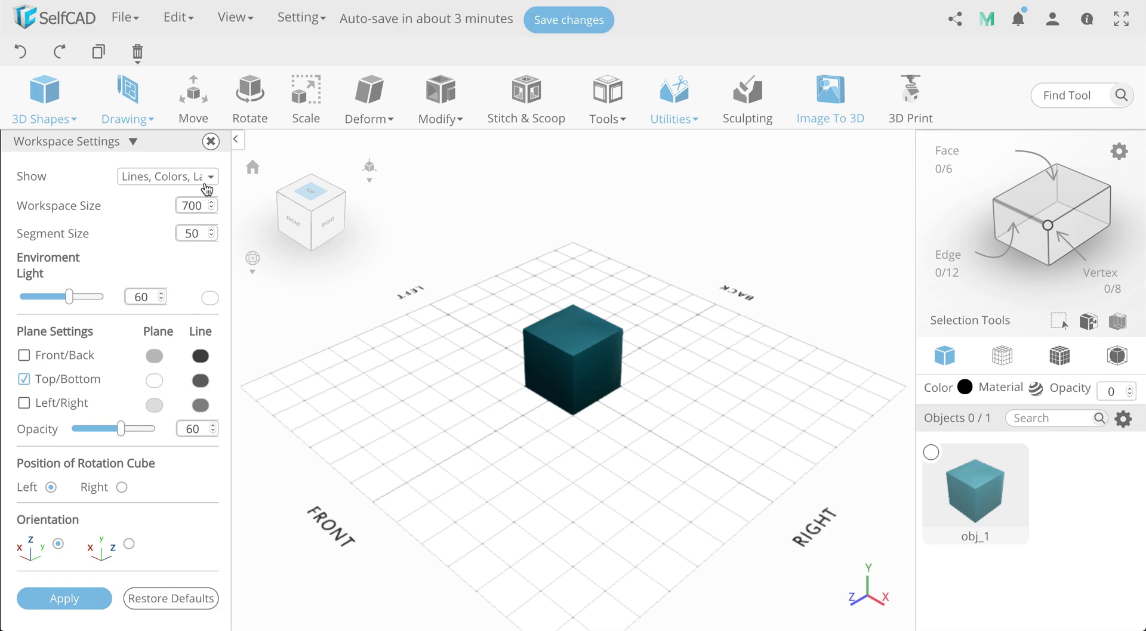
# Hide the workspace colors and switch the grid measurements on and off again.
pyautogui.click(210, 179)
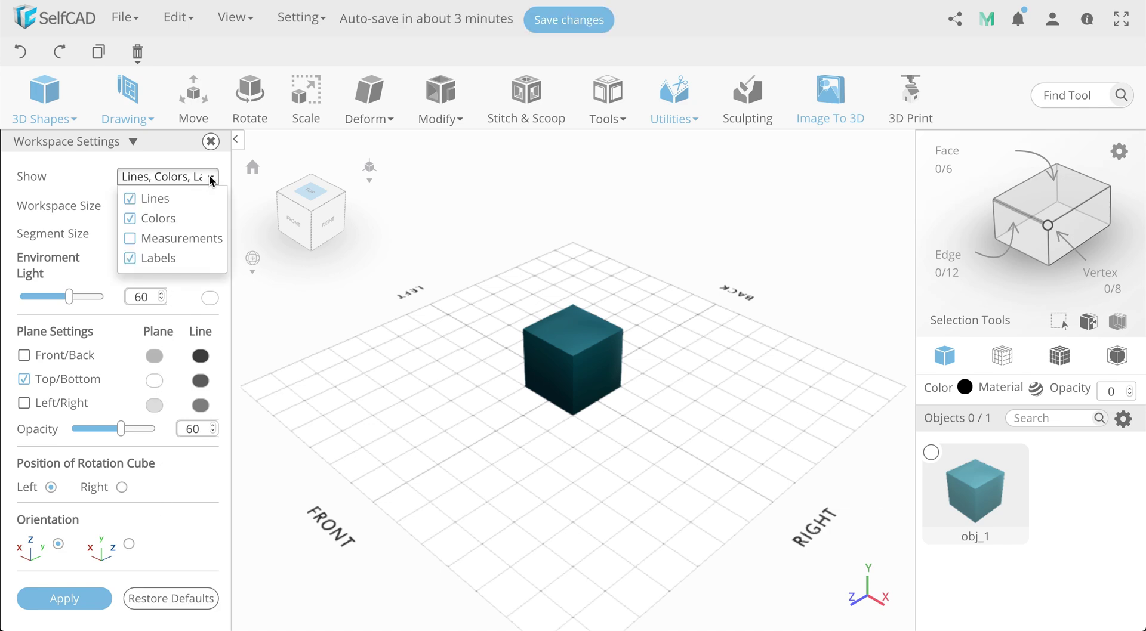
pyautogui.click(135, 222)
pyautogui.click(133, 240)
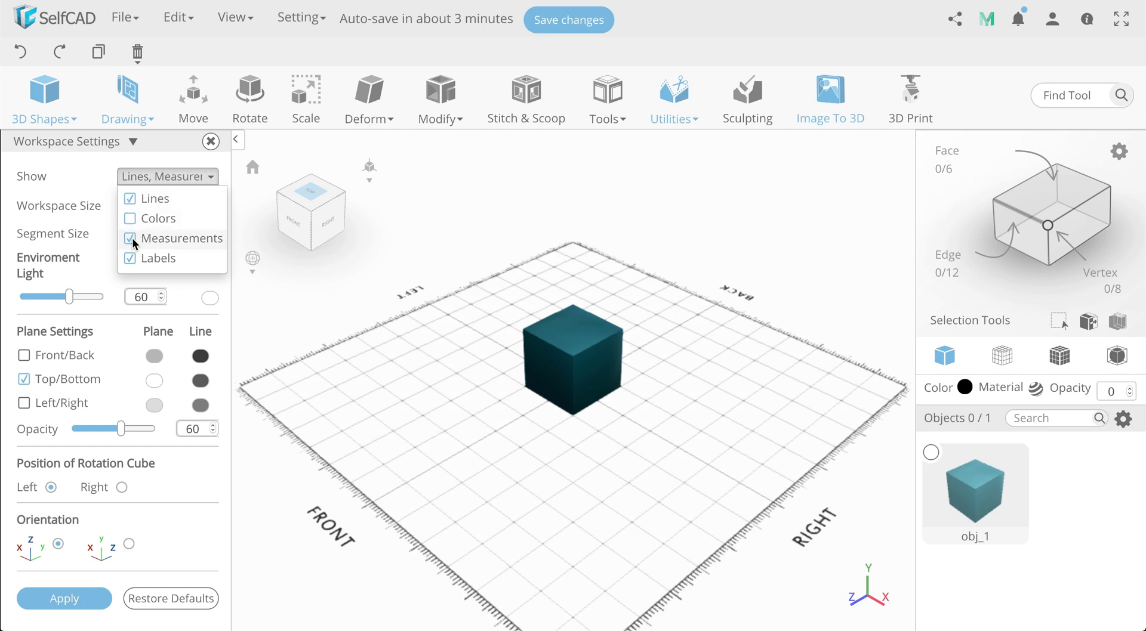
pyautogui.click(132, 240)
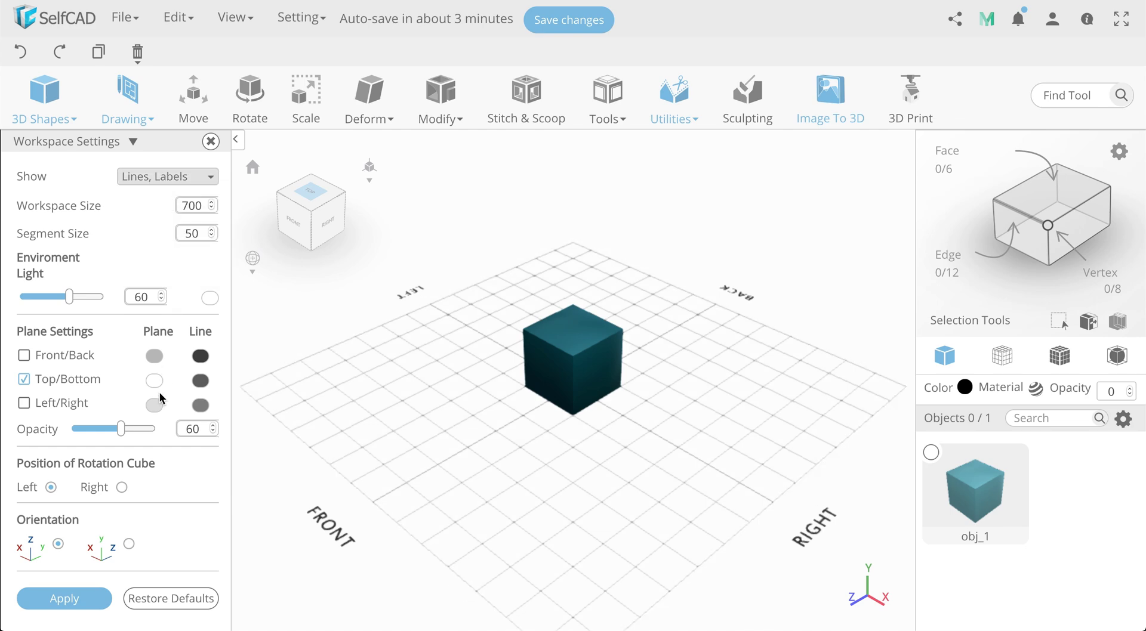
# Set the plane opacity to 47 and try the rotation cube on the right and the Z-up orientation before reverting both.
pyautogui.moveTo(121, 429)
pyautogui.mouseDown()
pyautogui.moveTo(101, 430)
pyautogui.moveTo(113, 432)
pyautogui.mouseUp()
pyautogui.click(121, 488)
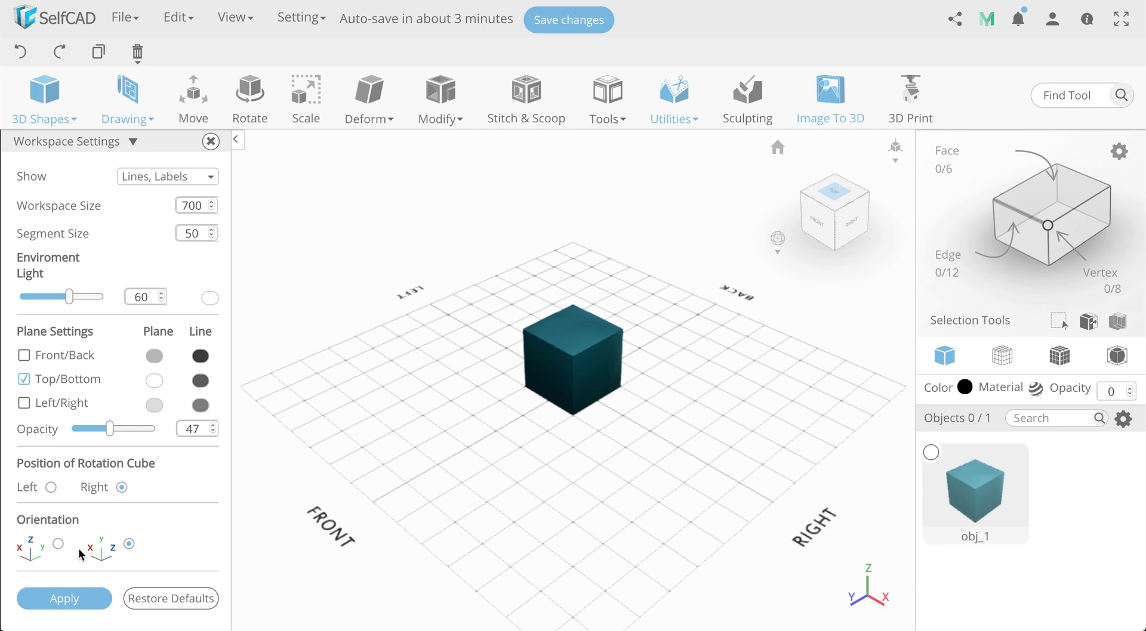
pyautogui.click(58, 544)
pyautogui.click(52, 488)
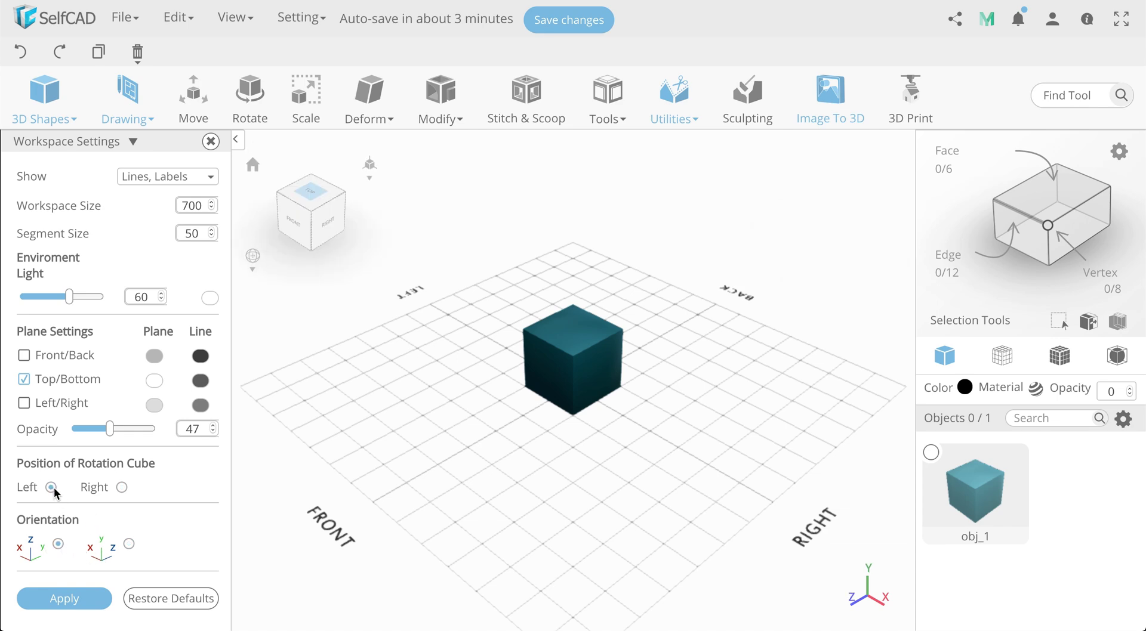
# Restore the default workspace settings and close them without saving the changes.
pyautogui.click(153, 597)
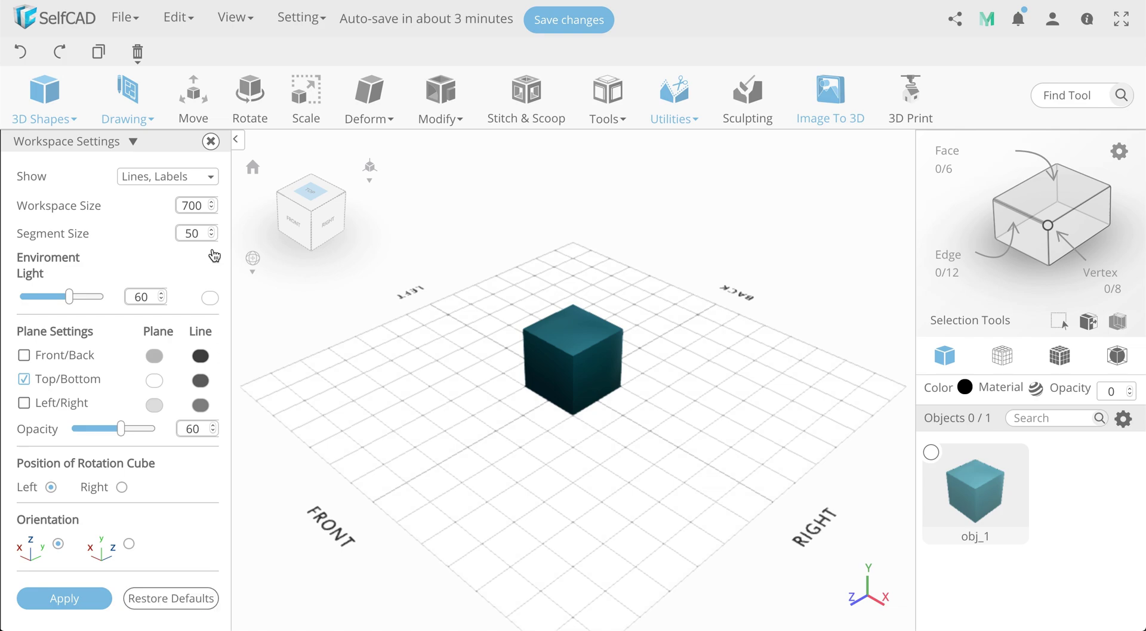
pyautogui.click(210, 141)
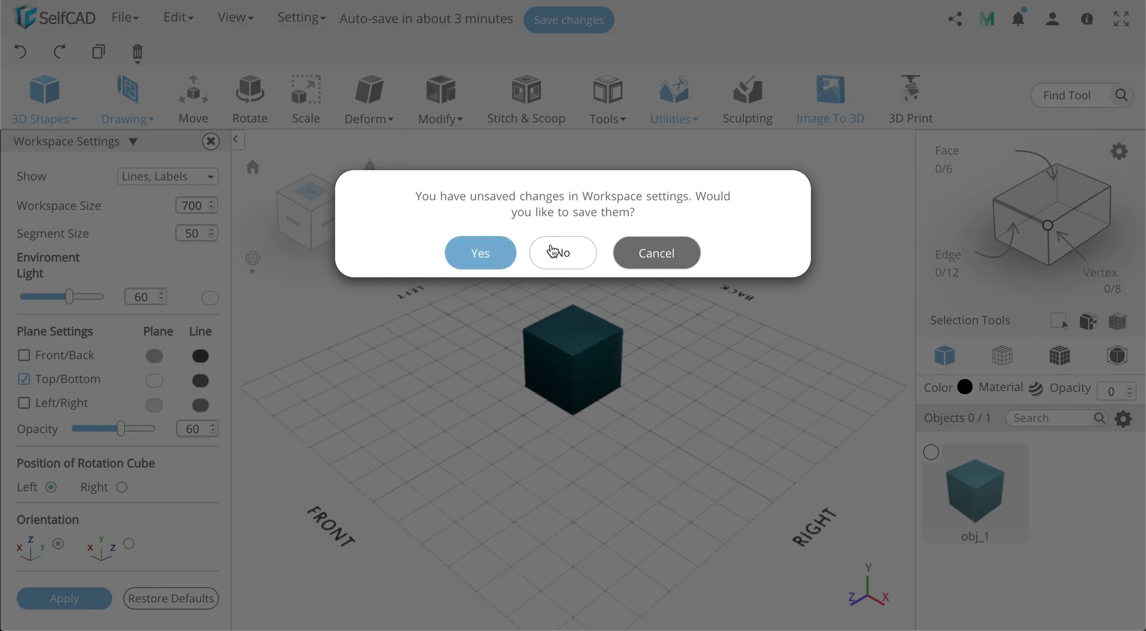
pyautogui.click(545, 251)
# Open the preferences and switch the Recover unsaved data and Add a Cube startup options off and on again.
pyautogui.moveTo(314, 20)
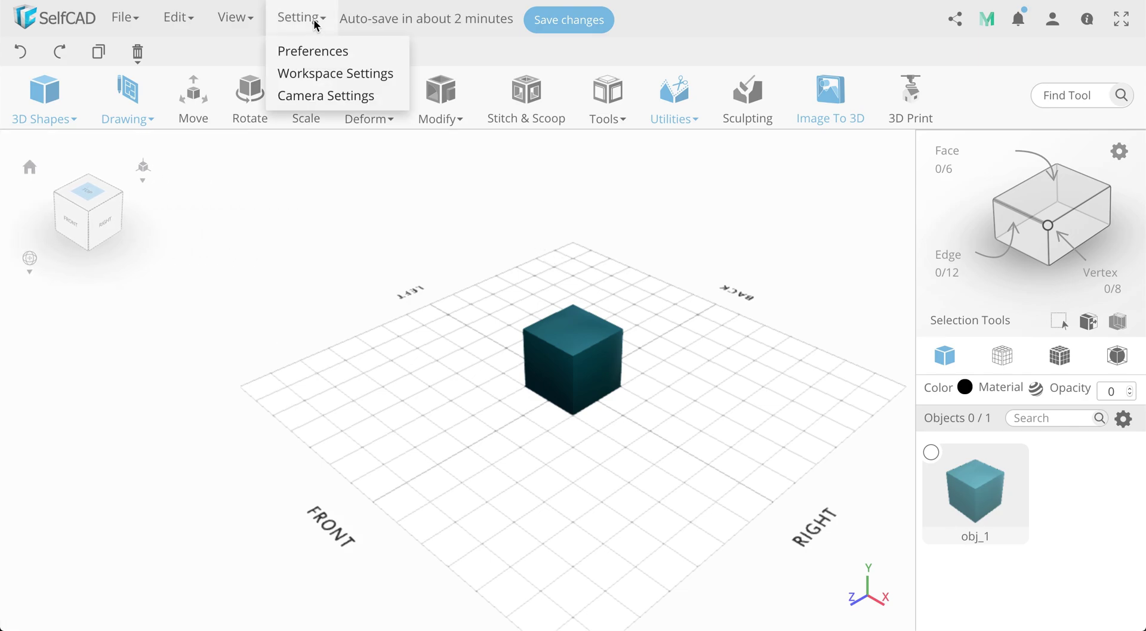
pyautogui.click(316, 53)
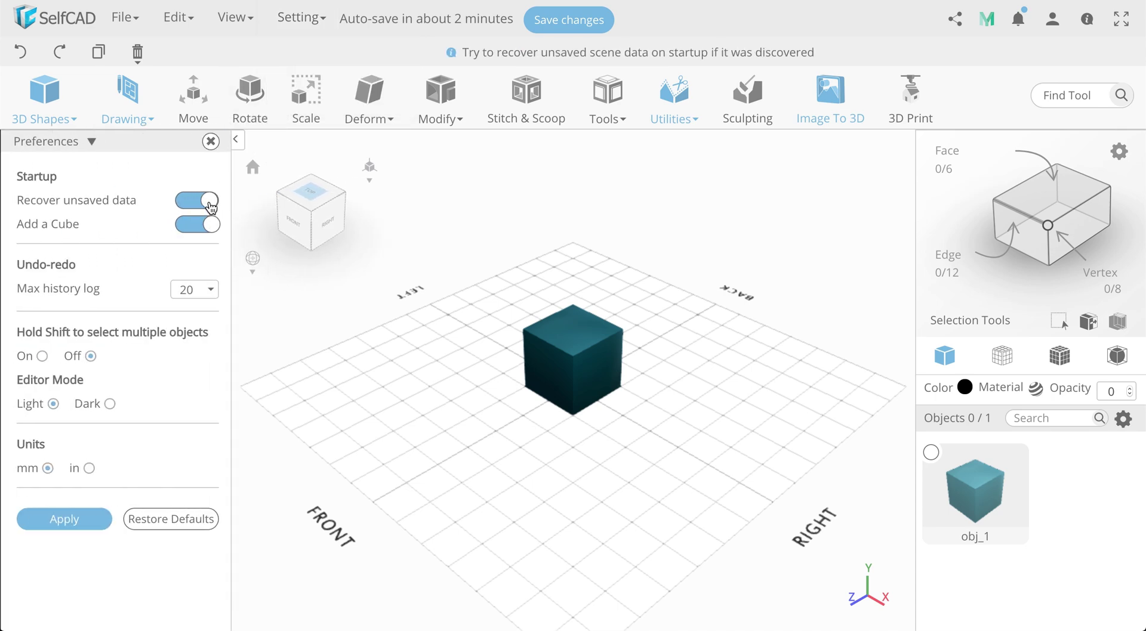
pyautogui.click(199, 203)
pyautogui.click(200, 204)
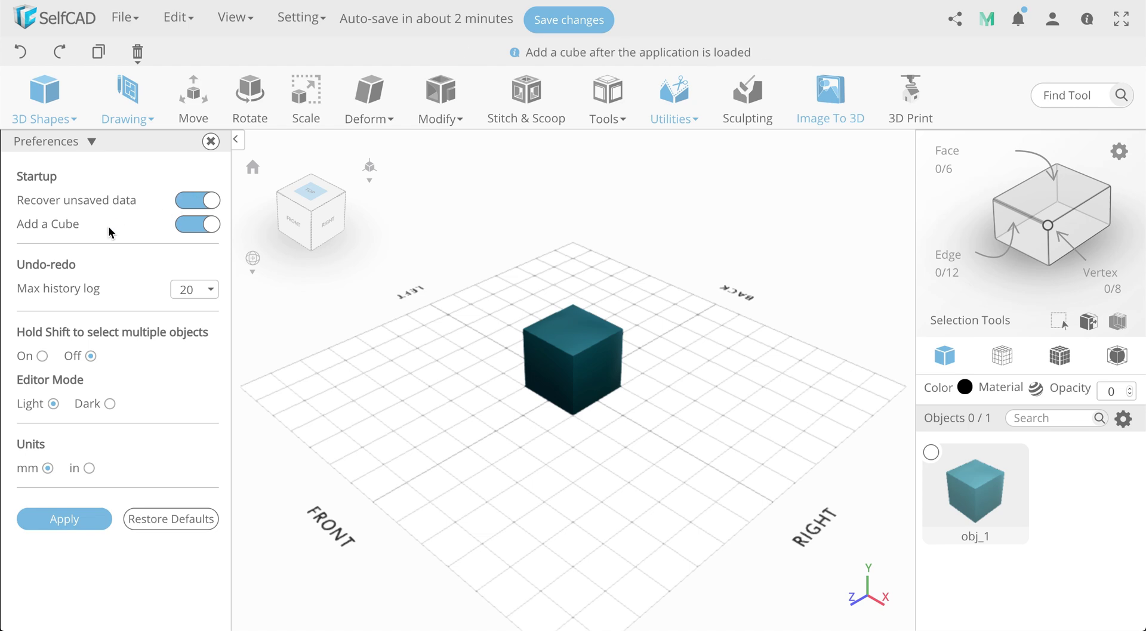
pyautogui.click(192, 224)
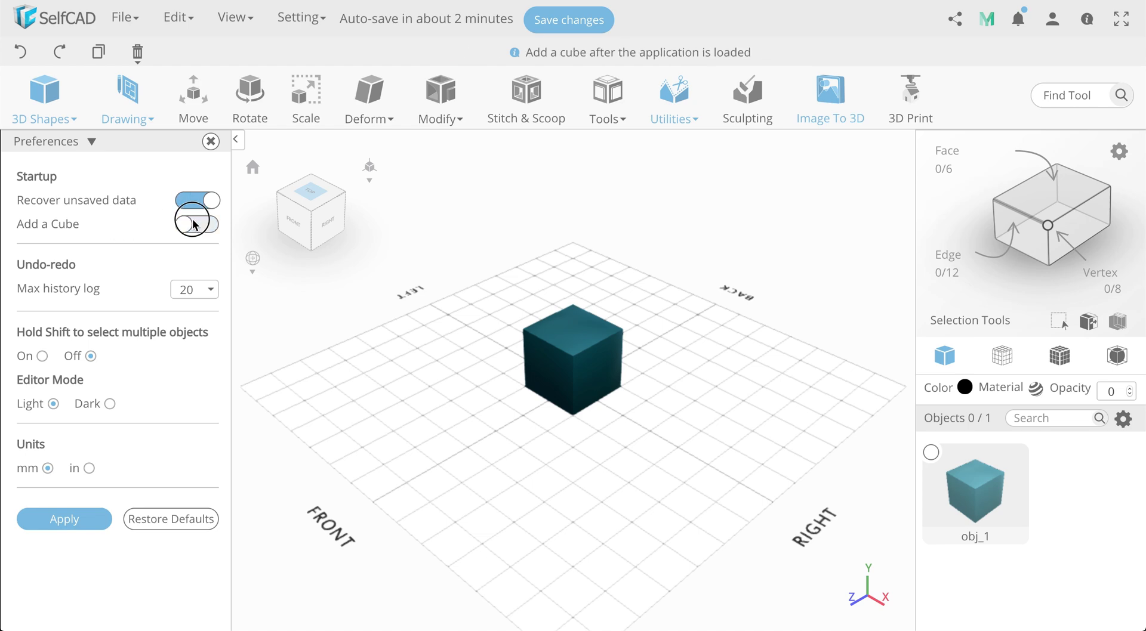
pyautogui.click(192, 223)
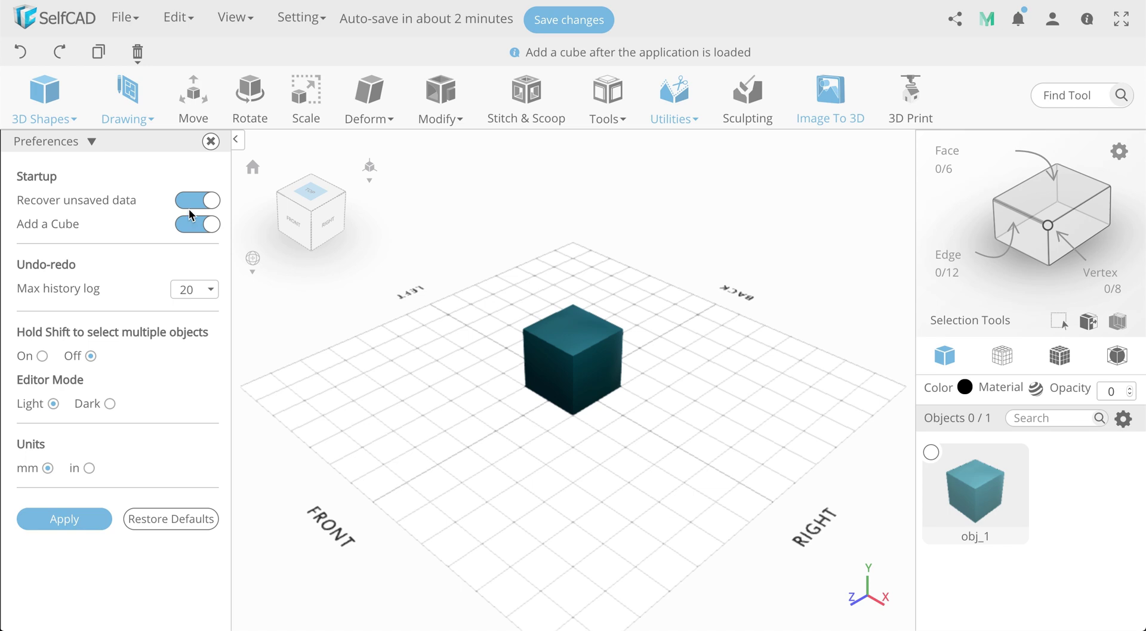
# Check the Max history log choices and try the Dark editor mode and inch units before reverting both.
pyautogui.click(211, 292)
pyautogui.click(210, 291)
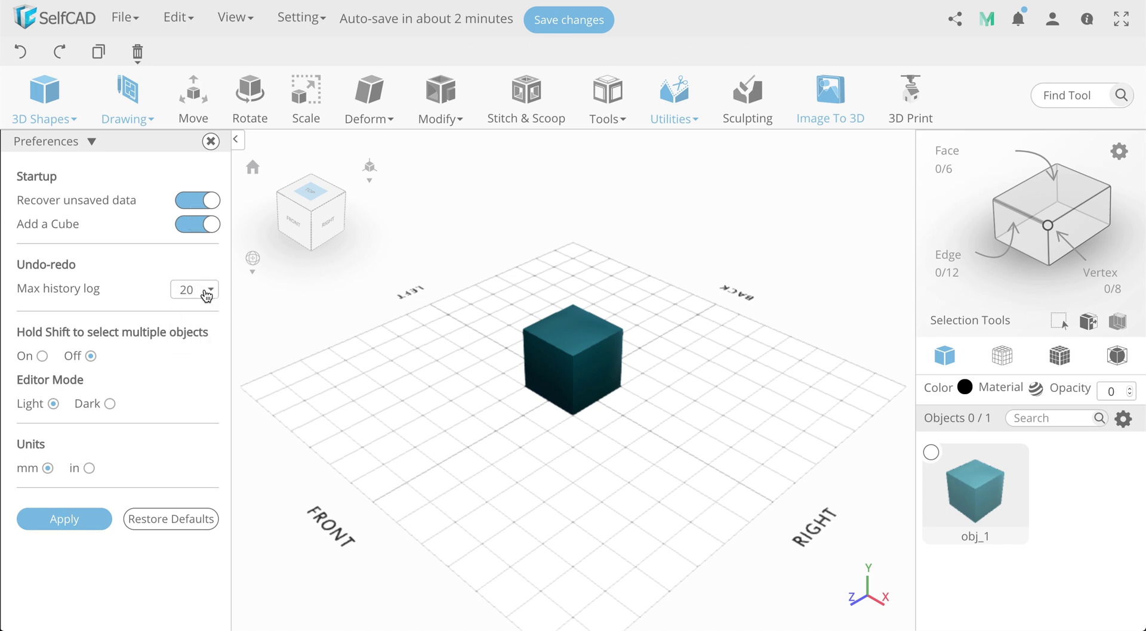
pyautogui.click(109, 404)
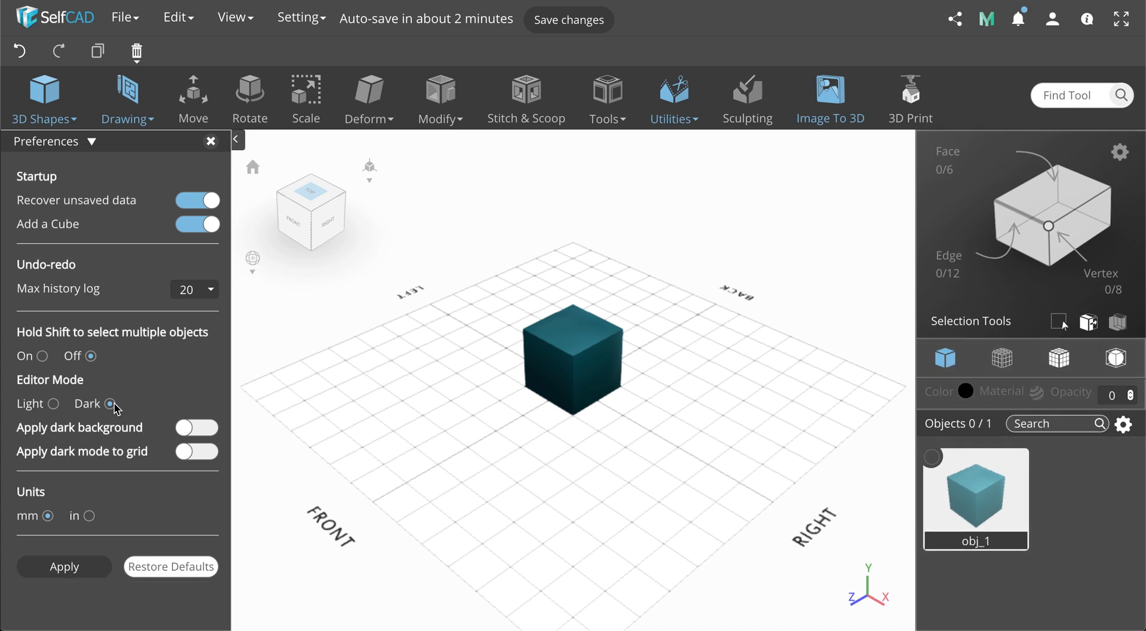
pyautogui.click(53, 404)
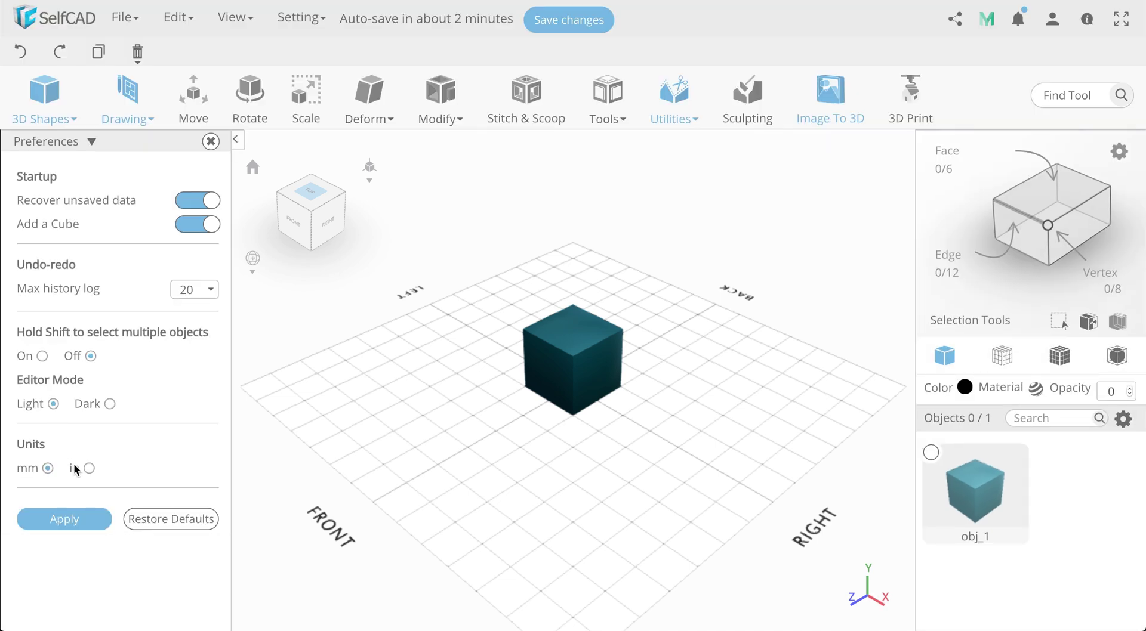
pyautogui.click(89, 468)
pyautogui.click(48, 468)
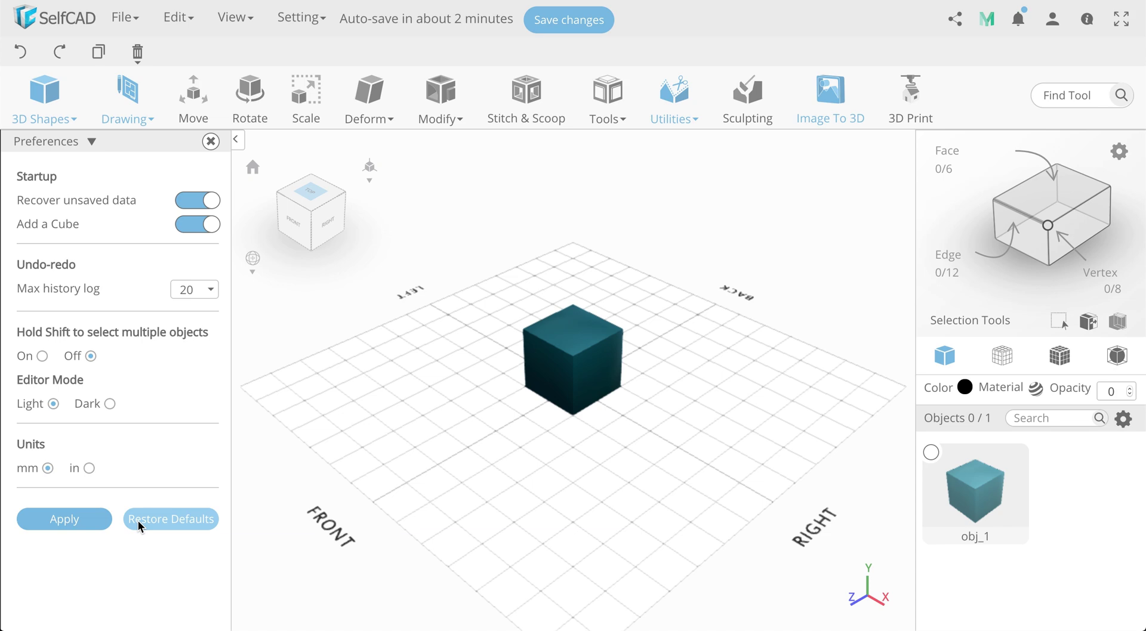
# Restore the default preferences and close them without saving the changes.
pyautogui.click(138, 520)
pyautogui.click(213, 144)
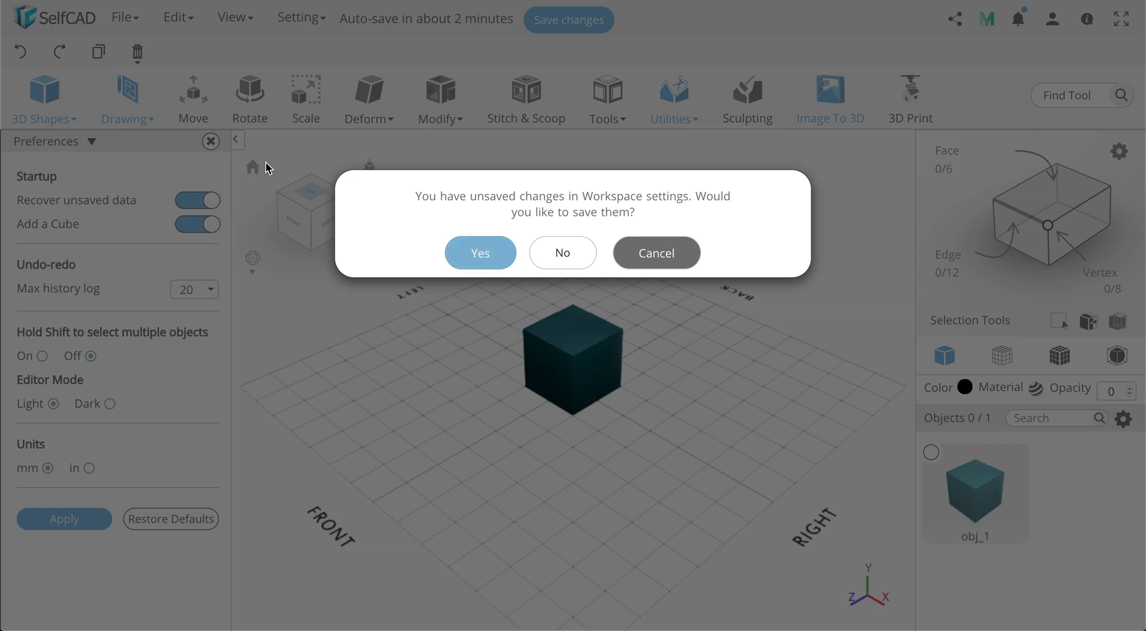
pyautogui.click(561, 251)
# Open the camera settings and set the camera's X position to 500.
pyautogui.click(299, 18)
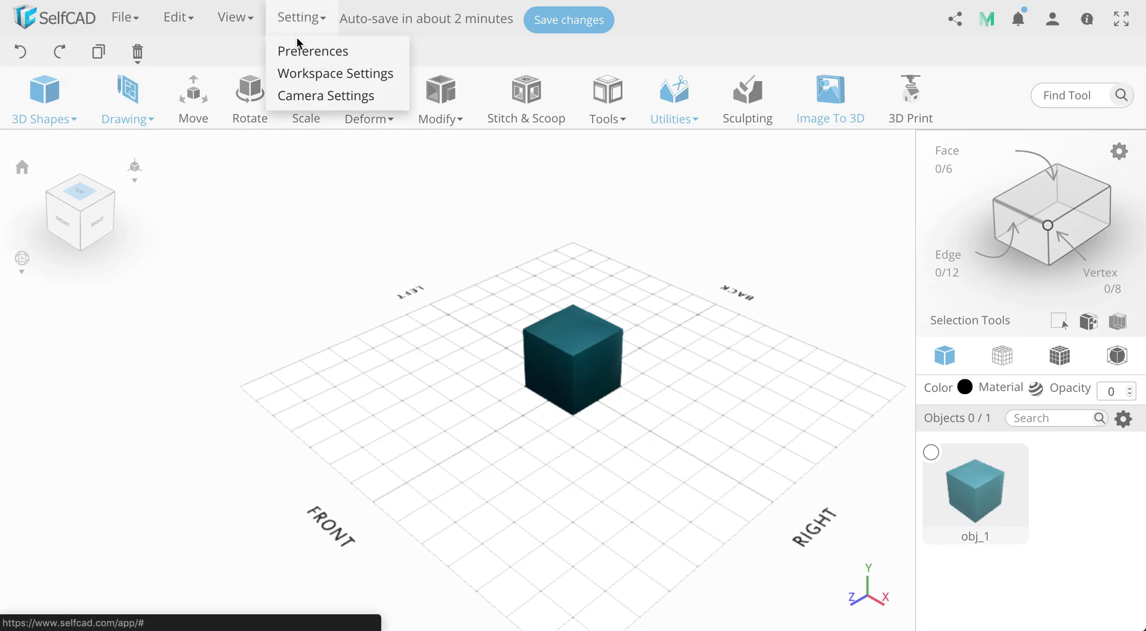
pyautogui.click(302, 101)
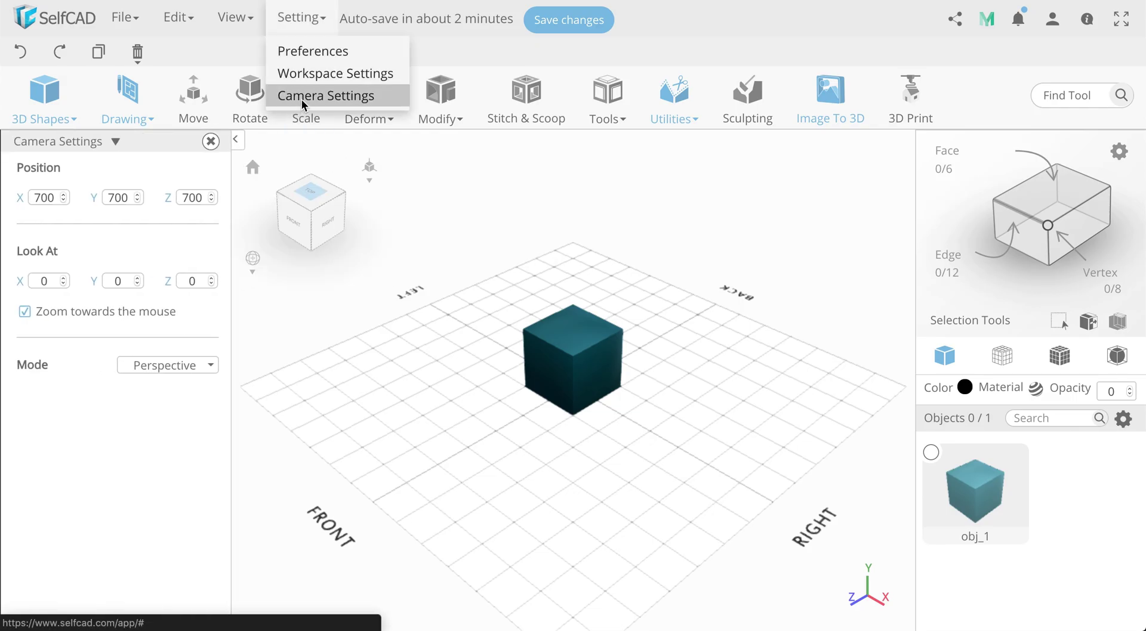
pyautogui.doubleClick(55, 201)
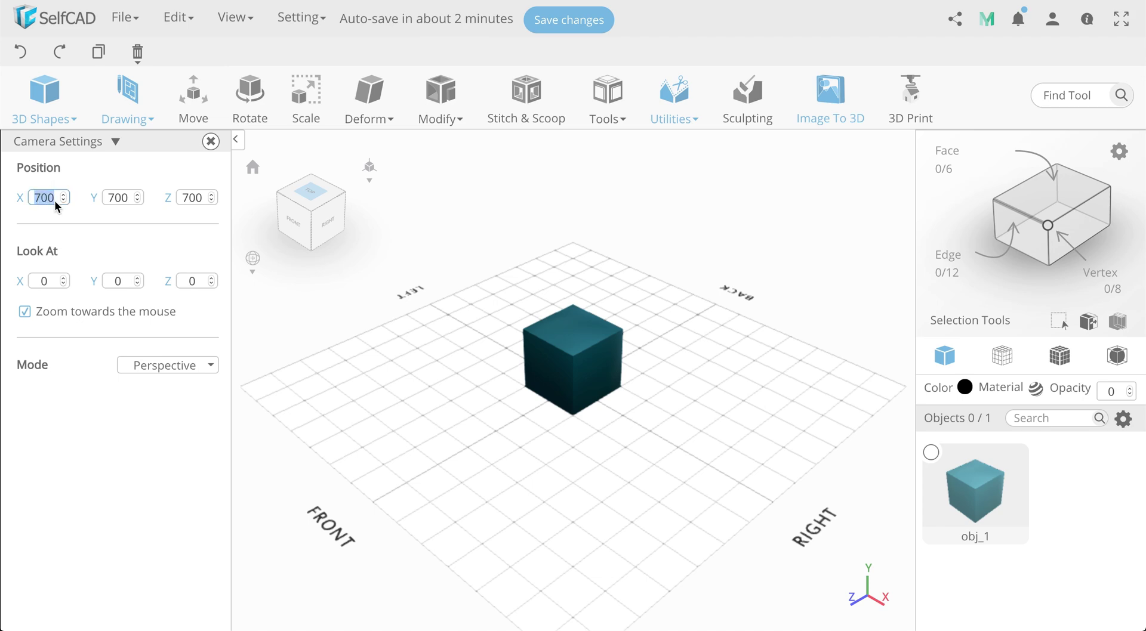
pyautogui.write('500')
pyautogui.press('Return')
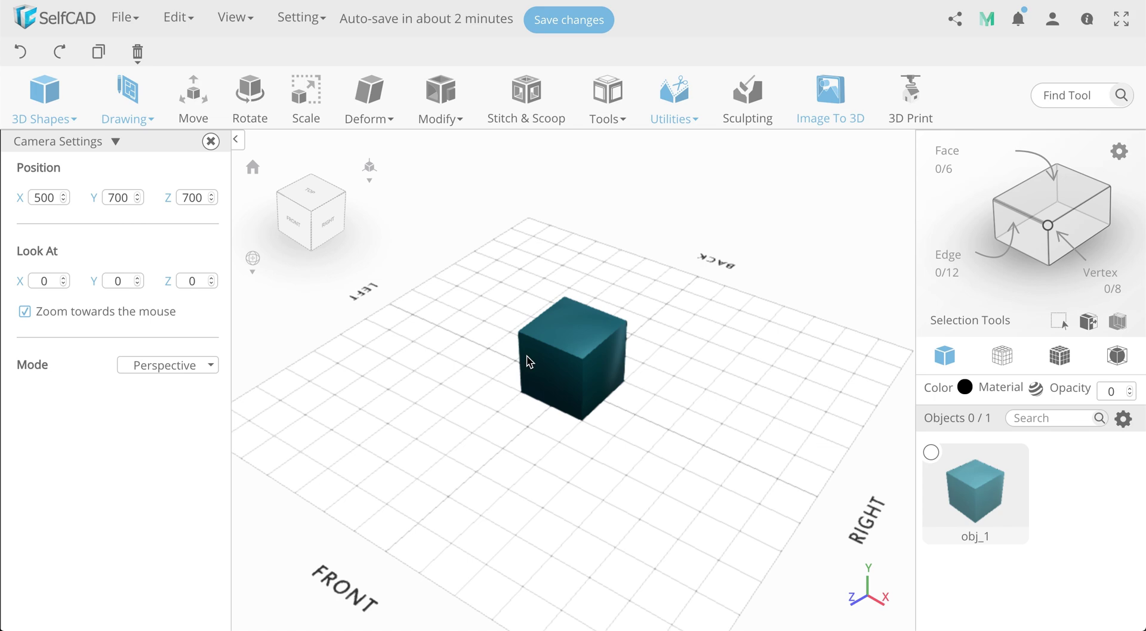
pyautogui.scroll(-5, 527, 361)
pyautogui.scroll(4, 527, 361)
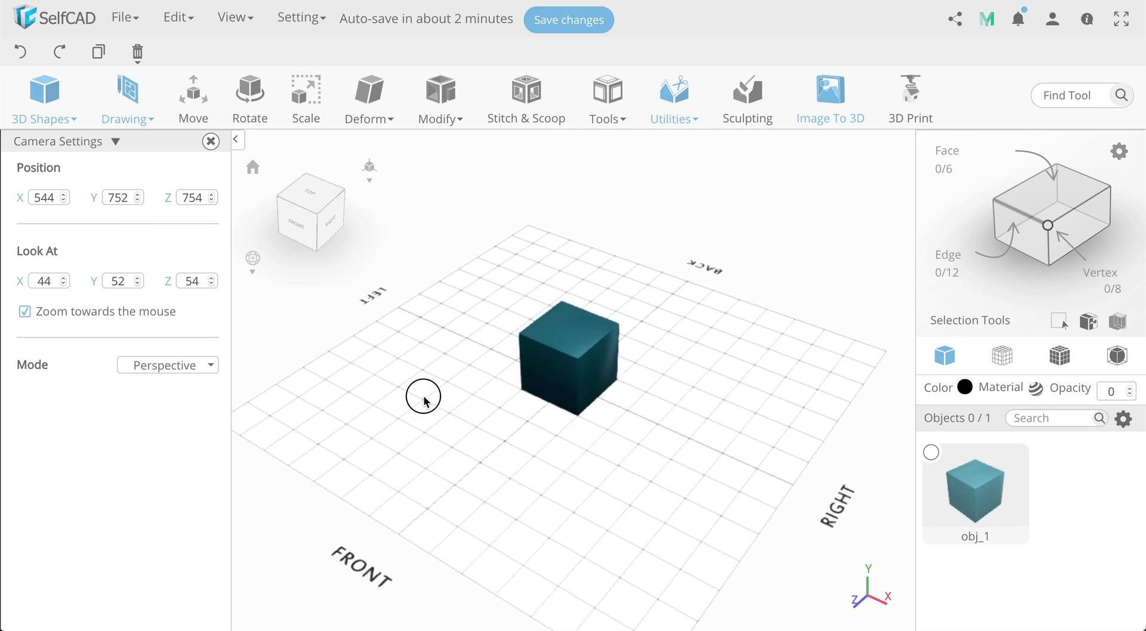
pyautogui.moveTo(424, 401); pyautogui.dragTo(573, 370)
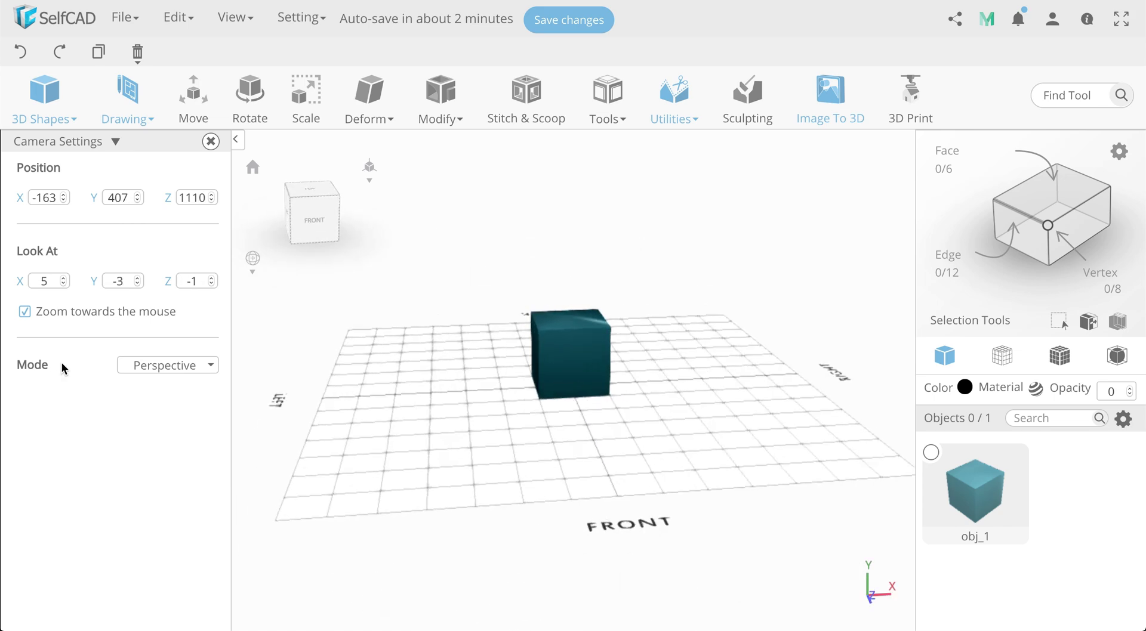
# Keep the camera in Perspective mode, disable Zoom towards the mouse and close the camera settings.
pyautogui.click(133, 365)
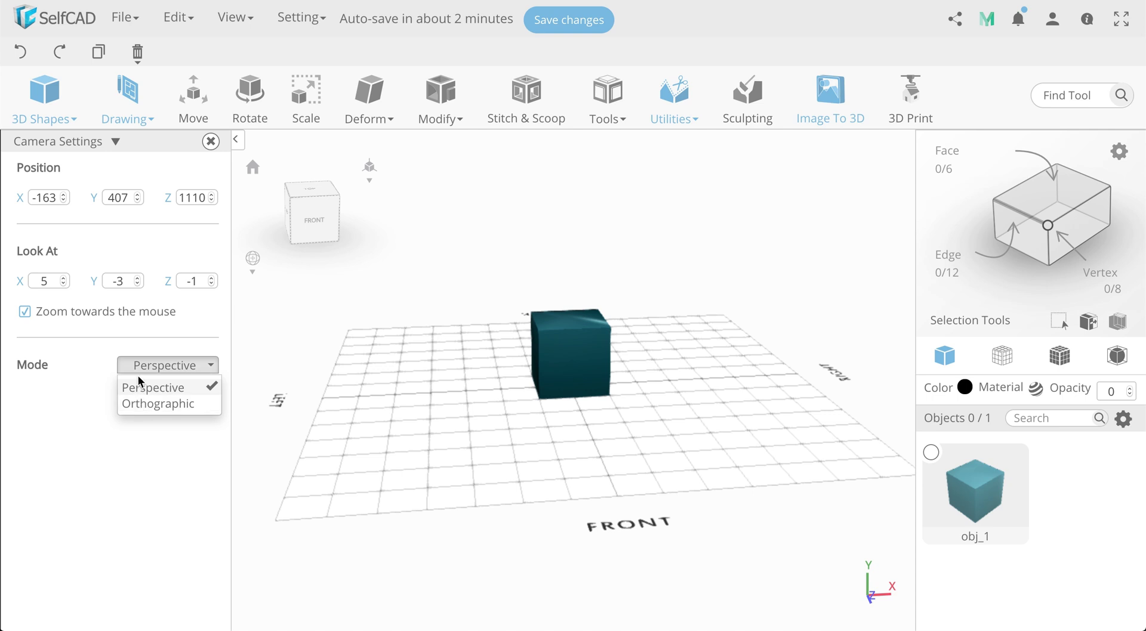
pyautogui.click(140, 382)
pyautogui.click(25, 312)
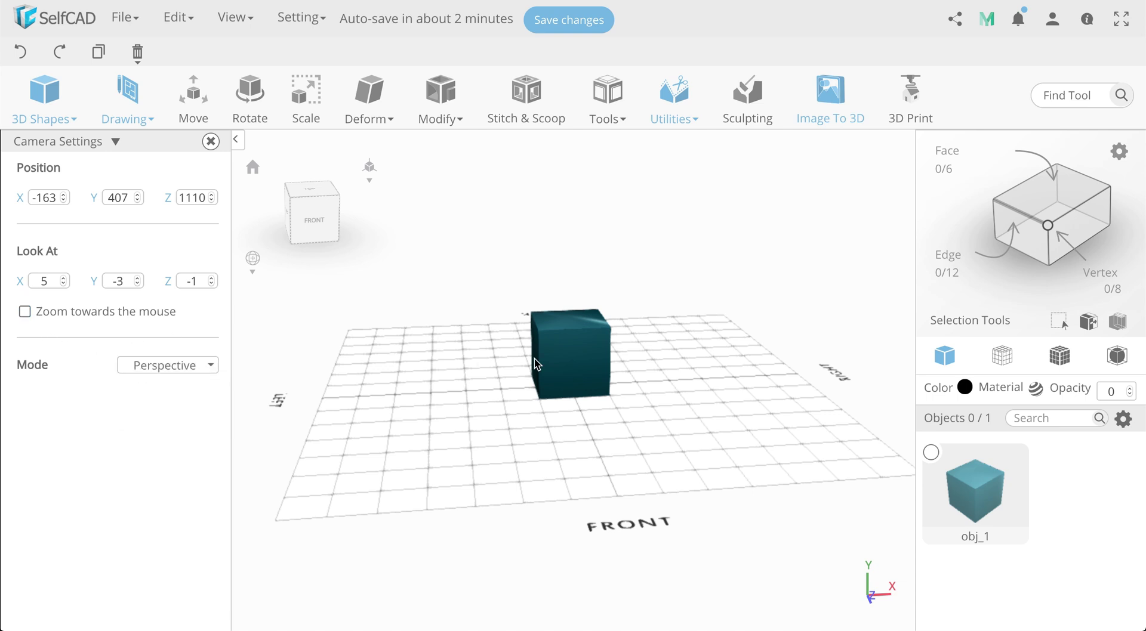
pyautogui.scroll(5, 535, 364)
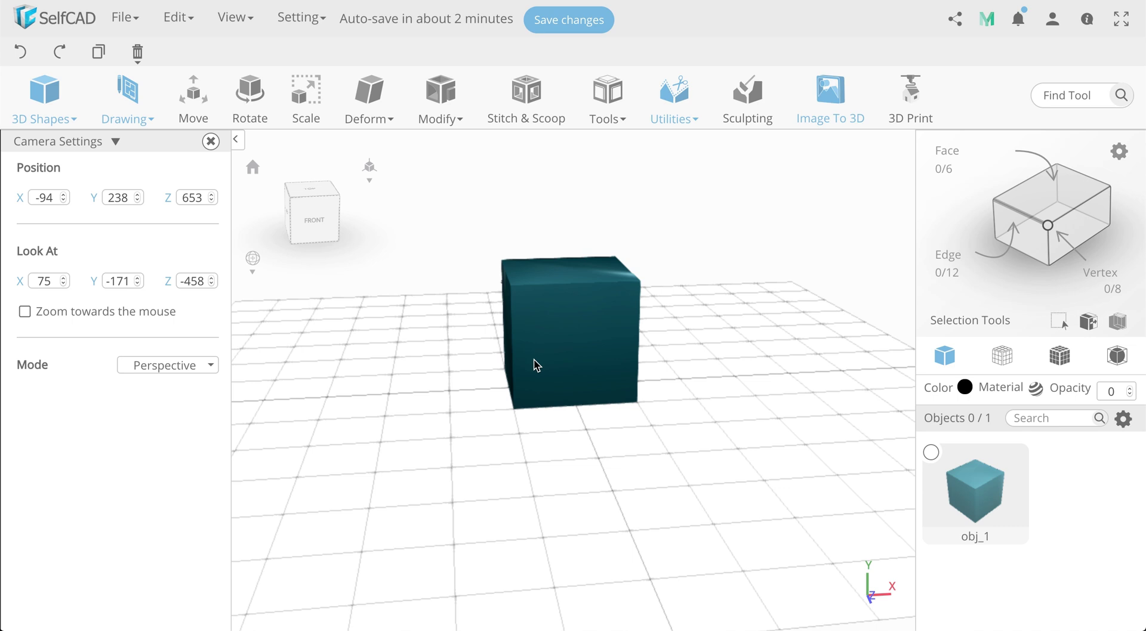
pyautogui.click(210, 142)
# Save the changes to the project.
pyautogui.click(305, 22)
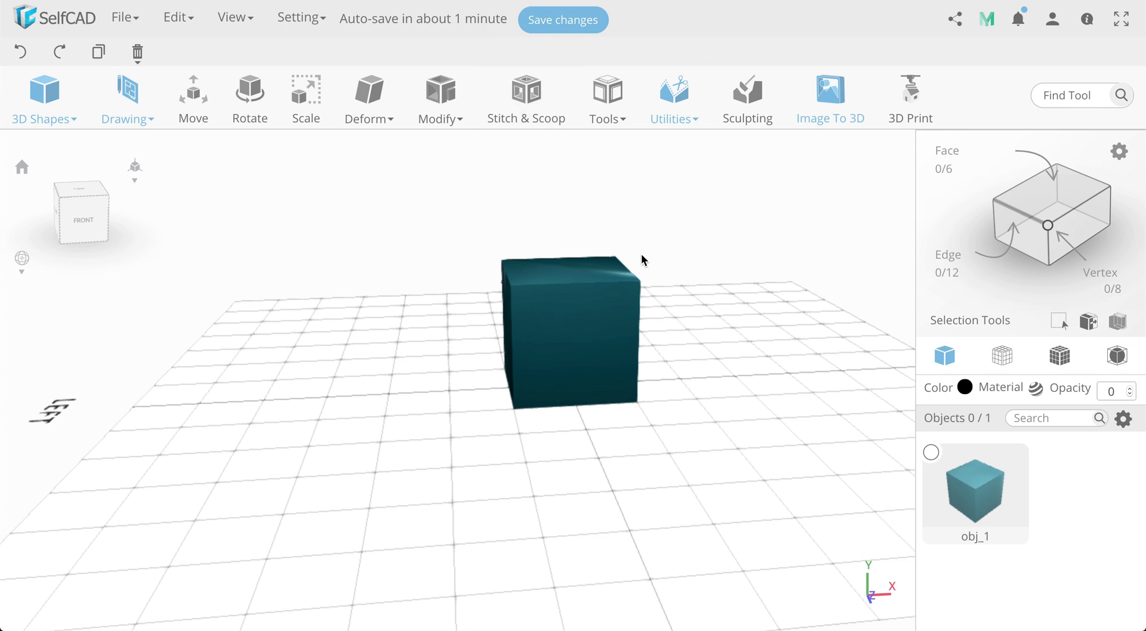
pyautogui.moveTo(668, 291); pyautogui.dragTo(531, 335)
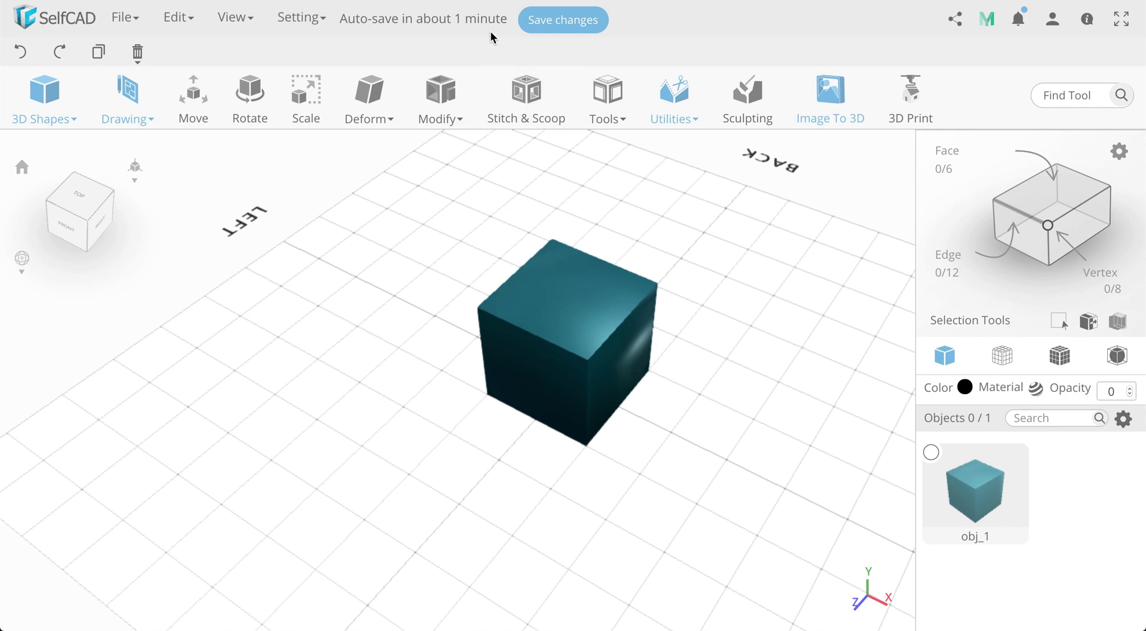
pyautogui.click(568, 22)
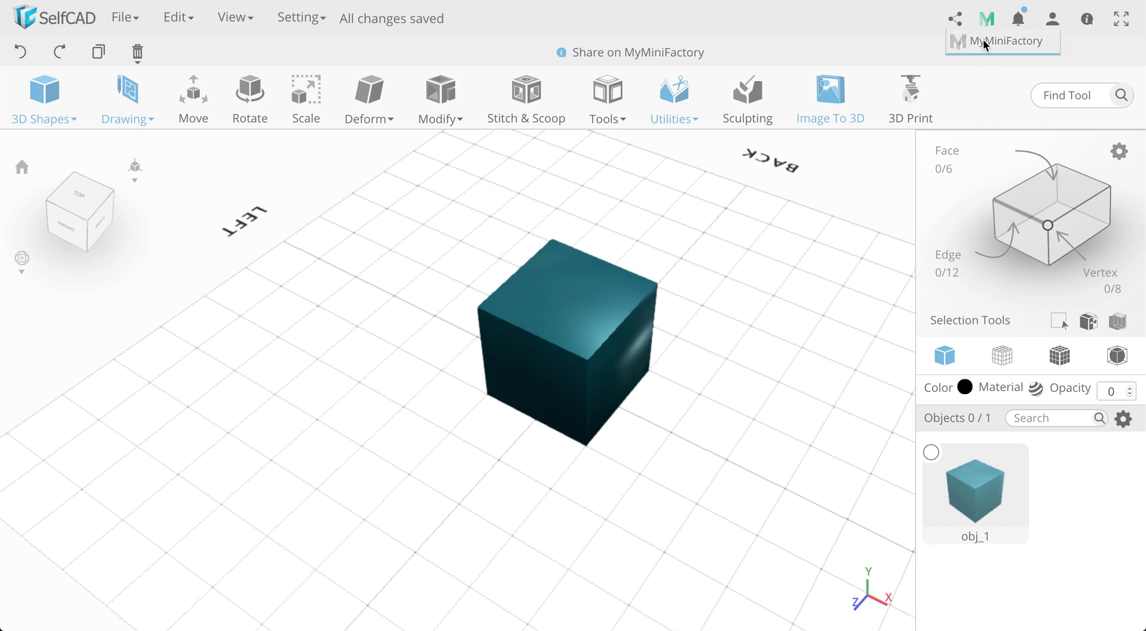
# Start connecting a MyMiniFactory account for sharing, cancel the authentication and close the MyMiniFactory settings.
pyautogui.click(986, 23)
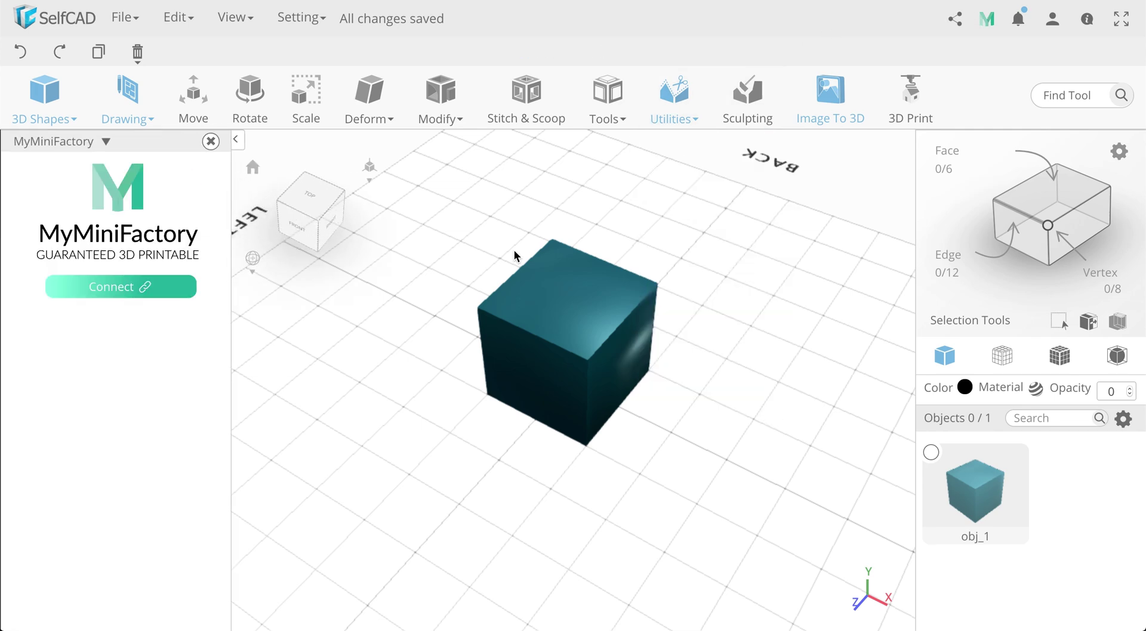
pyautogui.click(146, 290)
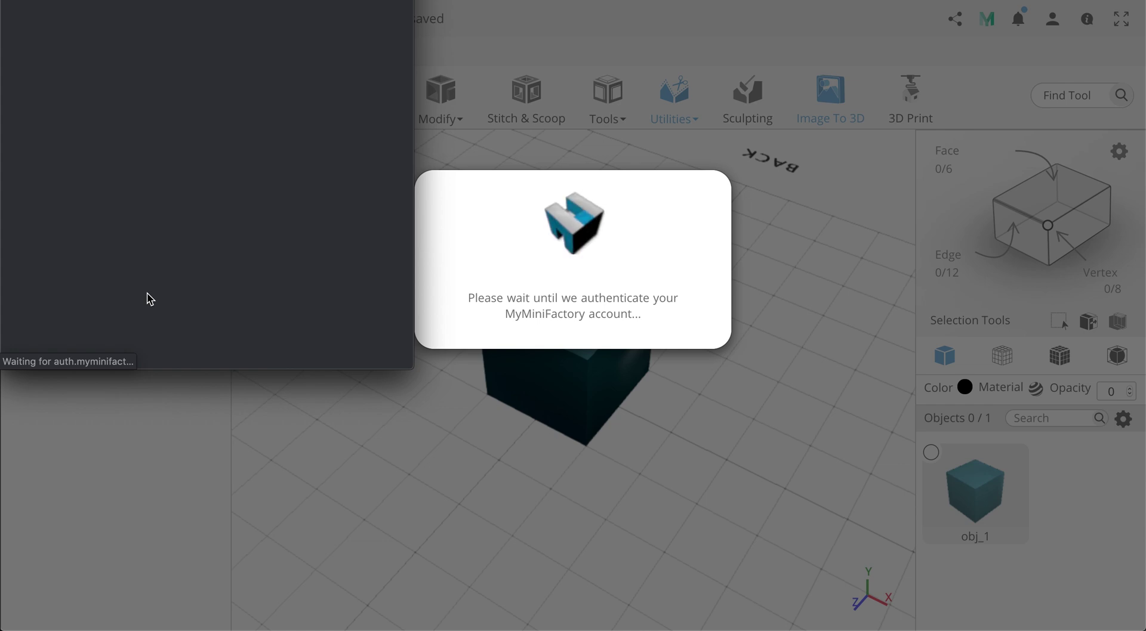
pyautogui.click(570, 98)
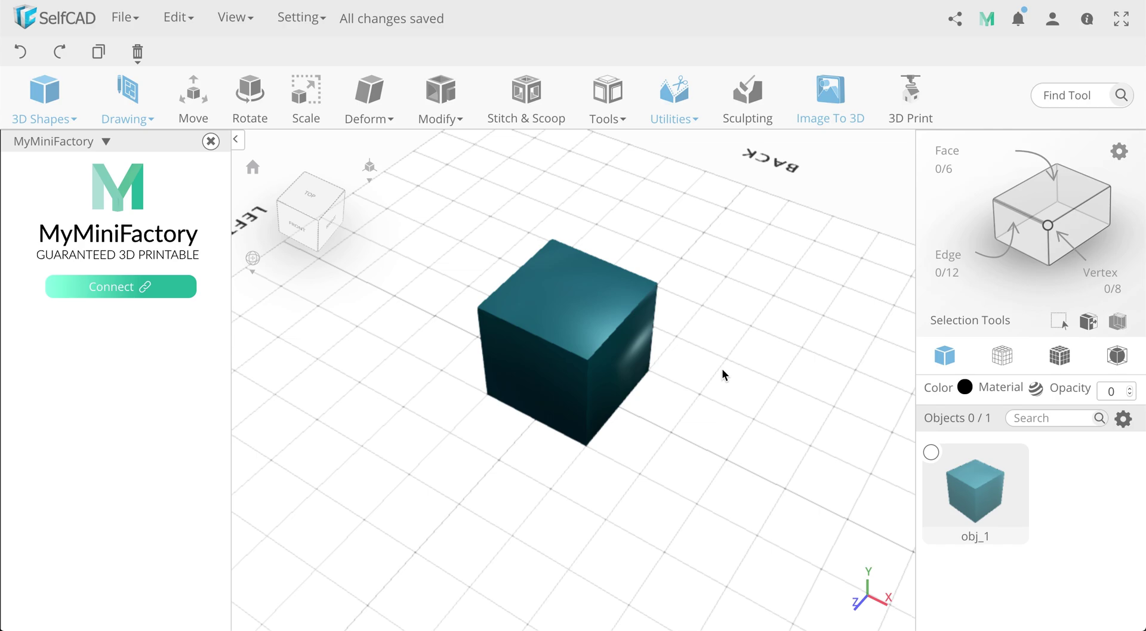
pyautogui.click(210, 141)
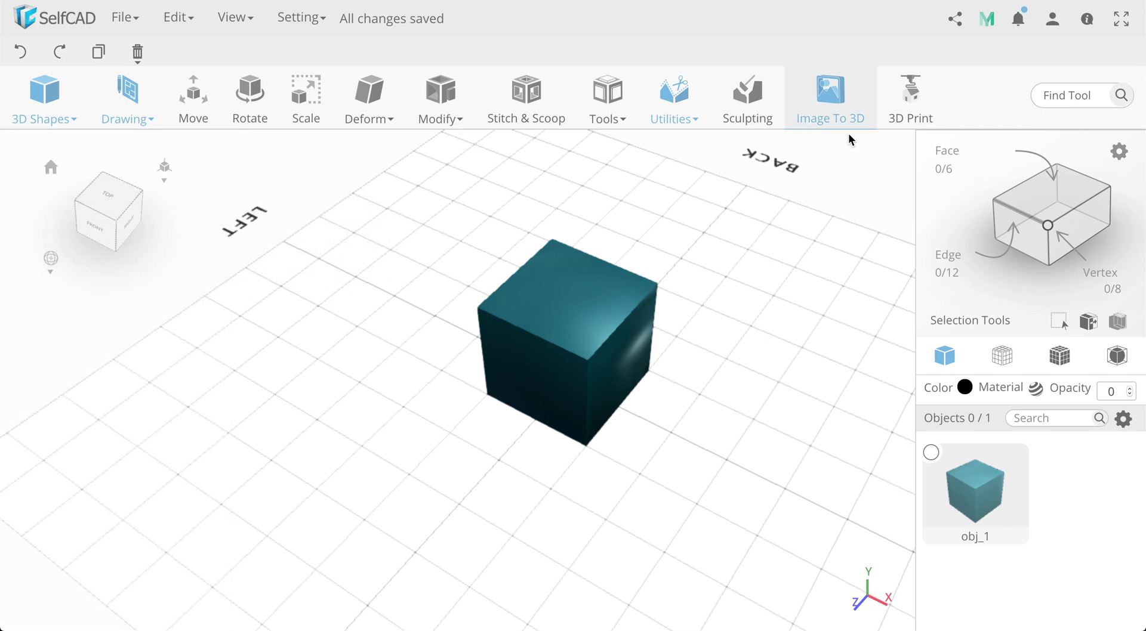
# View the notifications and the Getting Started questions in the Help Center, and close both.
pyautogui.click(1018, 23)
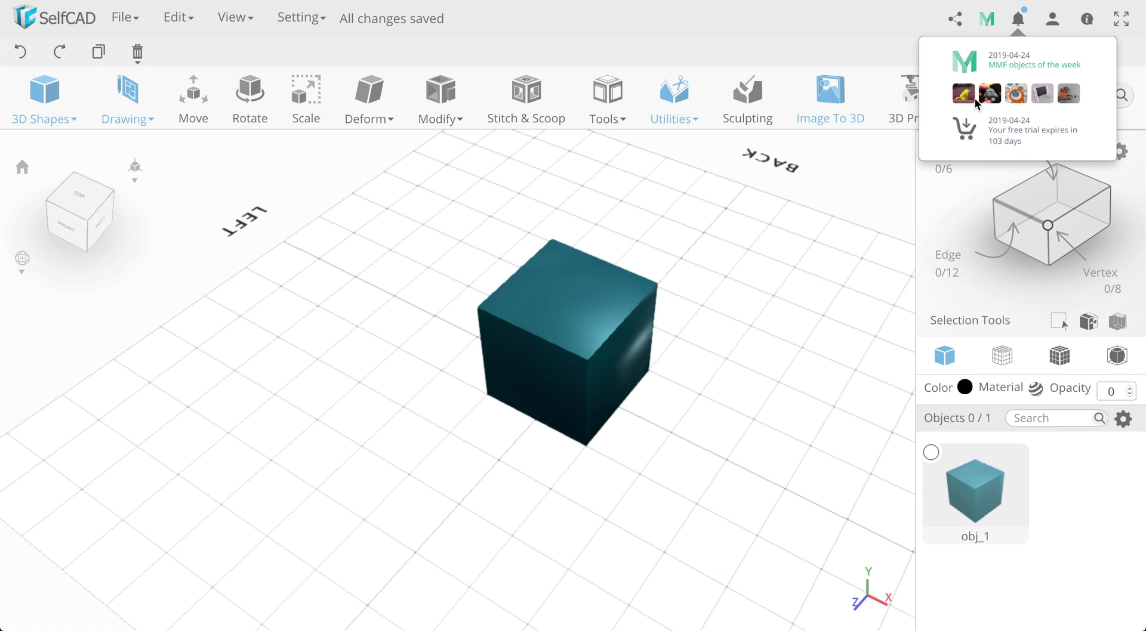
pyautogui.click(1019, 27)
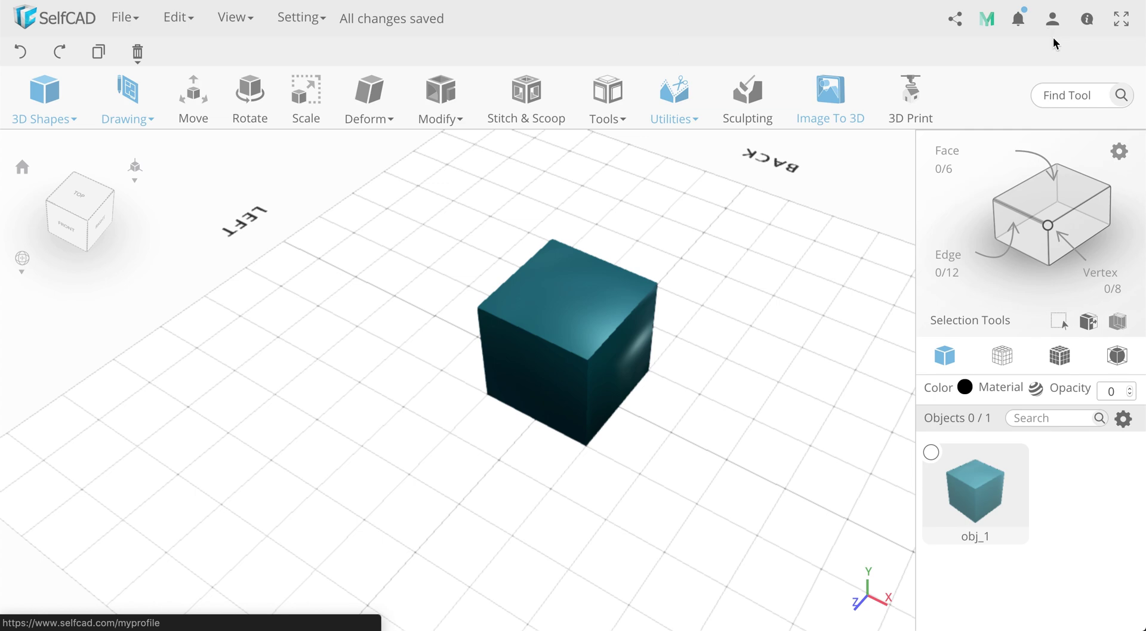
pyautogui.click(1086, 20)
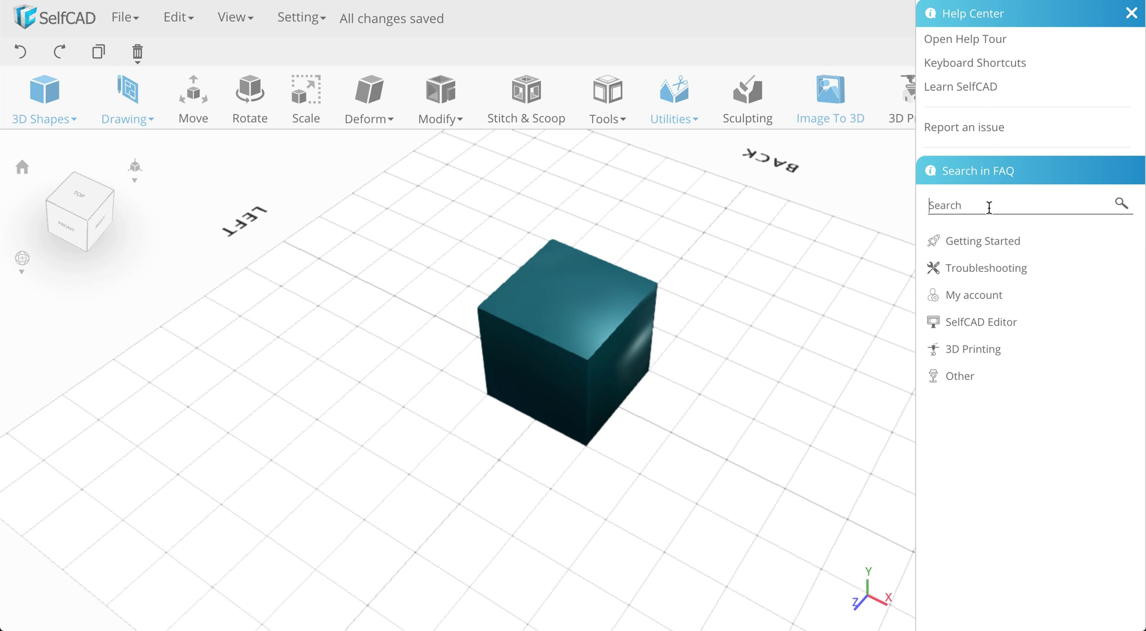
pyautogui.click(988, 245)
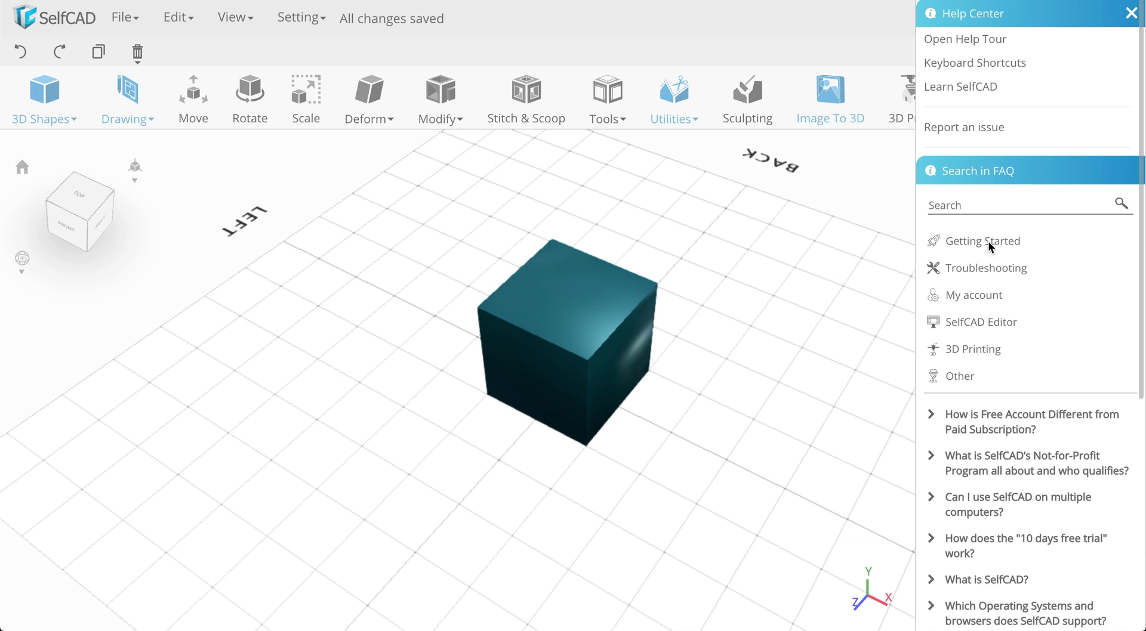
pyautogui.click(1131, 13)
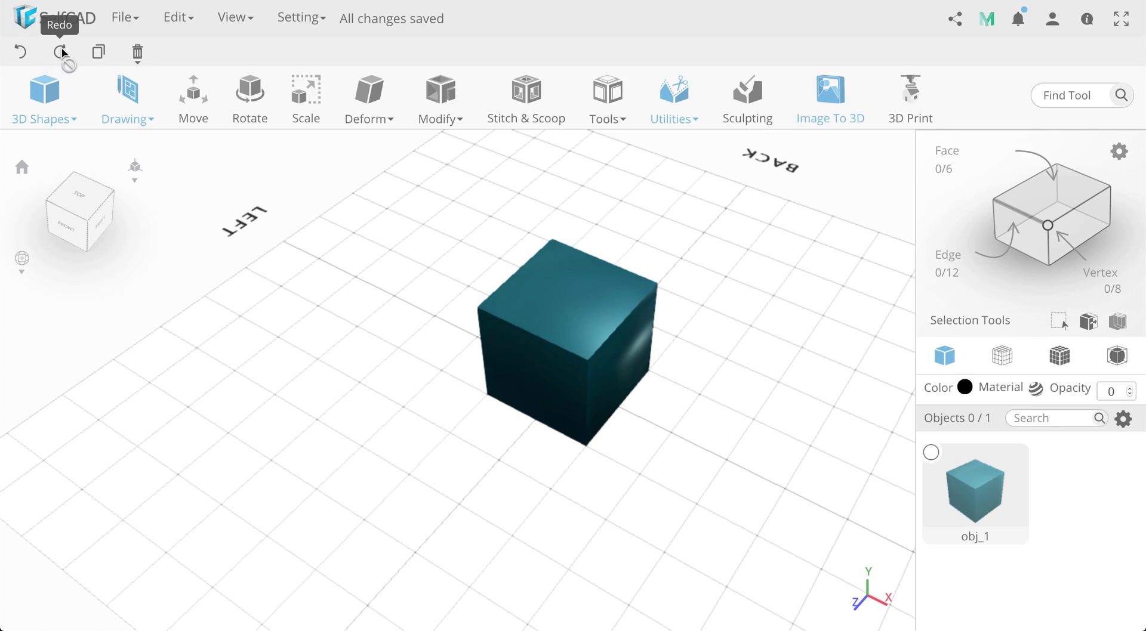
# Try the Nut generator with radius 45.3, pitch 34.1 and 39 segments, and discard the nut.
pyautogui.moveTo(137, 52)
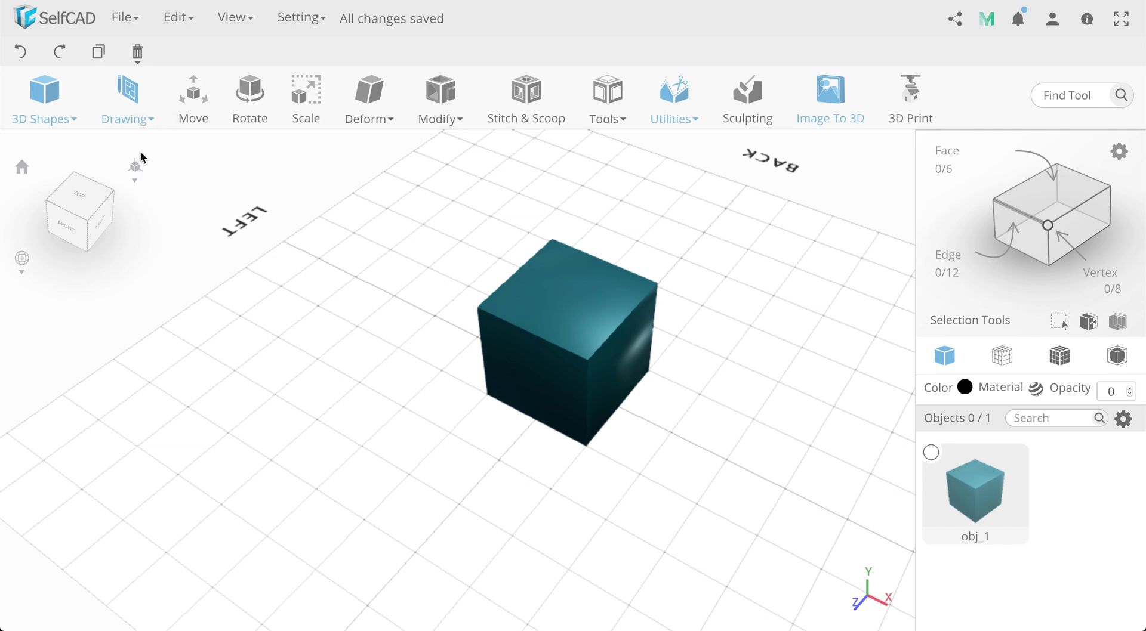
pyautogui.moveTo(61, 106)
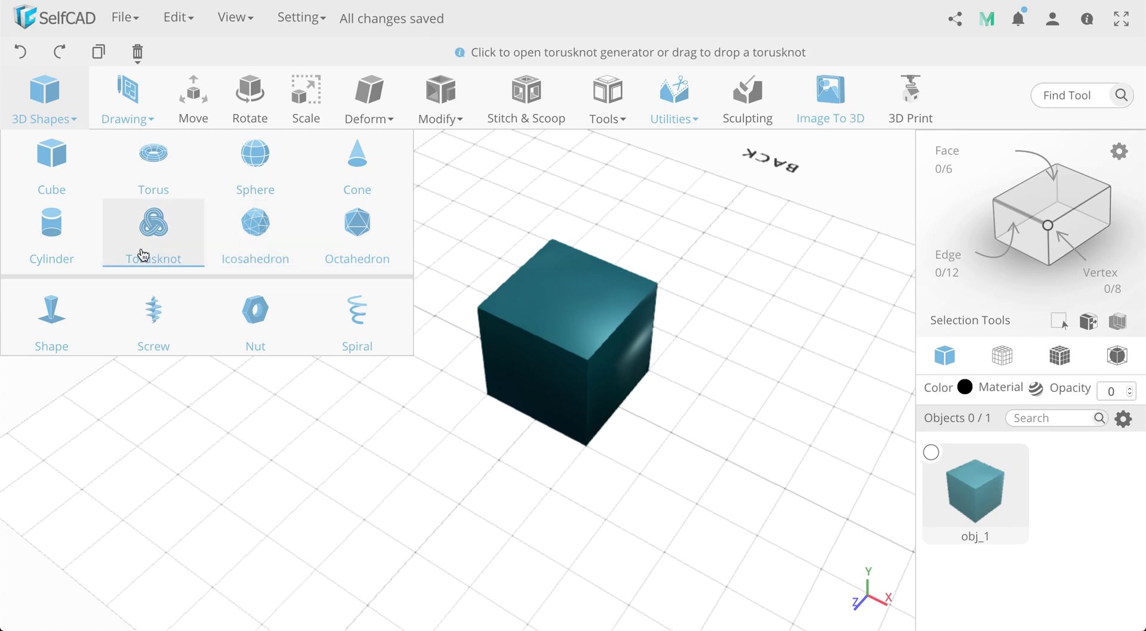
pyautogui.click(278, 317)
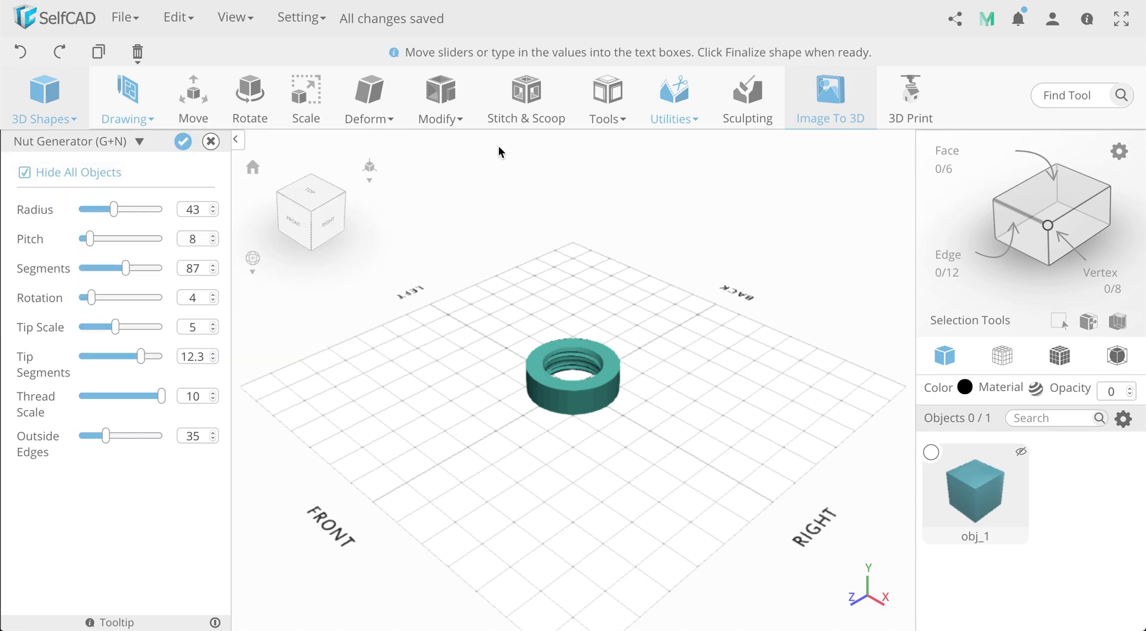
pyautogui.moveTo(114, 210); pyautogui.dragTo(99, 268)
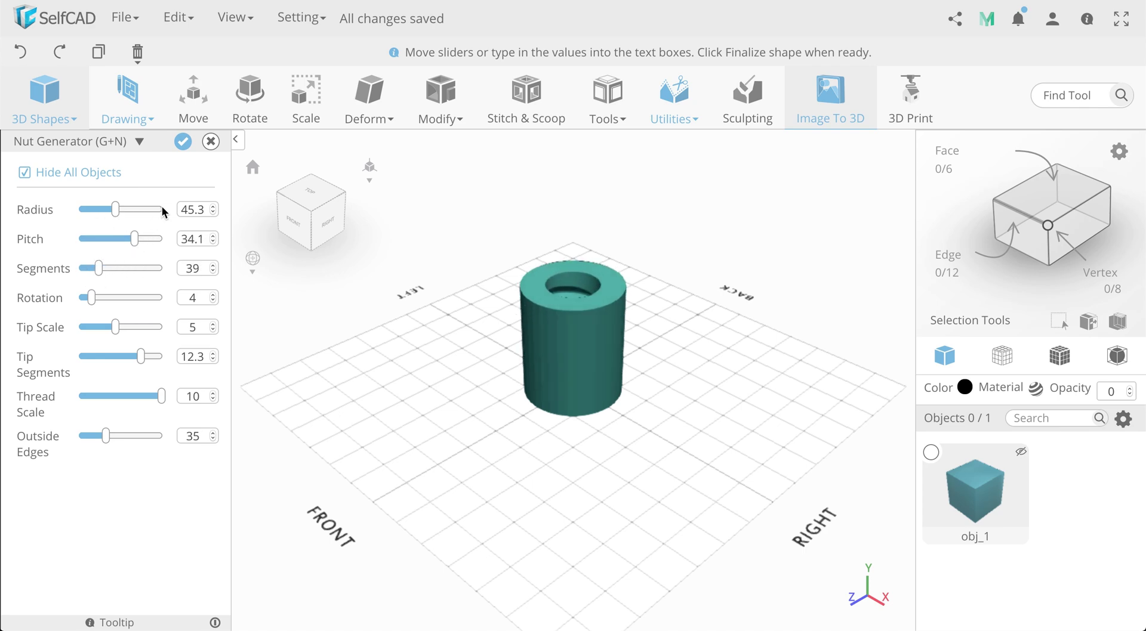
pyautogui.click(211, 142)
pyautogui.click(549, 253)
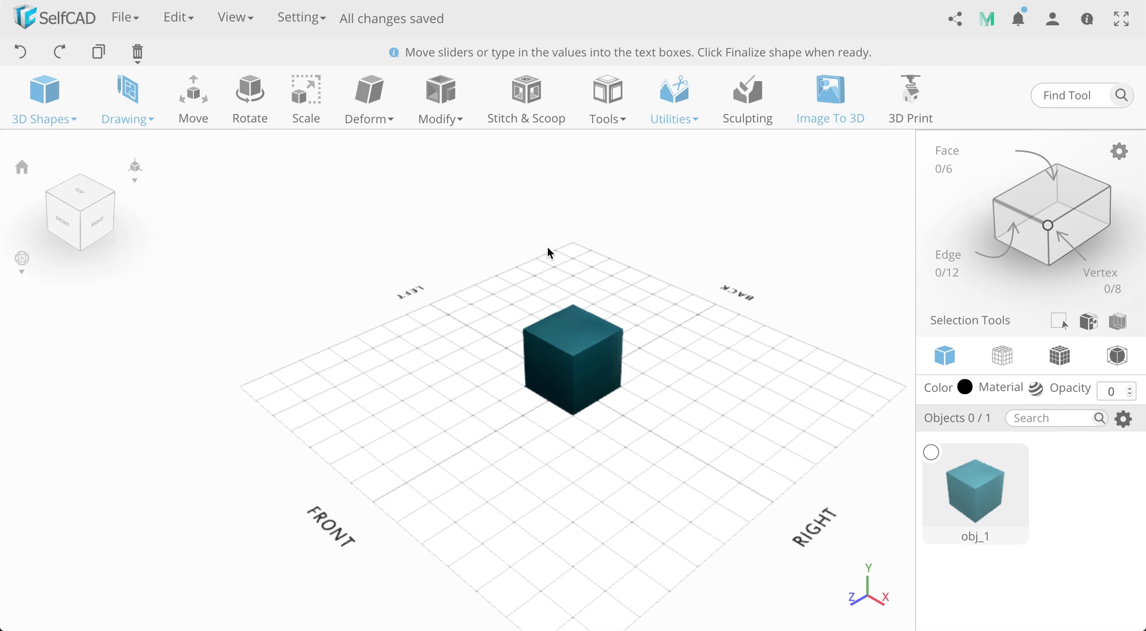
# Look through the Drawing and Deform tools, then select the cube and view the Modify tools.
pyautogui.click(132, 107)
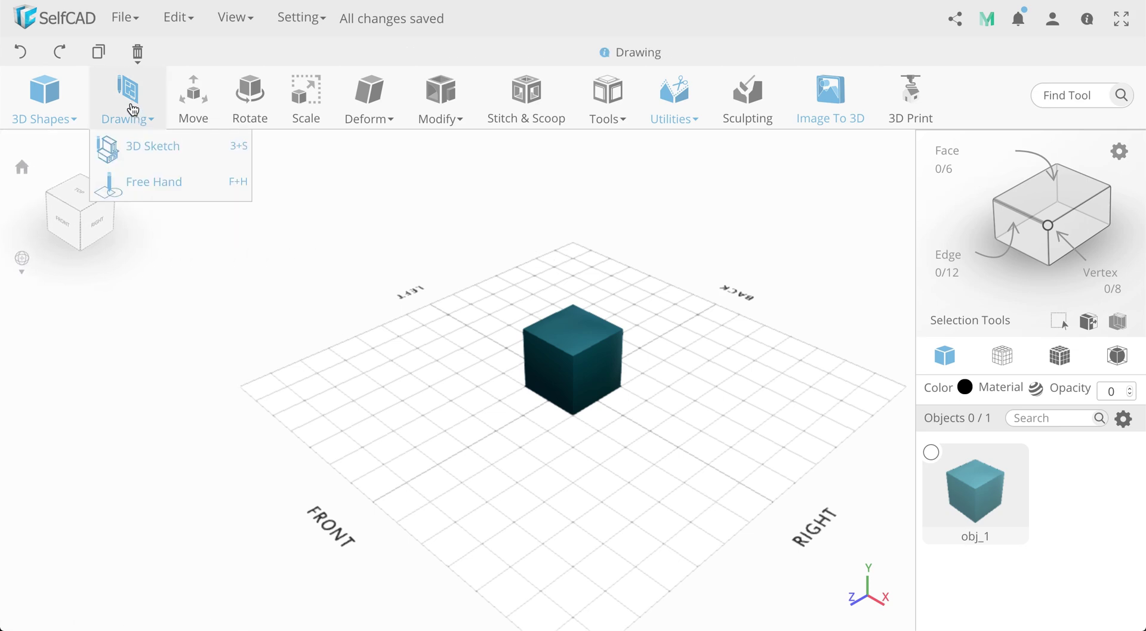
pyautogui.click(156, 154)
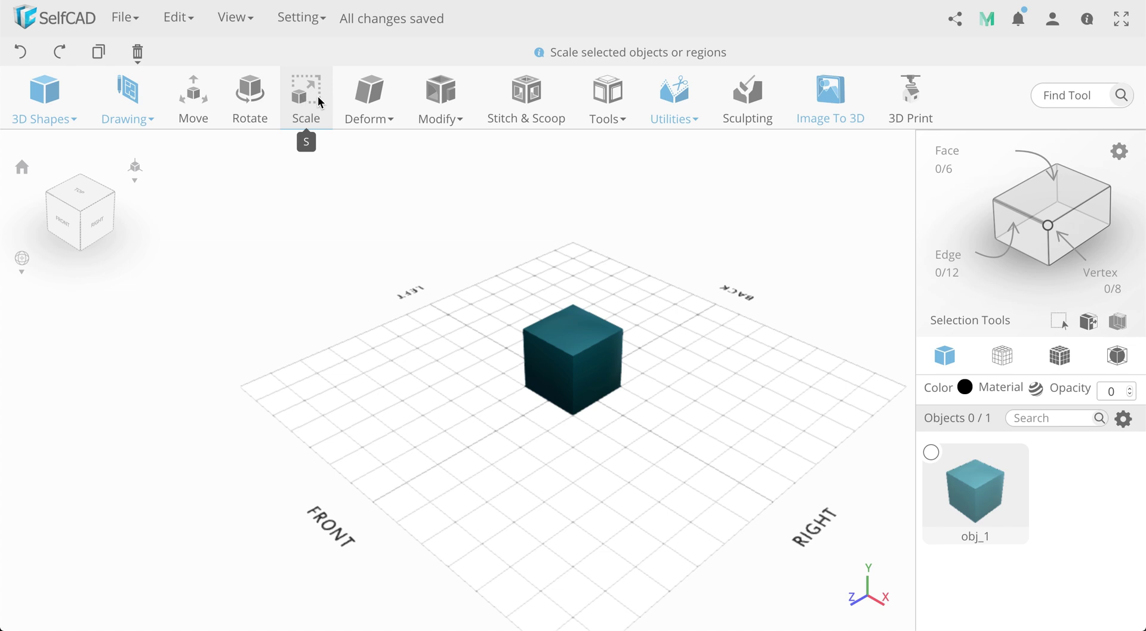
pyautogui.click(364, 100)
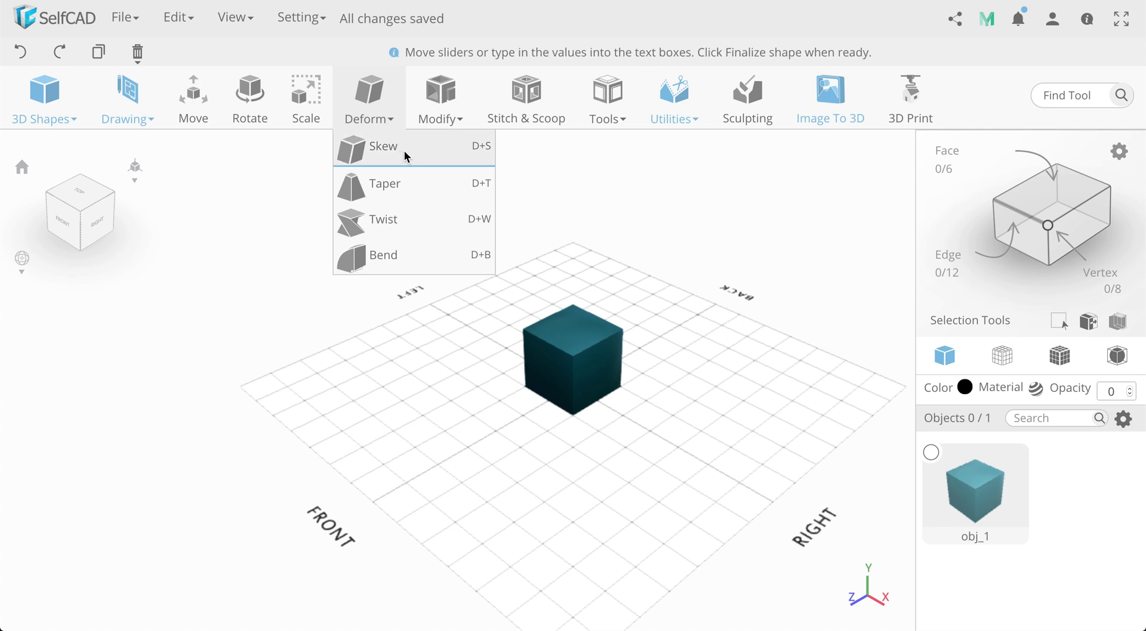
pyautogui.click(423, 259)
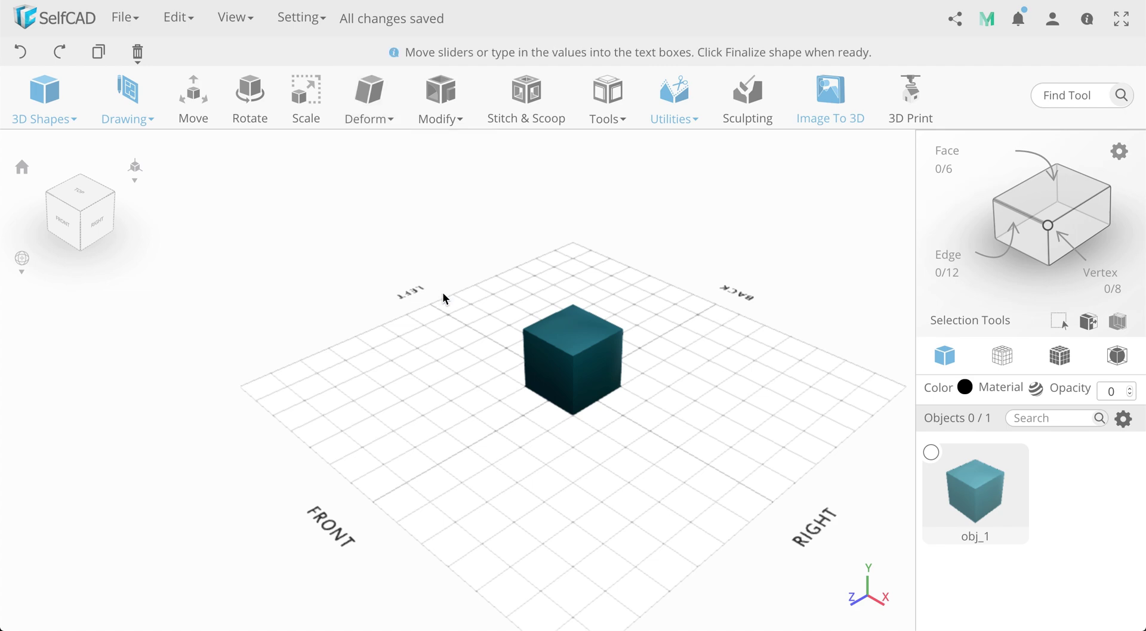
pyautogui.click(531, 331)
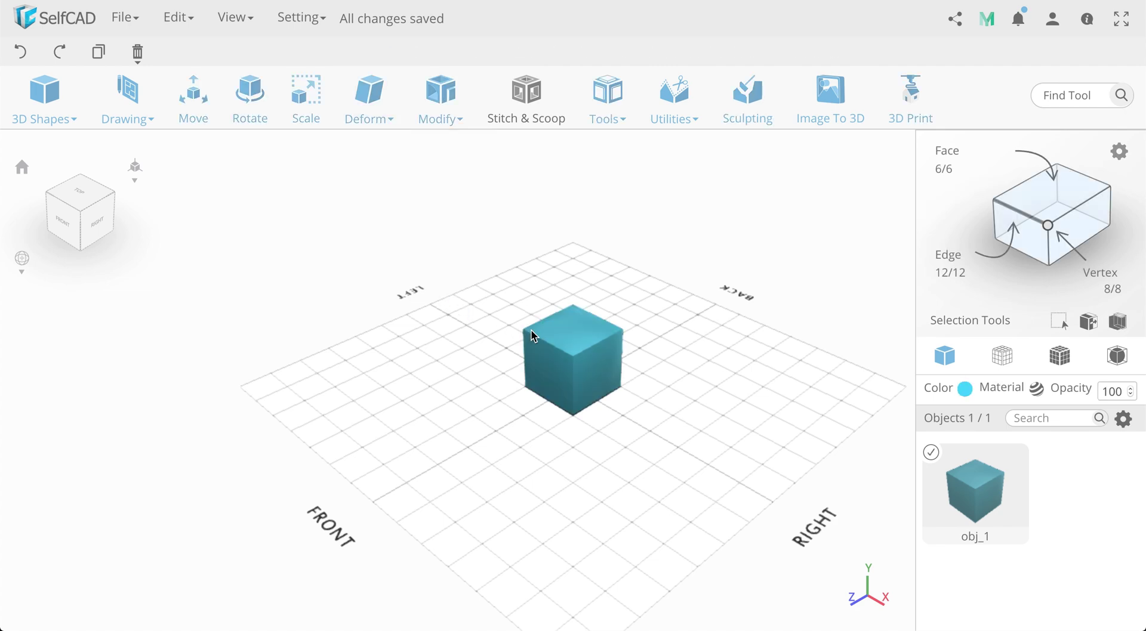
pyautogui.click(446, 115)
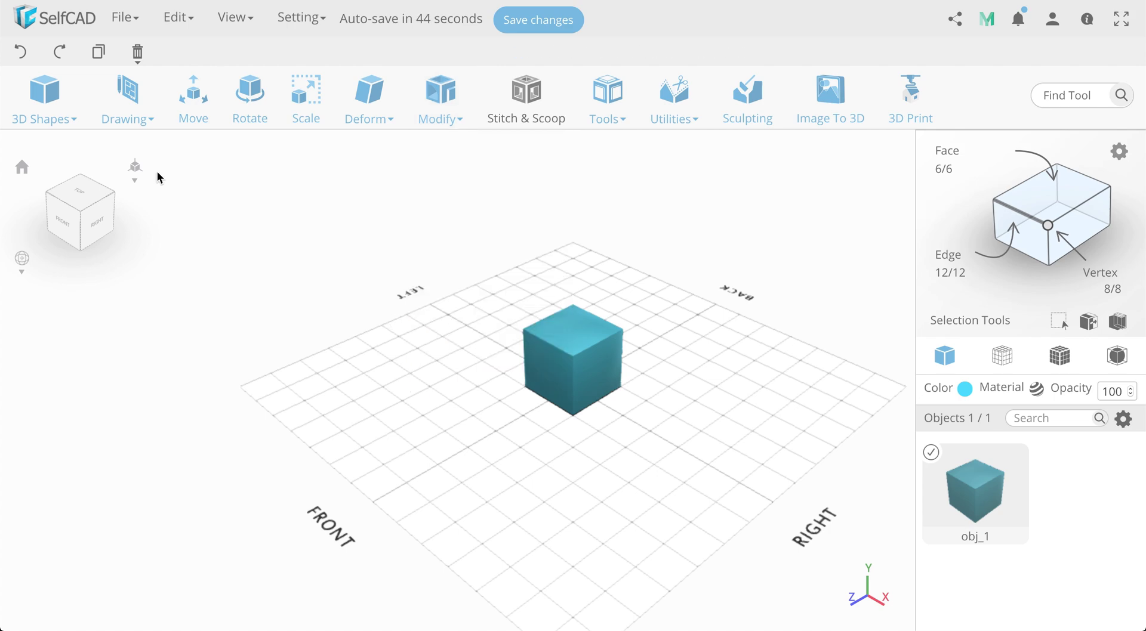
# Add a second basic cube to the workspace, slightly overlapping the existing cube.
pyautogui.moveTo(42, 93)
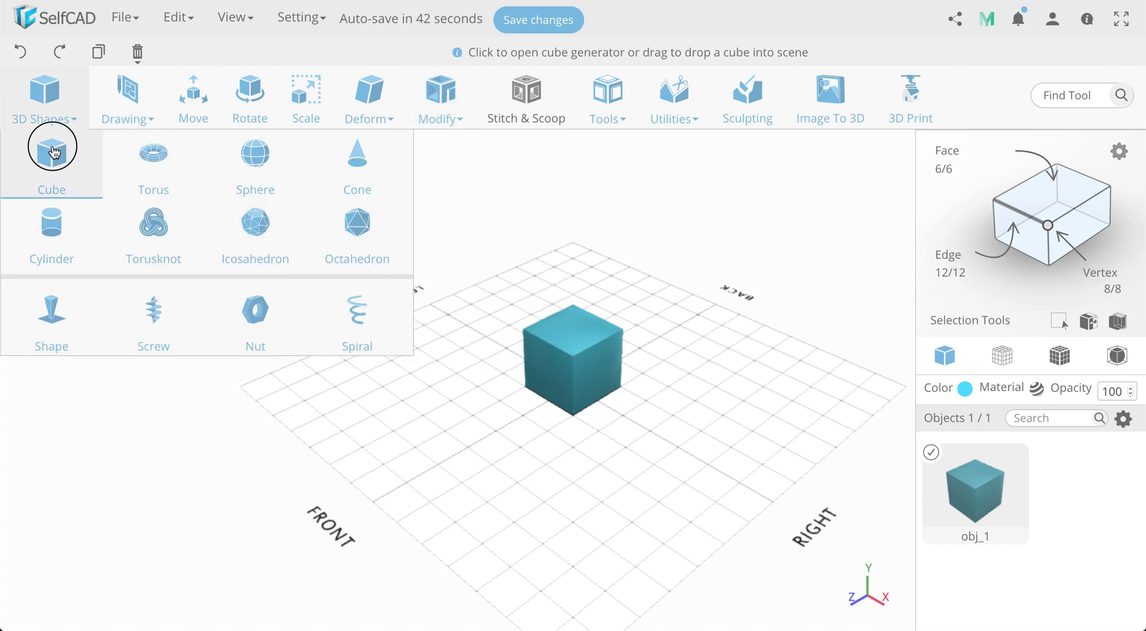
pyautogui.moveTo(54, 143); pyautogui.dragTo(510, 375)
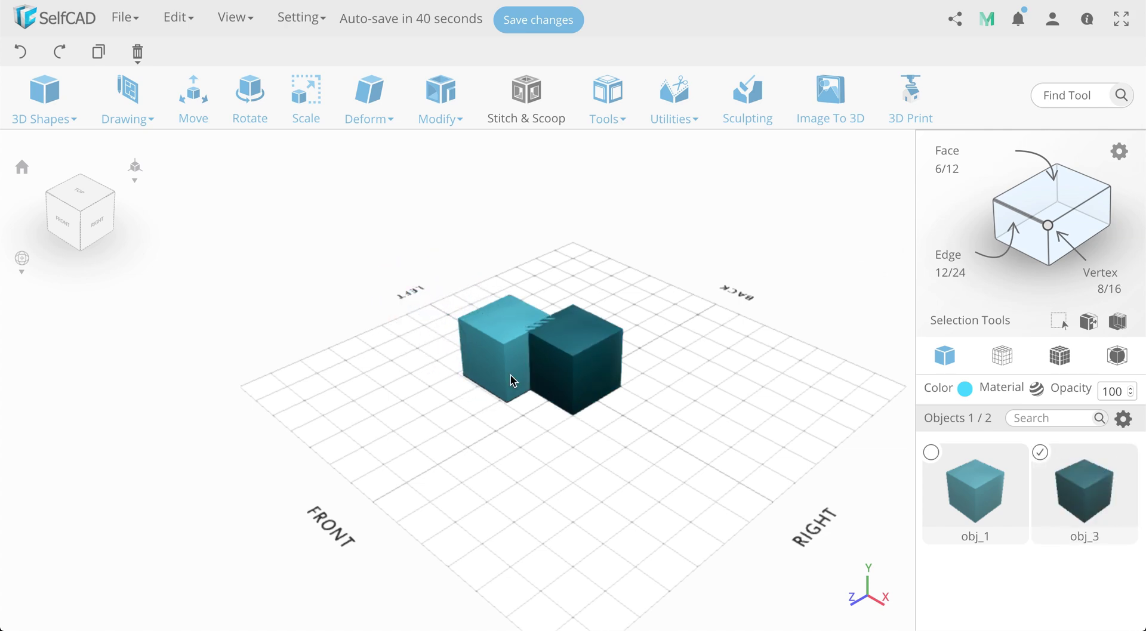
# Select both cubes, view the Stitch & Scoop operations and close the tool, discarding its changes.
pyautogui.keyDown('shift'); pyautogui.click(561, 382); pyautogui.keyUp('shift')
pyautogui.click(528, 103)
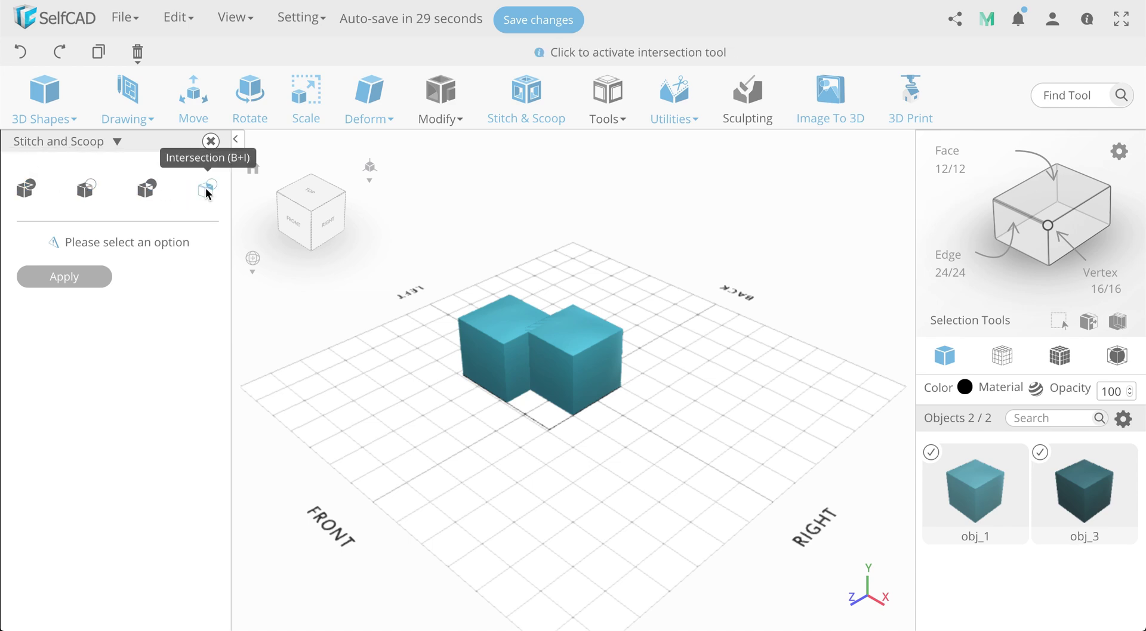
pyautogui.click(211, 142)
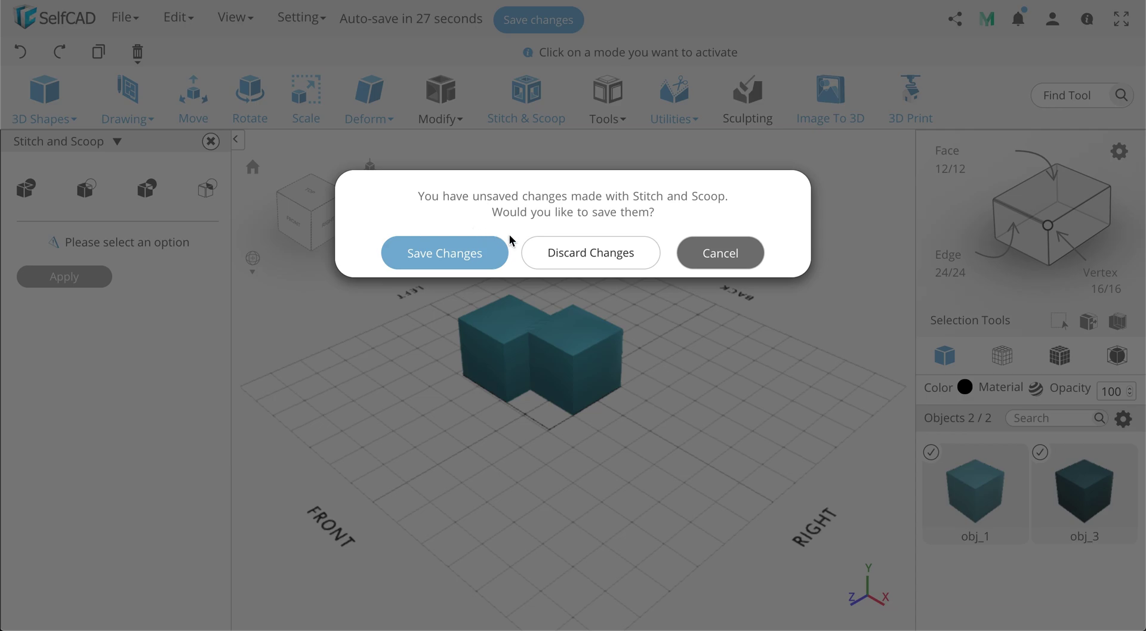
pyautogui.click(548, 253)
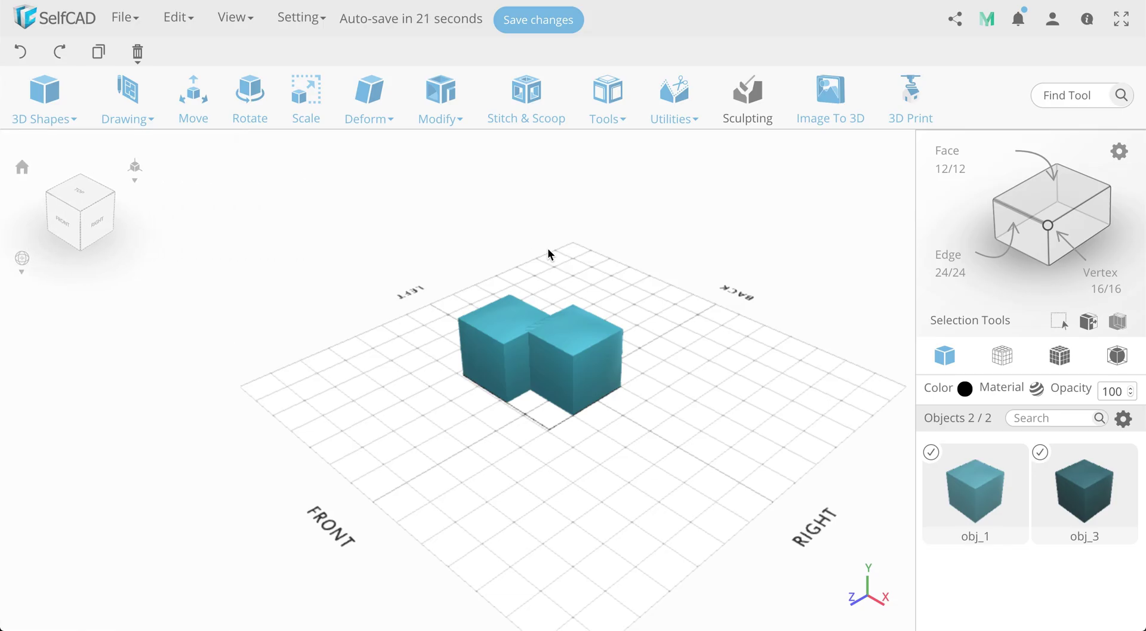
# Look through the available Tools and Utilities commands without starting any of them.
pyautogui.click(609, 118)
pyautogui.click(678, 114)
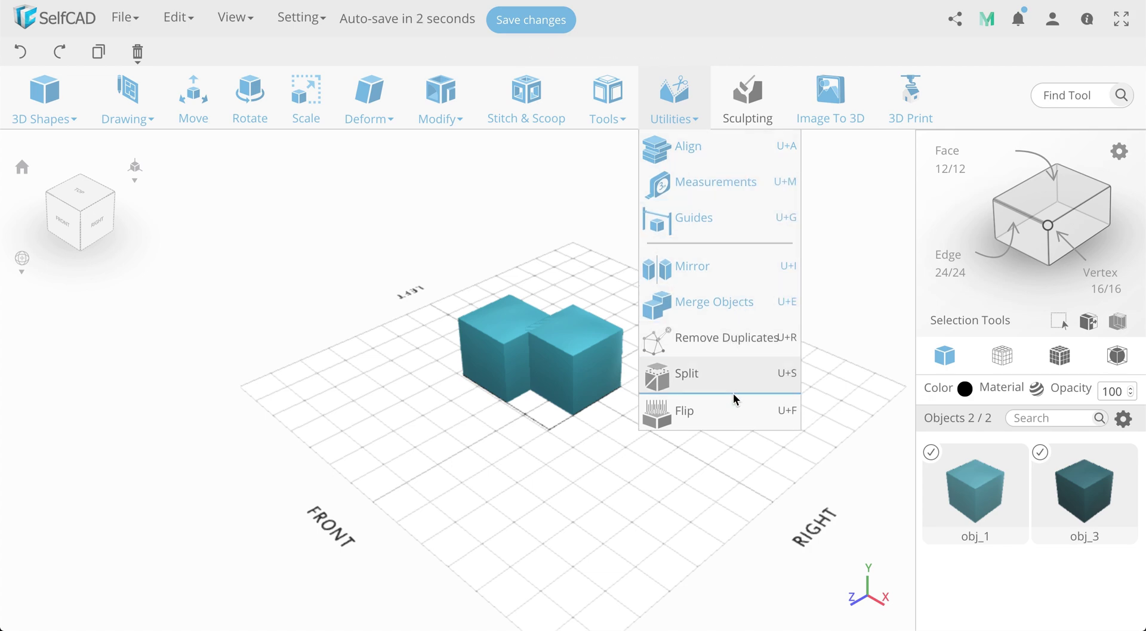
pyautogui.click(728, 453)
# Try Sculpting on the original cube alone, setting the Standard Brush size to 64, and discard the changes.
pyautogui.click(601, 349)
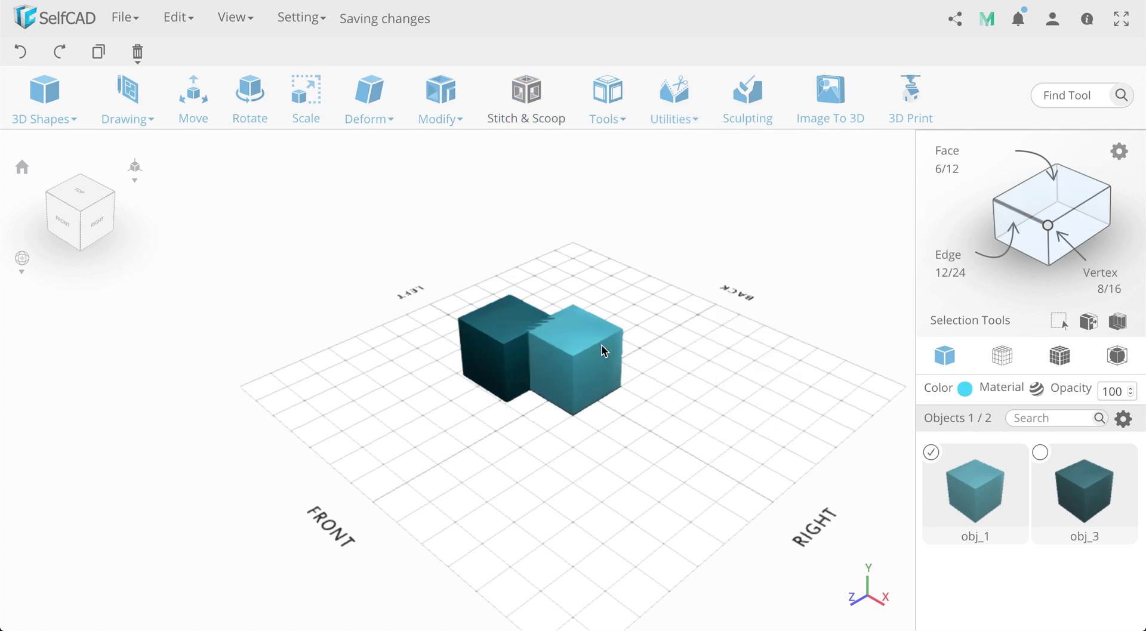
pyautogui.click(747, 96)
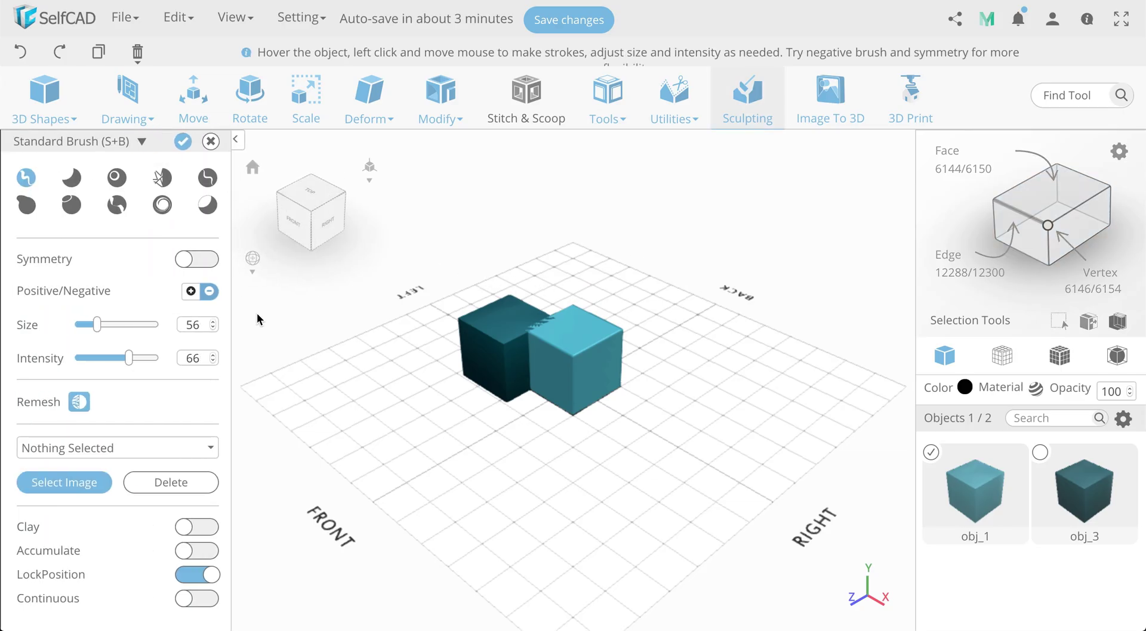
pyautogui.moveTo(96, 322); pyautogui.dragTo(103, 321)
pyautogui.click(210, 141)
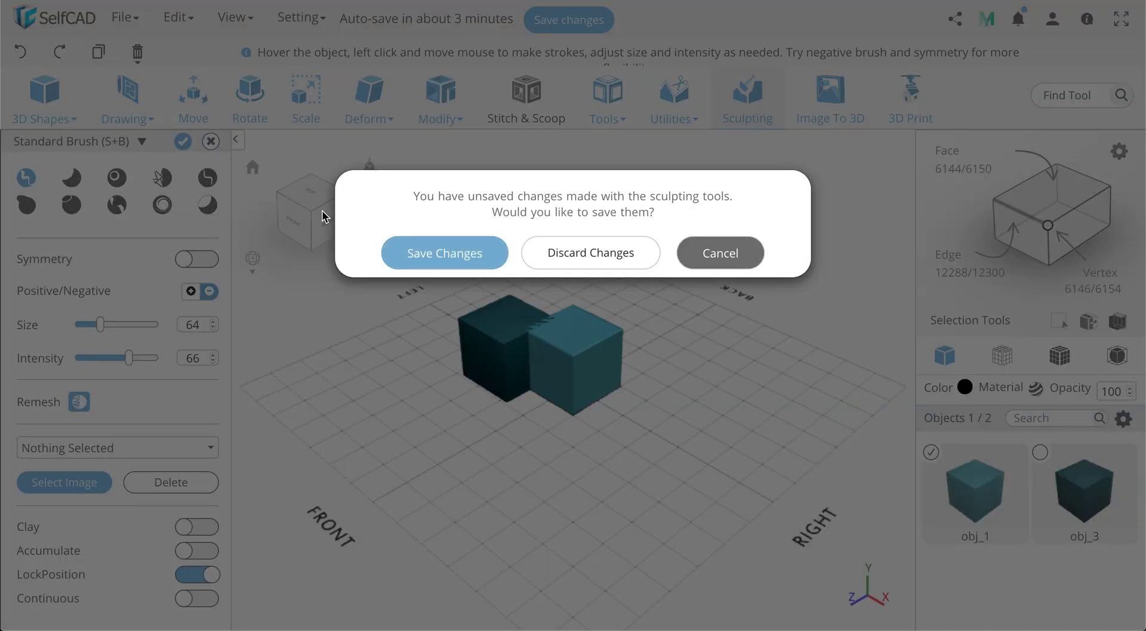
pyautogui.click(552, 255)
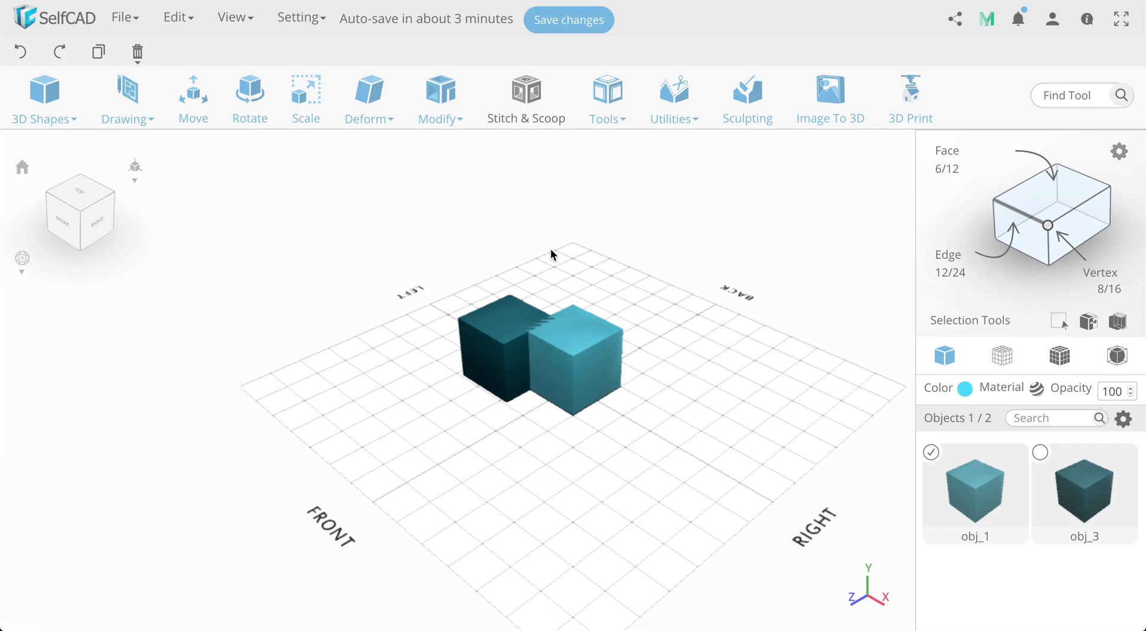
# Try Image To 3D with Slides_Welcome.jpg, inspect the generated relief up close and discard it.
pyautogui.click(833, 94)
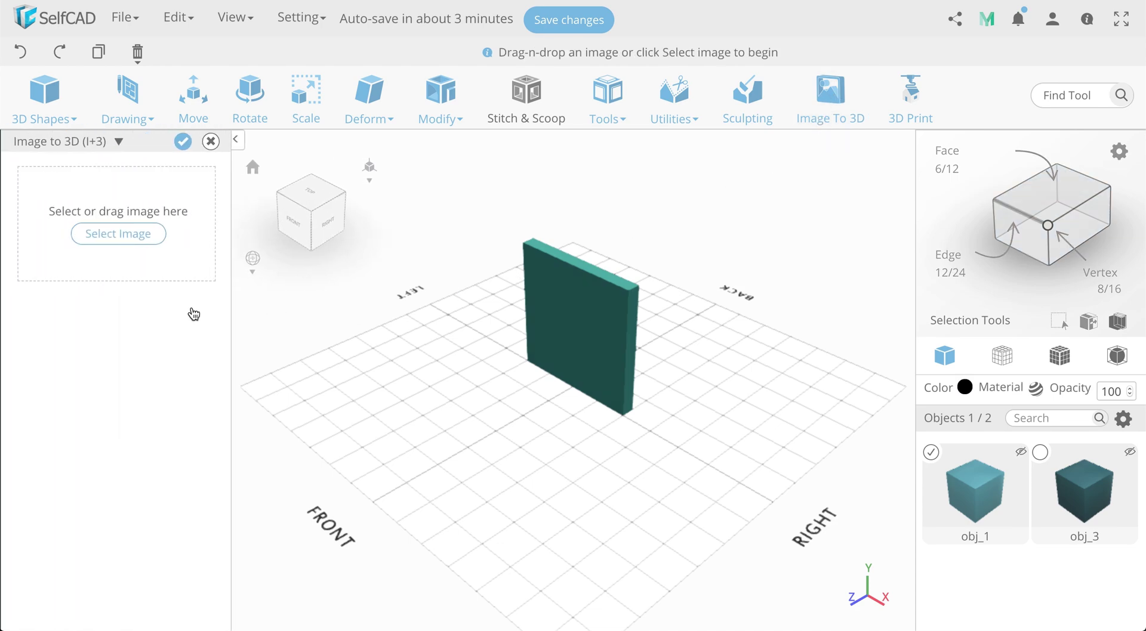
pyautogui.click(126, 235)
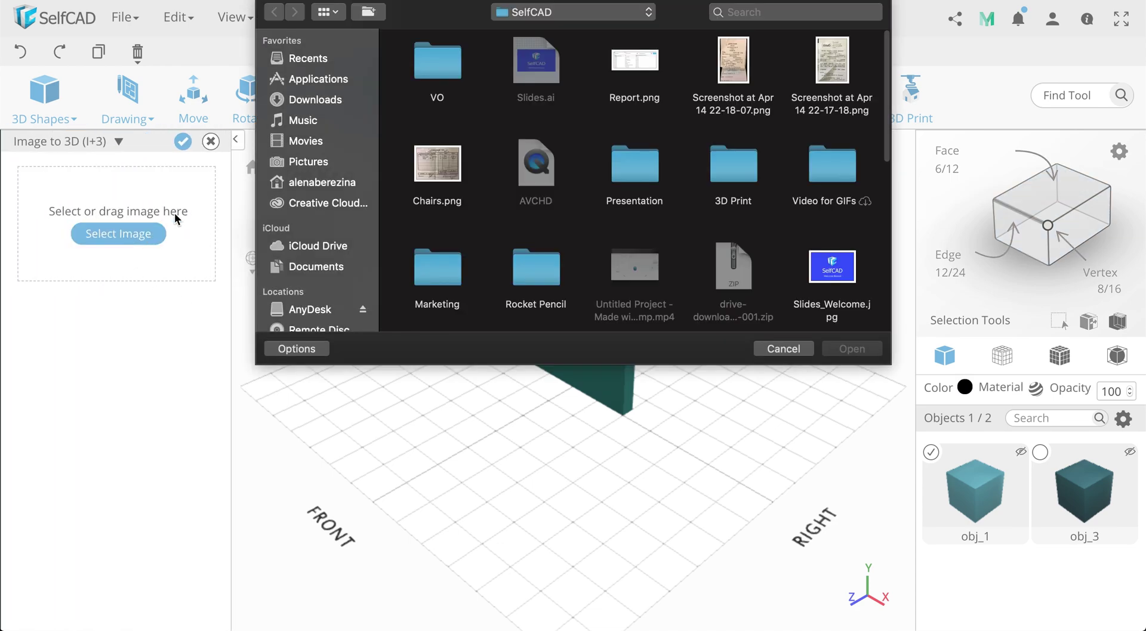
pyautogui.click(817, 267)
pyautogui.click(841, 349)
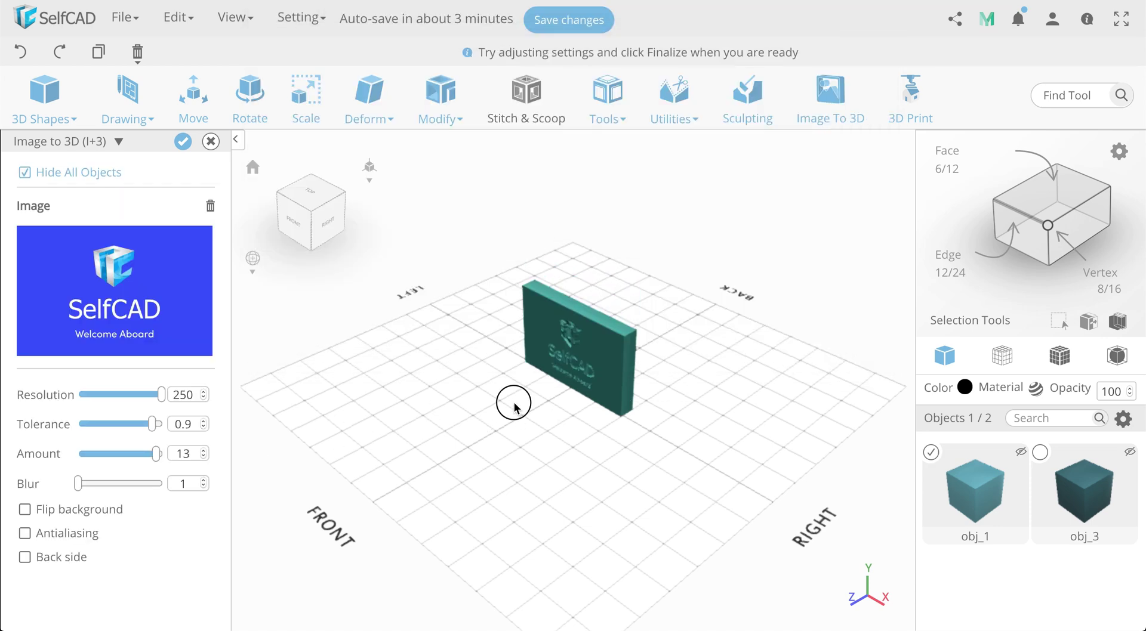
pyautogui.moveTo(512, 401); pyautogui.dragTo(583, 396)
pyautogui.scroll(3, 579, 400)
pyautogui.scroll(3, 579, 395)
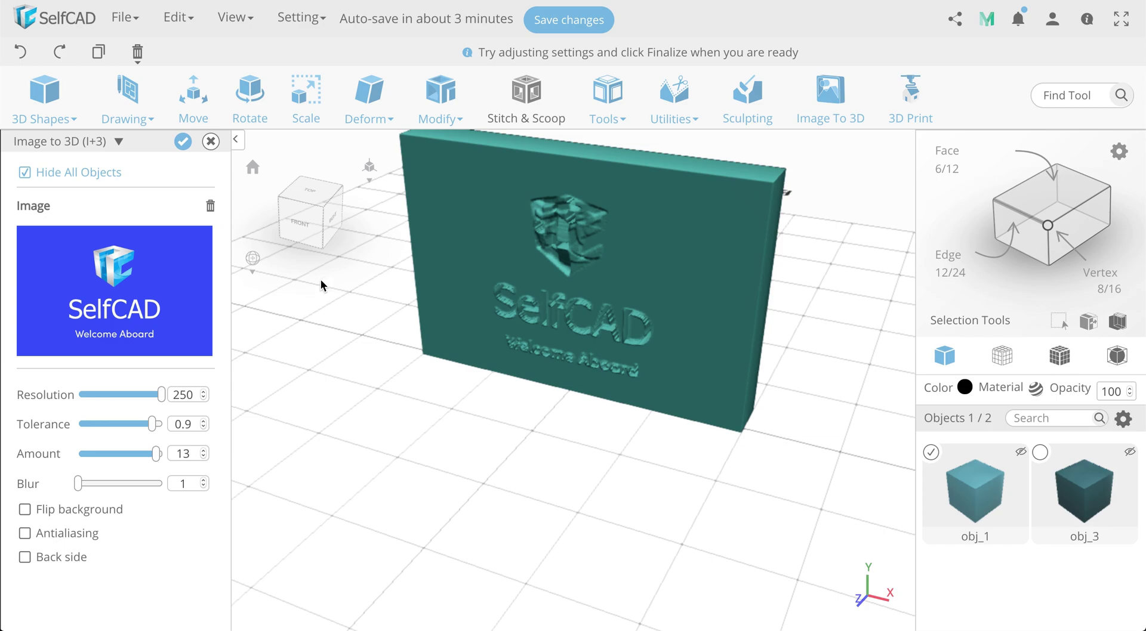
pyautogui.click(210, 141)
pyautogui.click(589, 245)
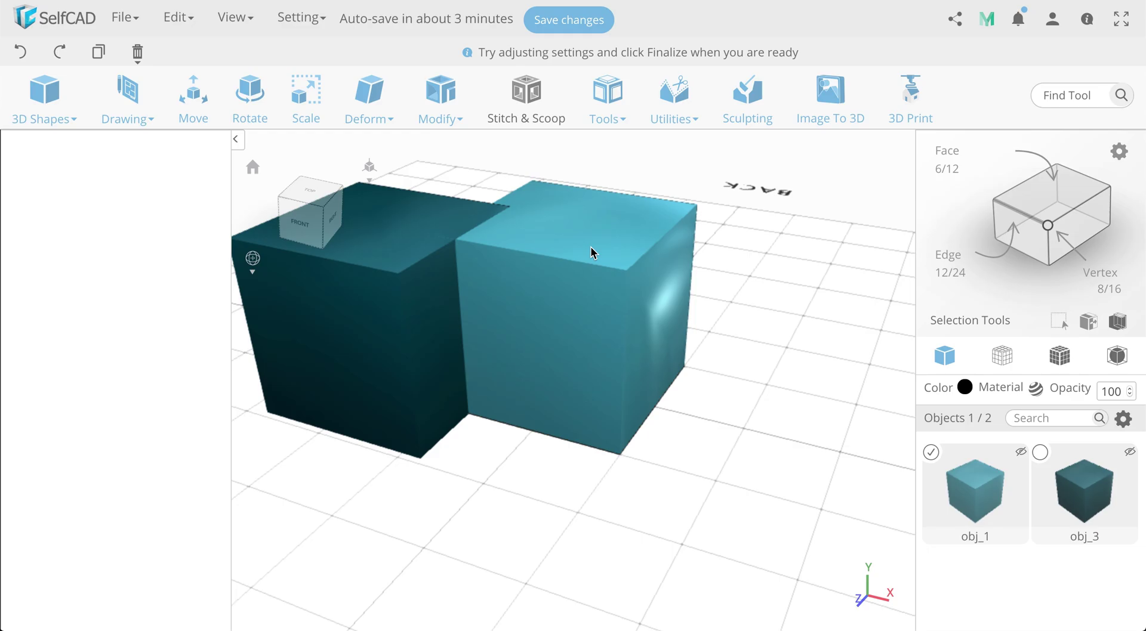
# Generate the G-code for the BQ Prusa i3 Hephestos XL printer, view the layer preview and return to the editor.
pyautogui.click(903, 95)
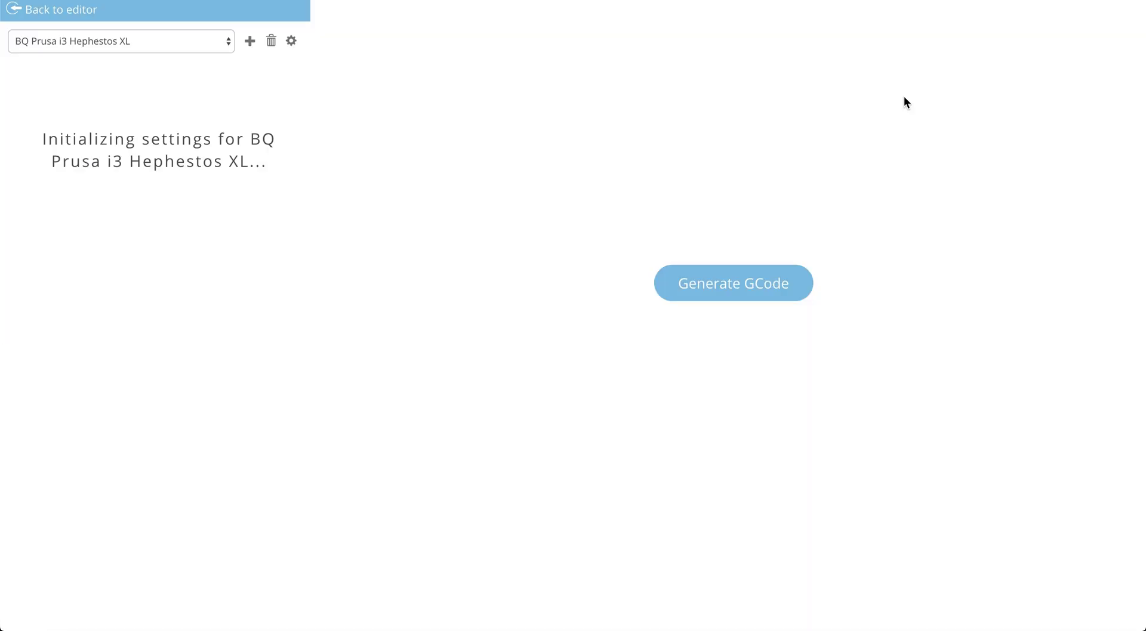
pyautogui.click(778, 285)
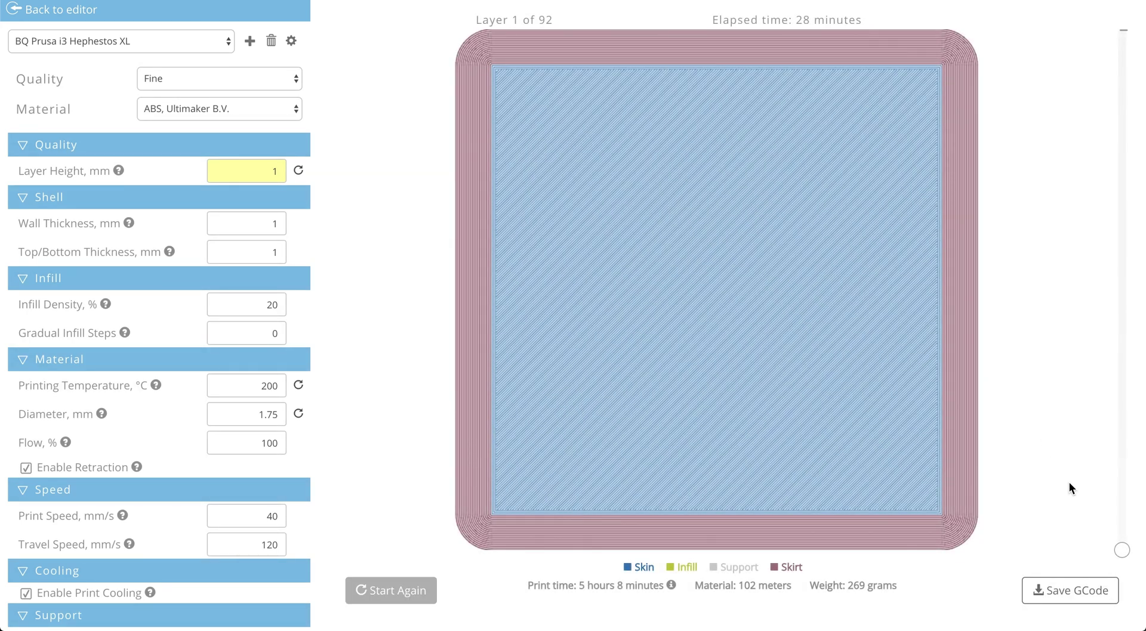
pyautogui.moveTo(1122, 550)
pyautogui.mouseDown()
pyautogui.moveTo(1095, 320)
pyautogui.moveTo(1121, 569)
pyautogui.mouseUp()
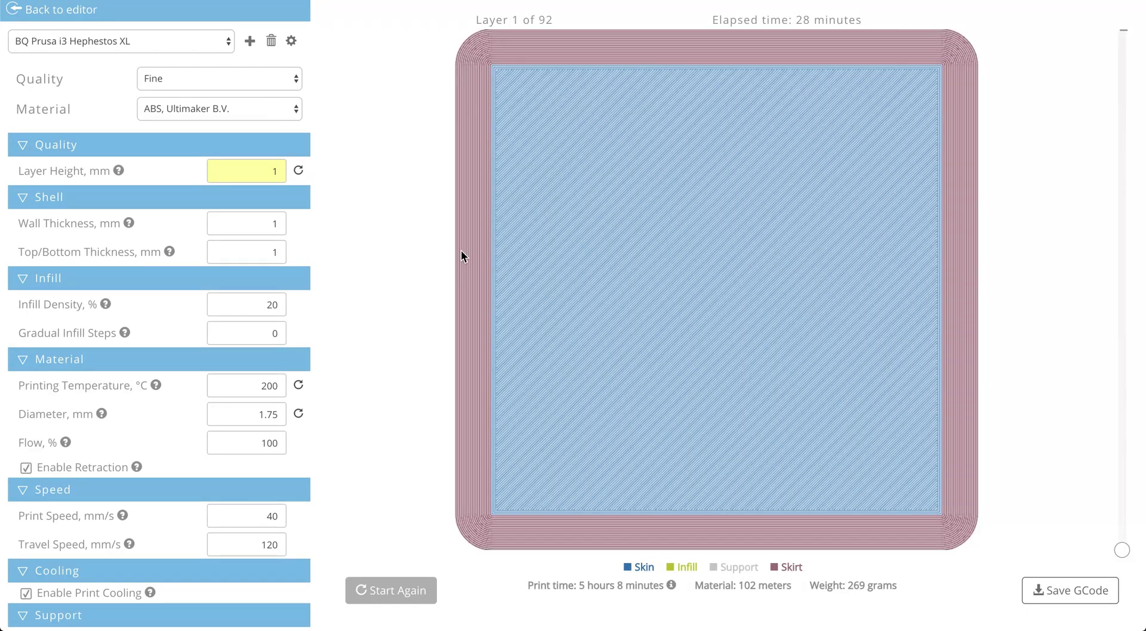
pyautogui.click(21, 12)
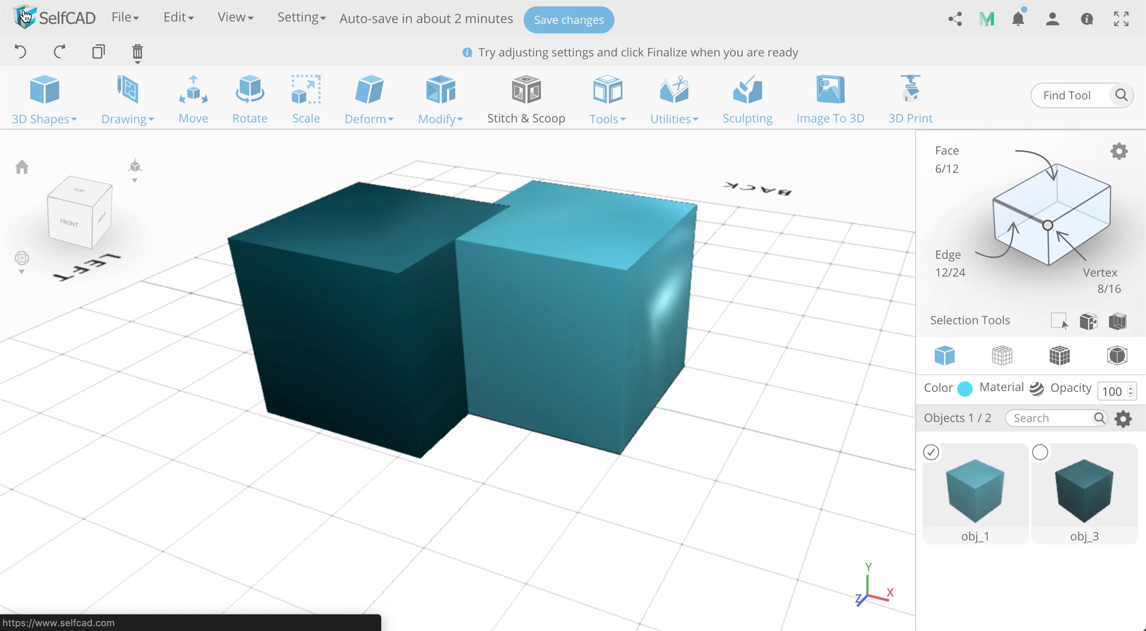
# Find the Extrusion tool by searching for "extr", open it on the selected cube and discard the extrusion.
pyautogui.click(1077, 96)
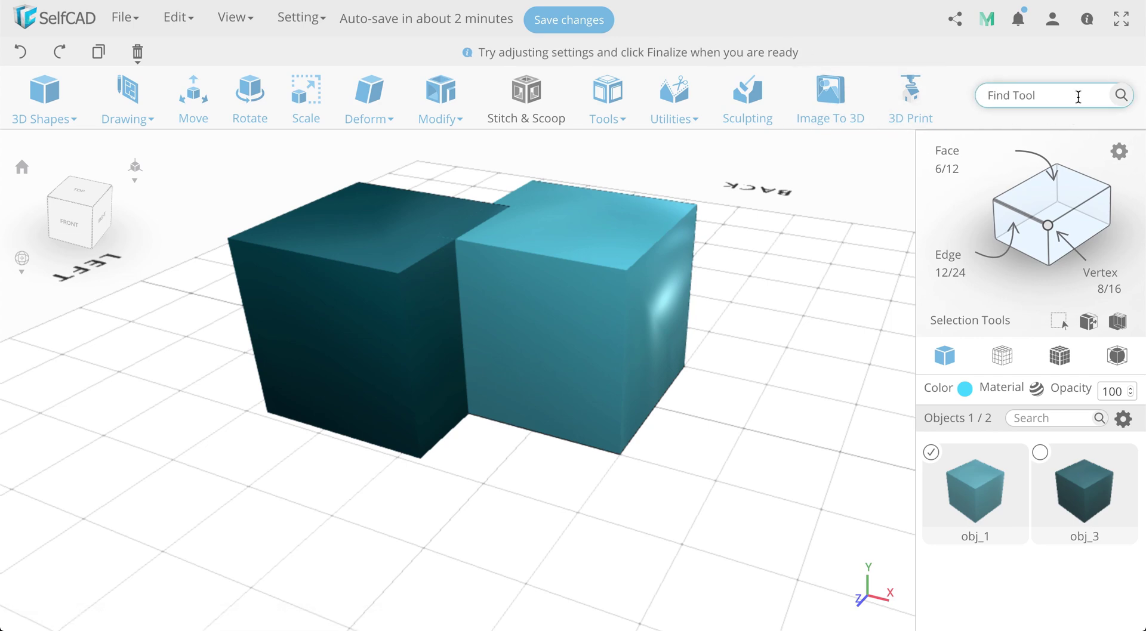
pyautogui.write('extr')
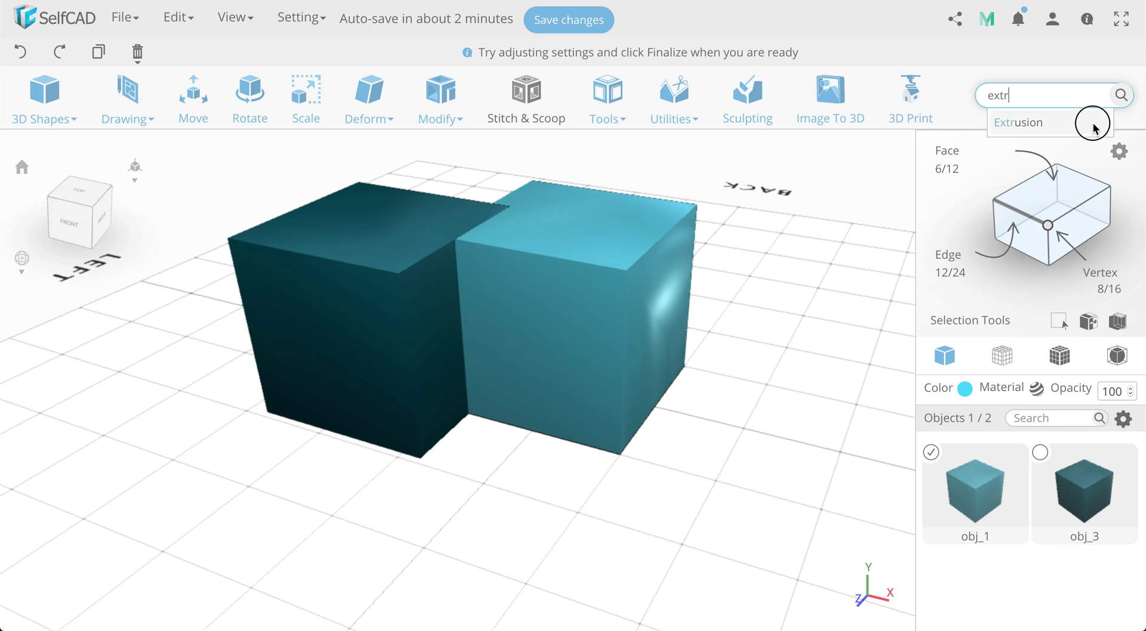
pyautogui.click(1093, 123)
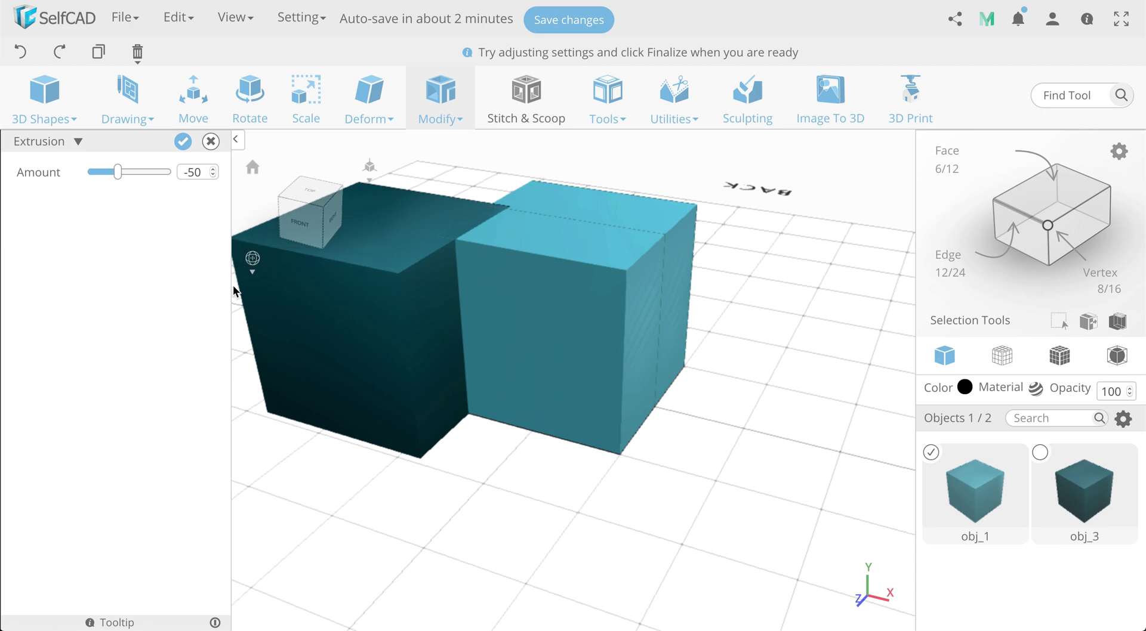
pyautogui.click(210, 142)
pyautogui.click(560, 253)
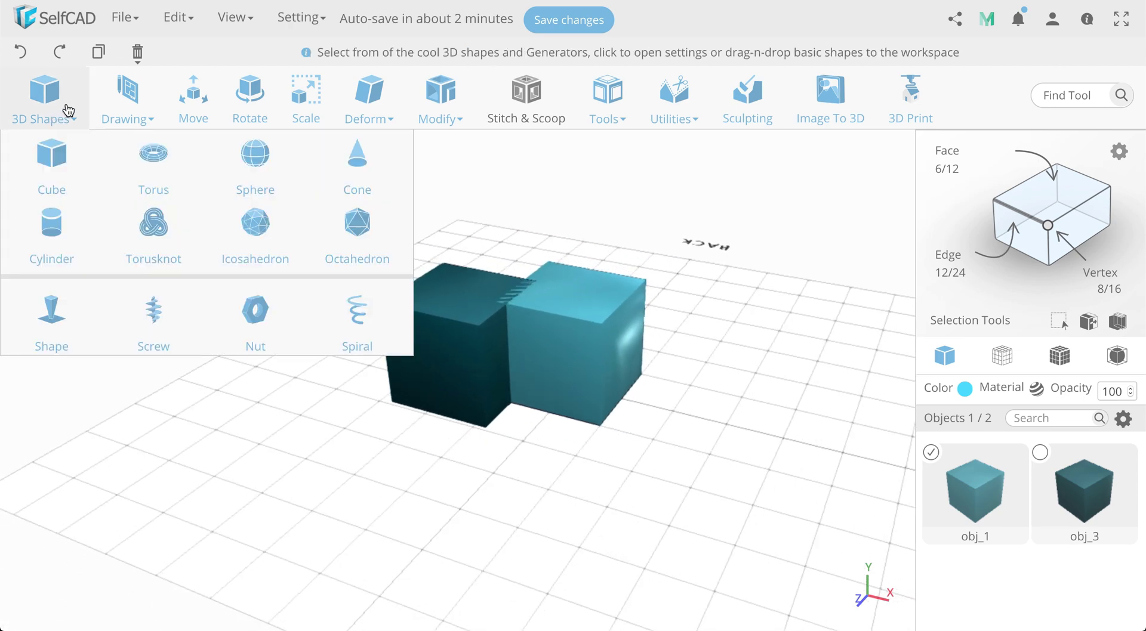
pyautogui.moveTo(70, 99)
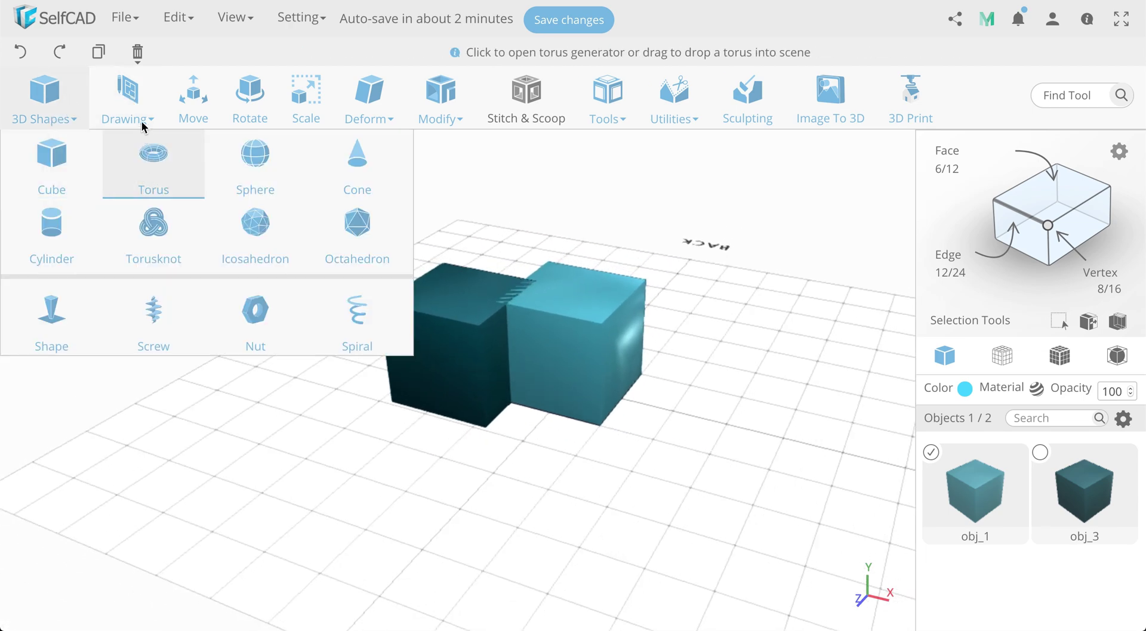
pyautogui.moveTo(359, 105)
pyautogui.moveTo(448, 117)
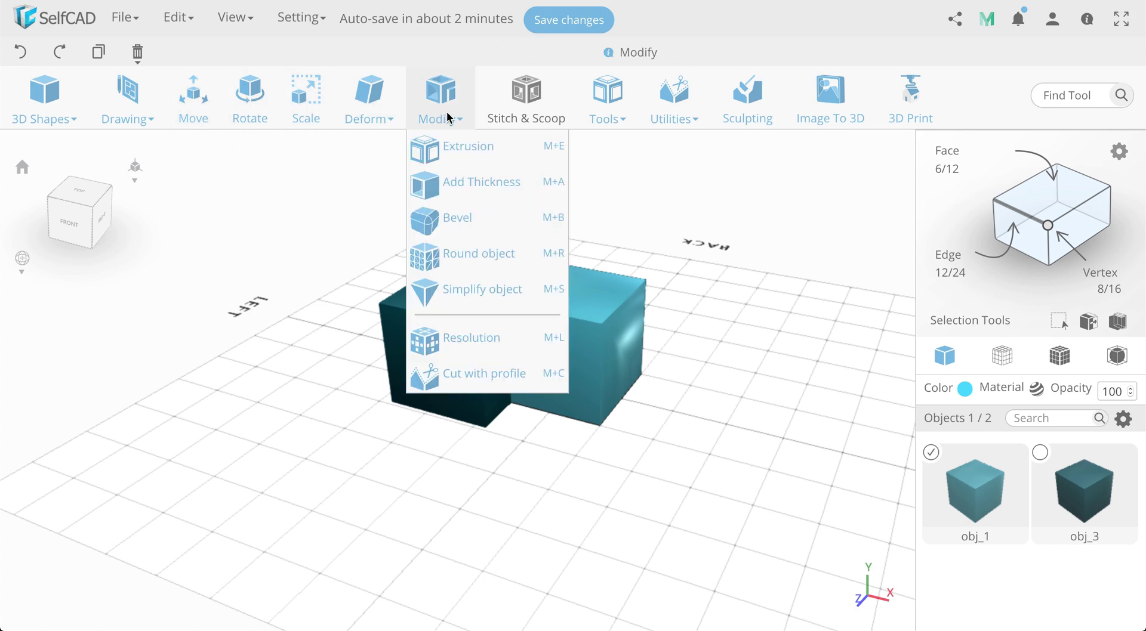
pyautogui.moveTo(672, 111)
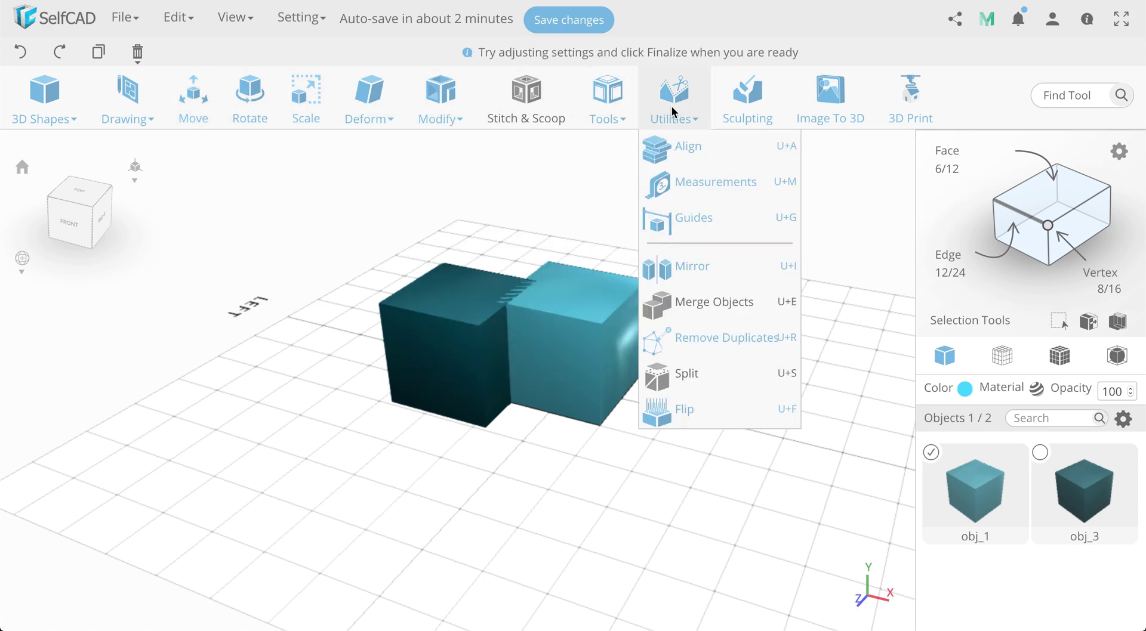
pyautogui.click(905, 103)
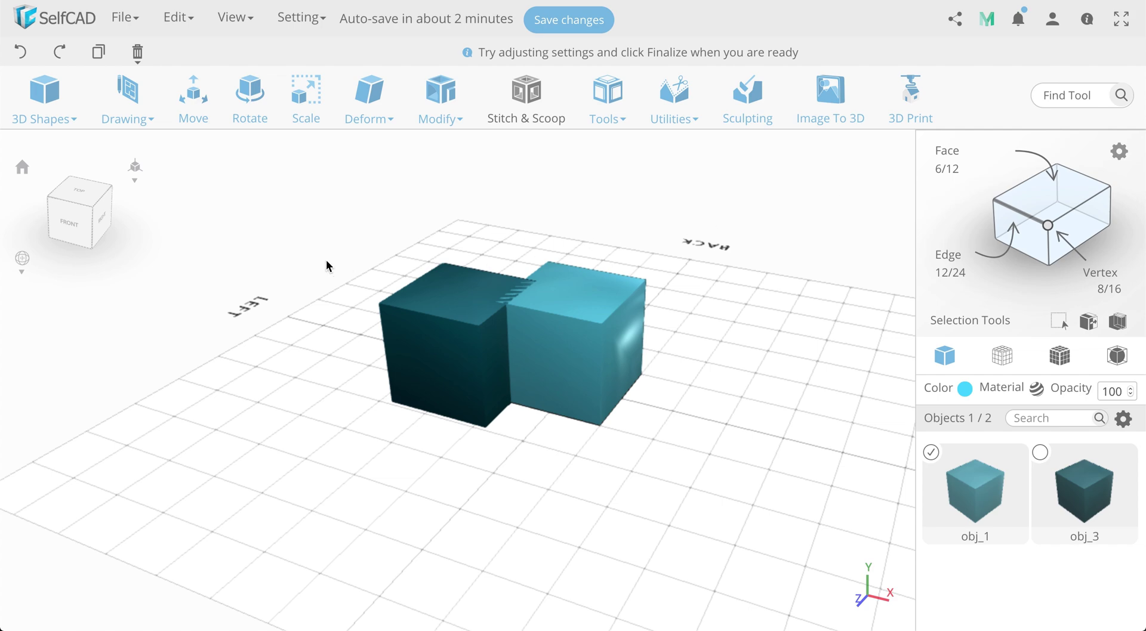
# Turn the scene with the view cube, look at it from the top and restore the home view.
pyautogui.moveTo(59, 226); pyautogui.dragTo(128, 224)
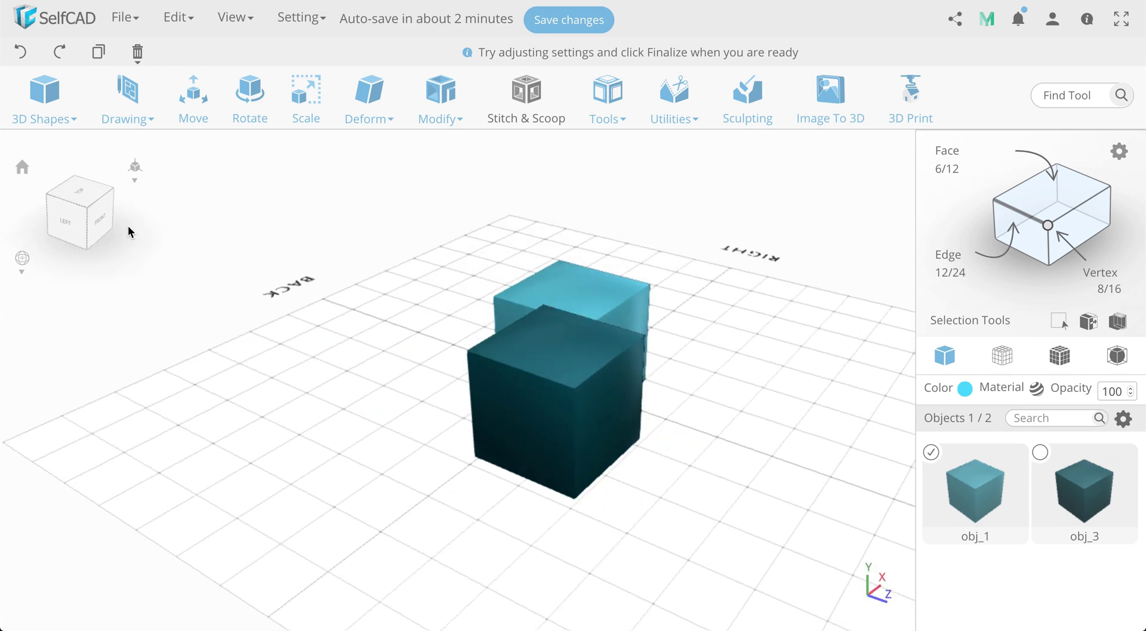
pyautogui.click(88, 197)
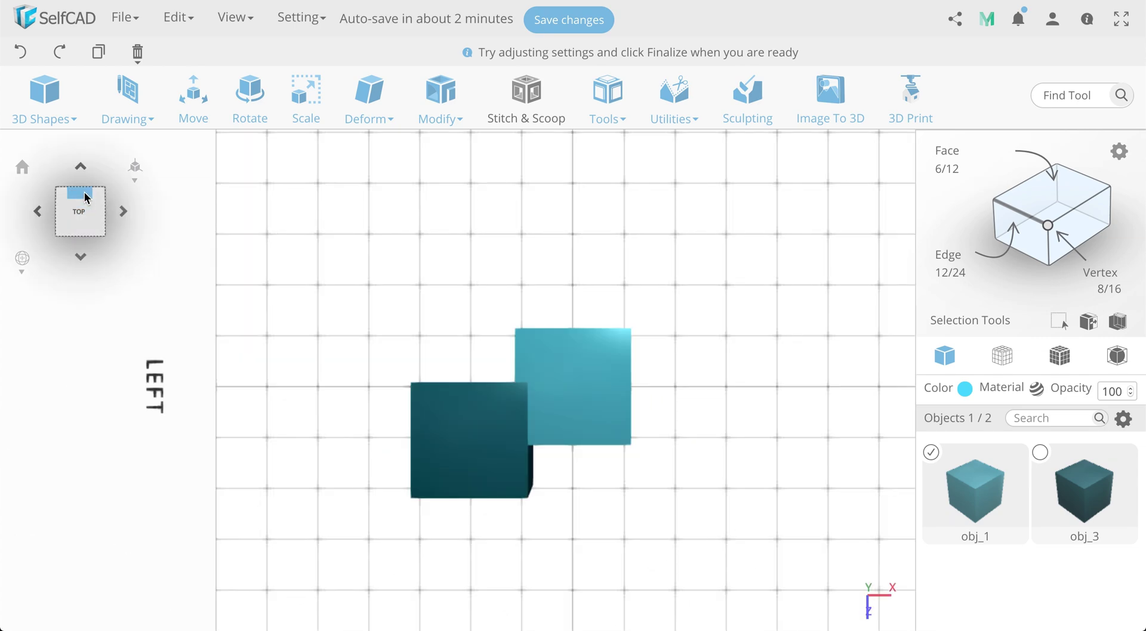
pyautogui.click(22, 168)
pyautogui.moveTo(28, 263)
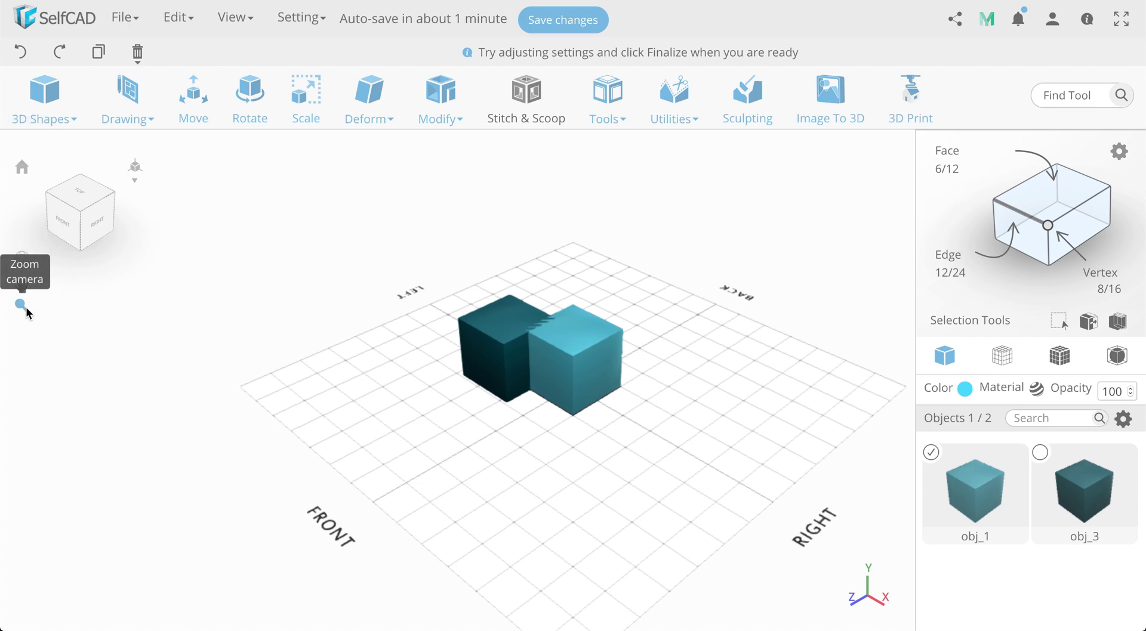
# Try the orthographic projection, return to perspective and review the Camera Settings before closing them.
pyautogui.click(137, 200)
pyautogui.moveTo(137, 200)
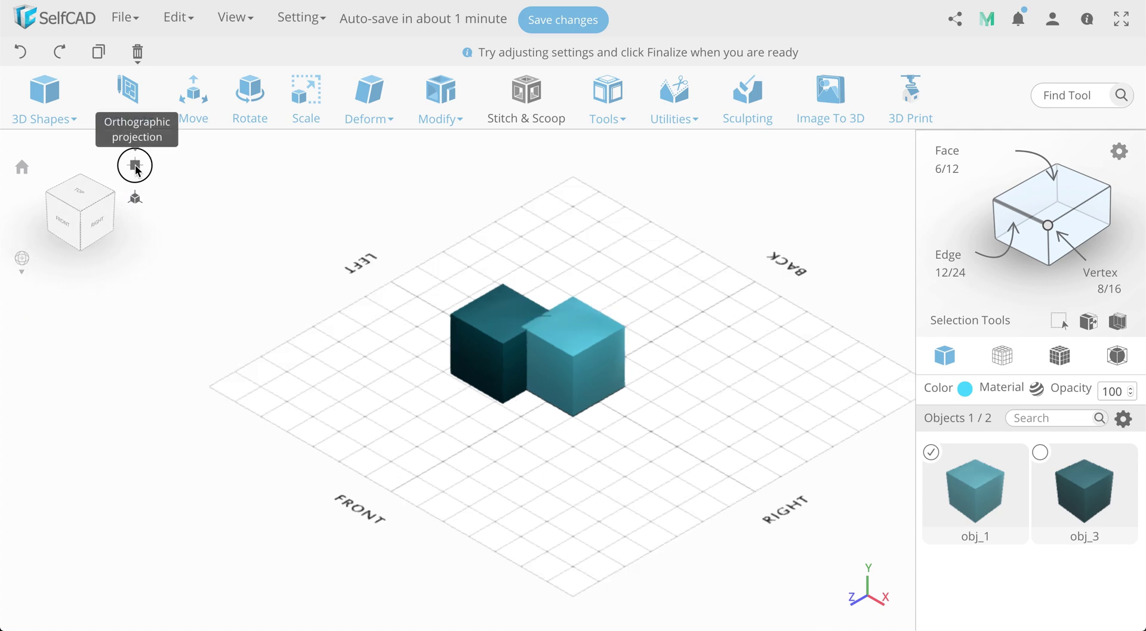
pyautogui.click(136, 199)
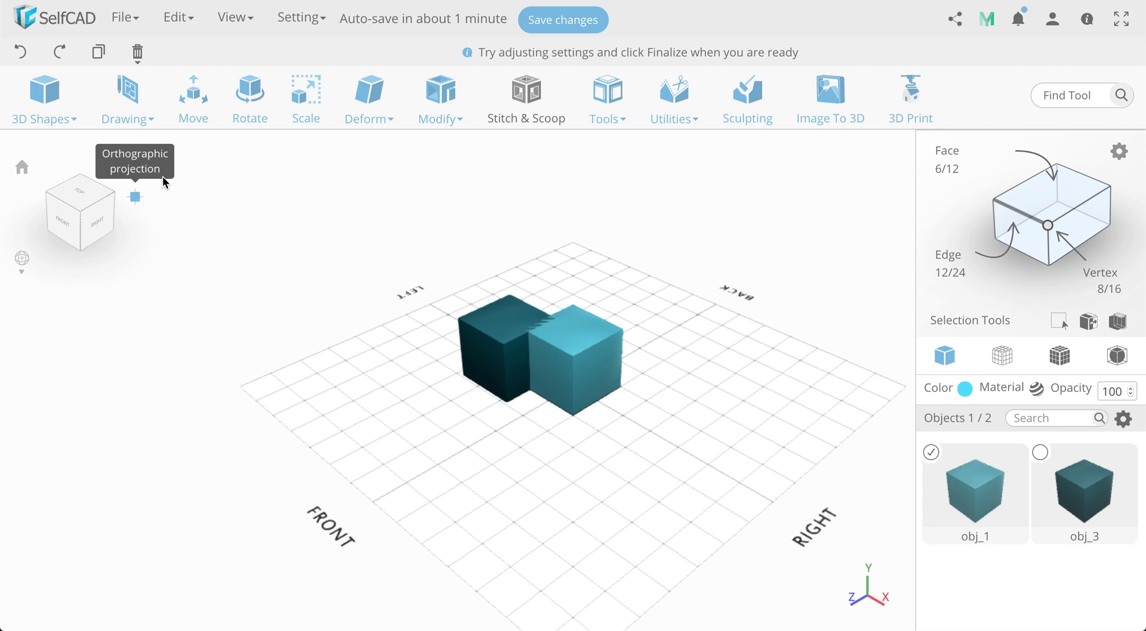
pyautogui.moveTo(278, 23)
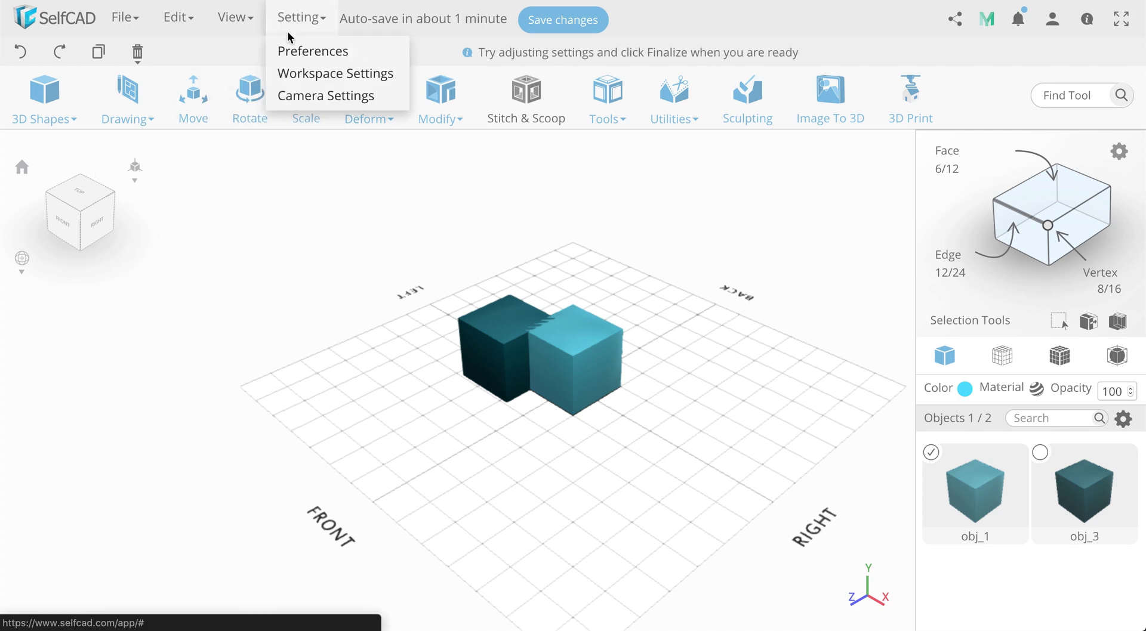
pyautogui.click(296, 96)
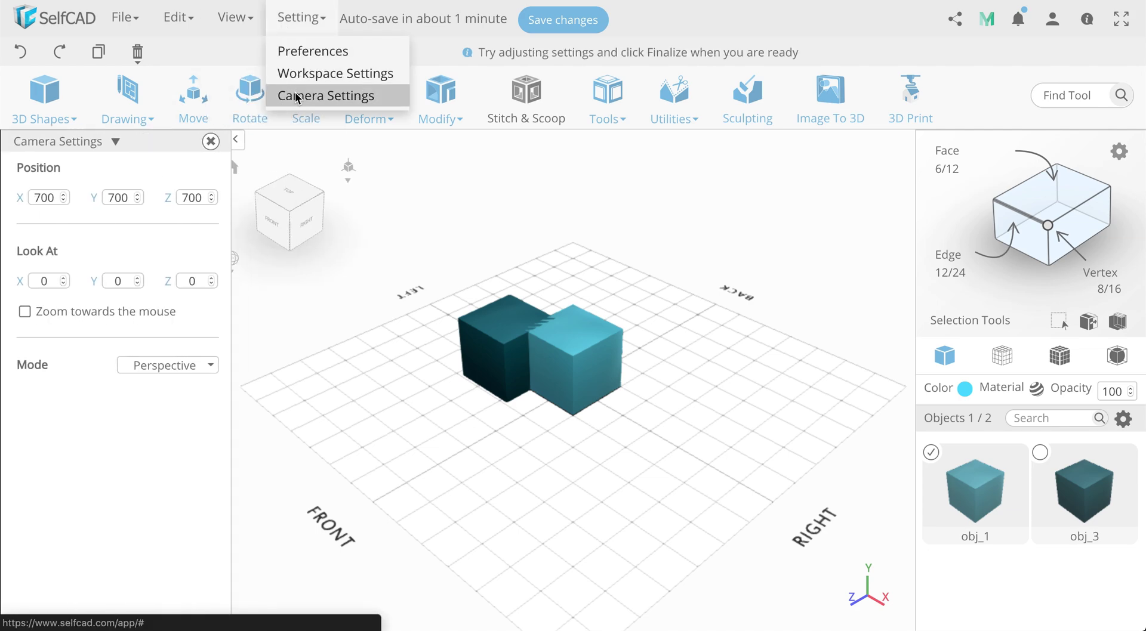
pyautogui.click(211, 142)
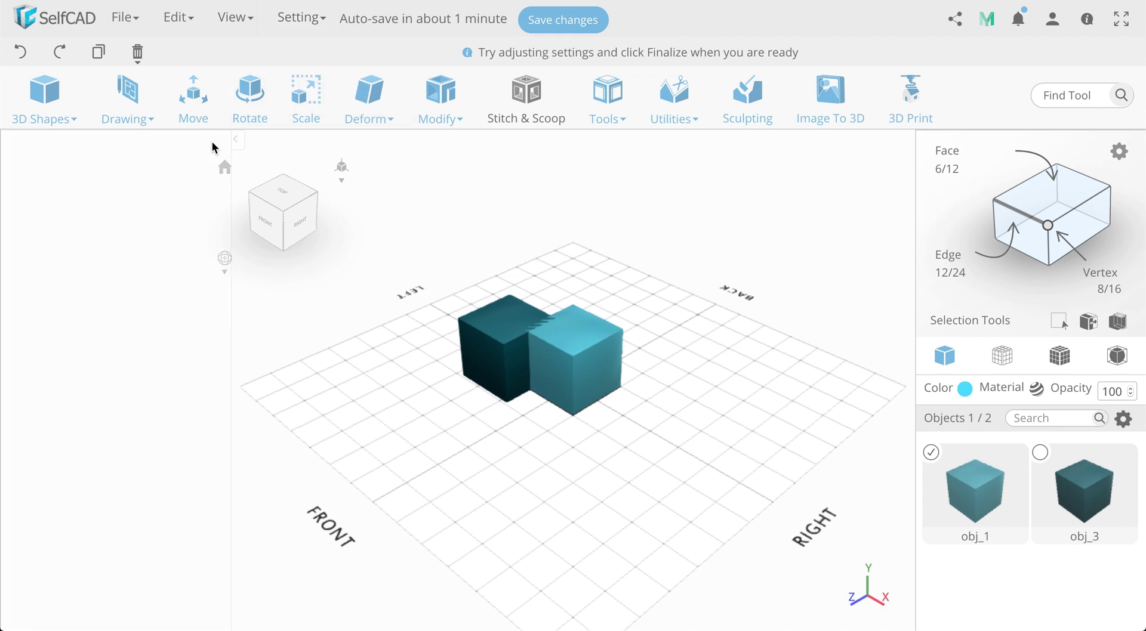
# Orbit and zoom around the two cubes to view them from different sides, and deselect everything.
pyautogui.moveTo(365, 392); pyautogui.dragTo(674, 369)
pyautogui.scroll(3, 674, 362)
pyautogui.scroll(-2, 675, 362)
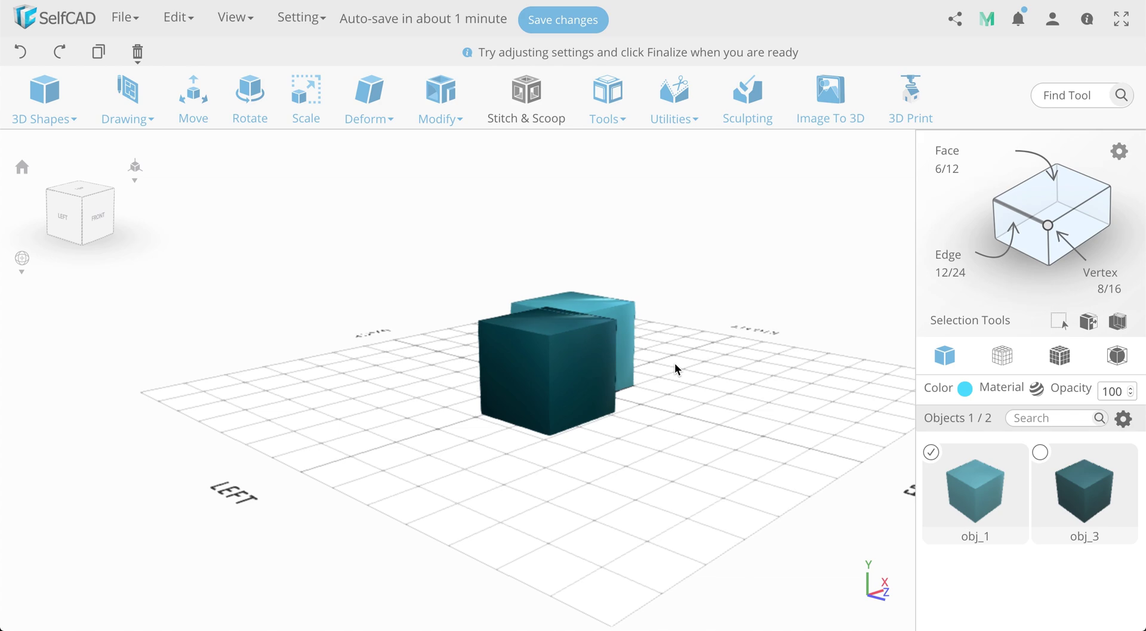
pyautogui.scroll(-2, 674, 363)
pyautogui.scroll(2, 674, 363)
pyautogui.click(675, 362)
pyautogui.moveTo(674, 363); pyautogui.dragTo(656, 315)
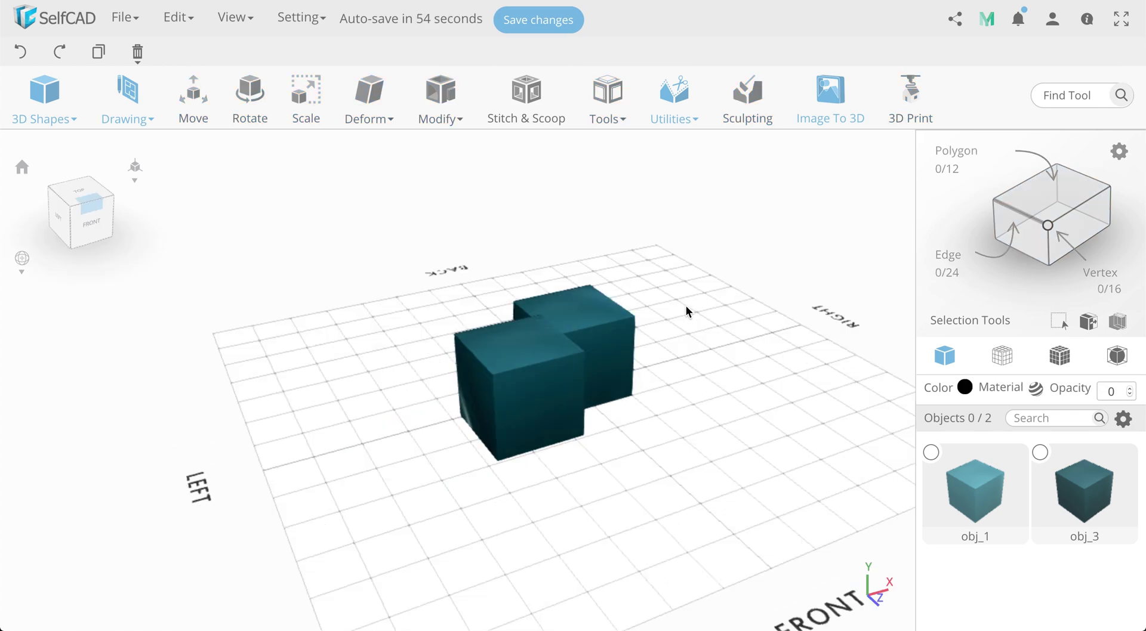
# Select obj_1, activate vertex selection mode and check its Selection Settings before closing them.
pyautogui.click(595, 324)
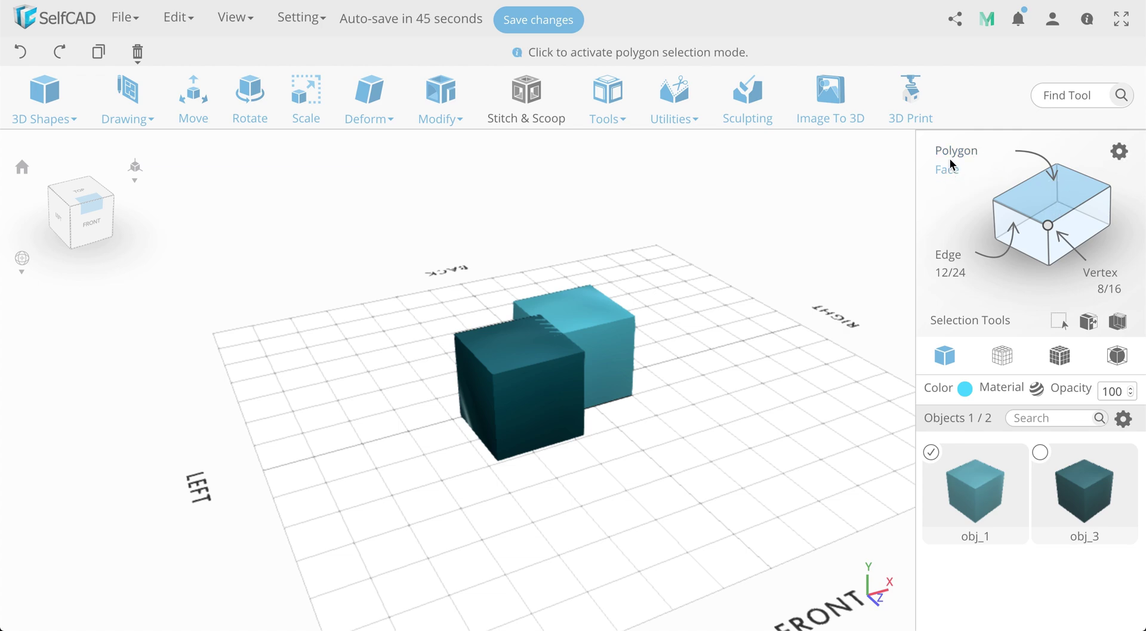
pyautogui.click(1048, 226)
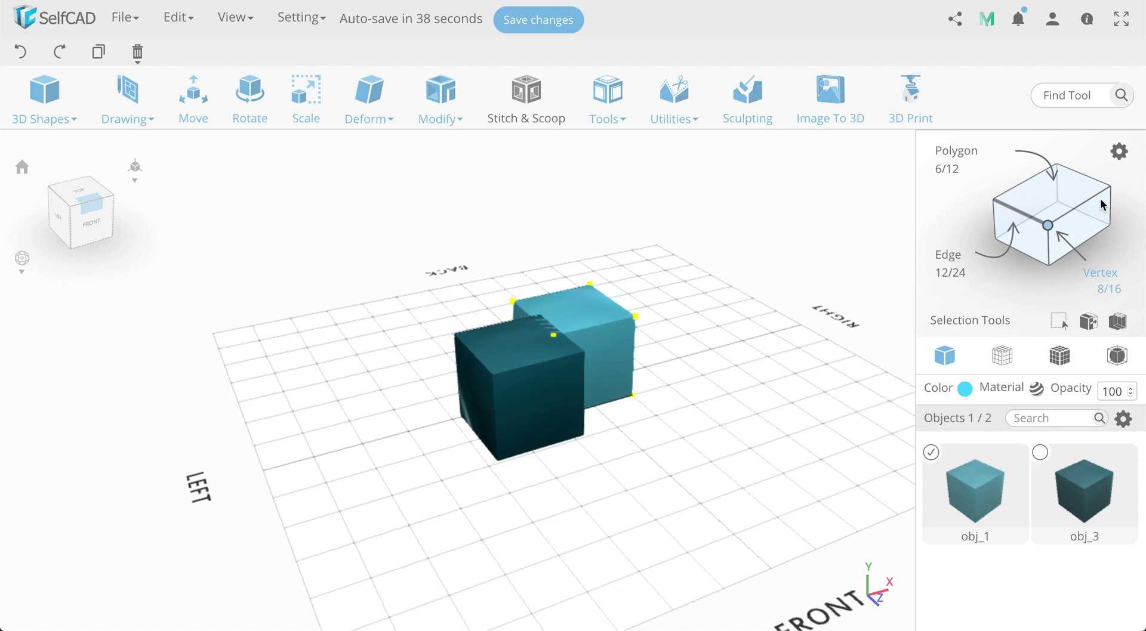
pyautogui.click(1118, 152)
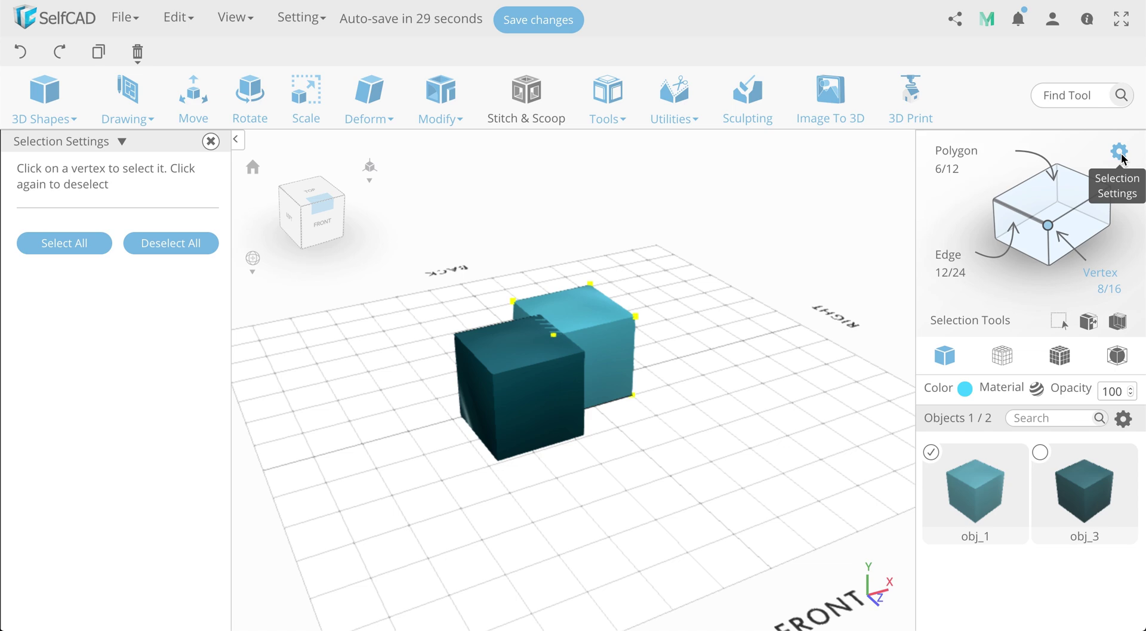
pyautogui.click(210, 141)
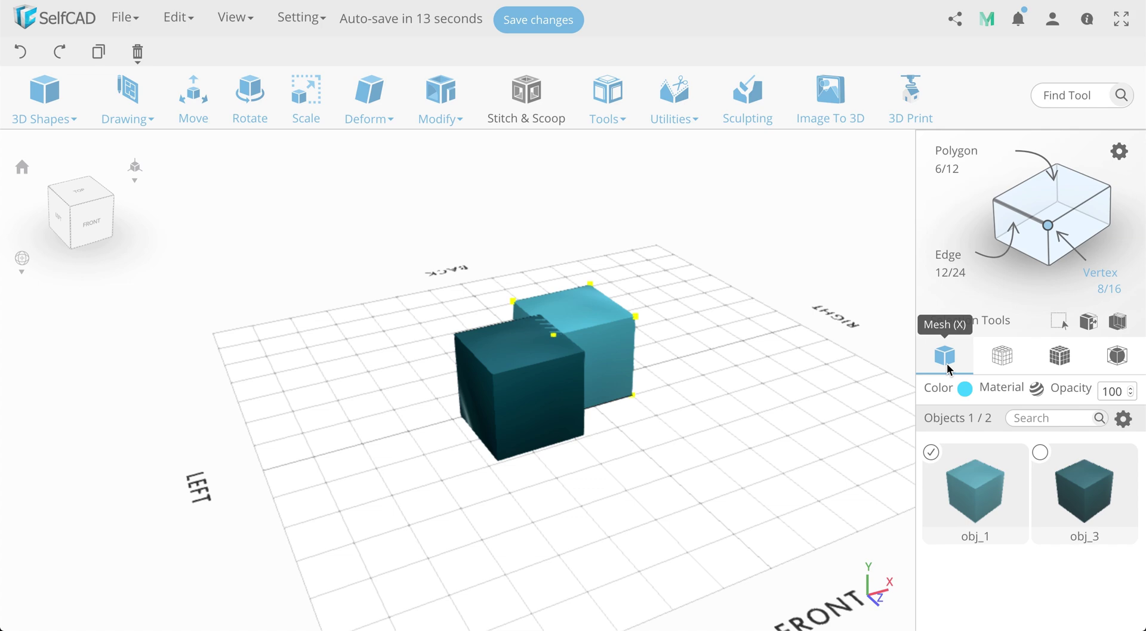
# Try the Wireframe display, then show the objects as Mesh + Wireframe with Smooth shading enabled.
pyautogui.click(1004, 359)
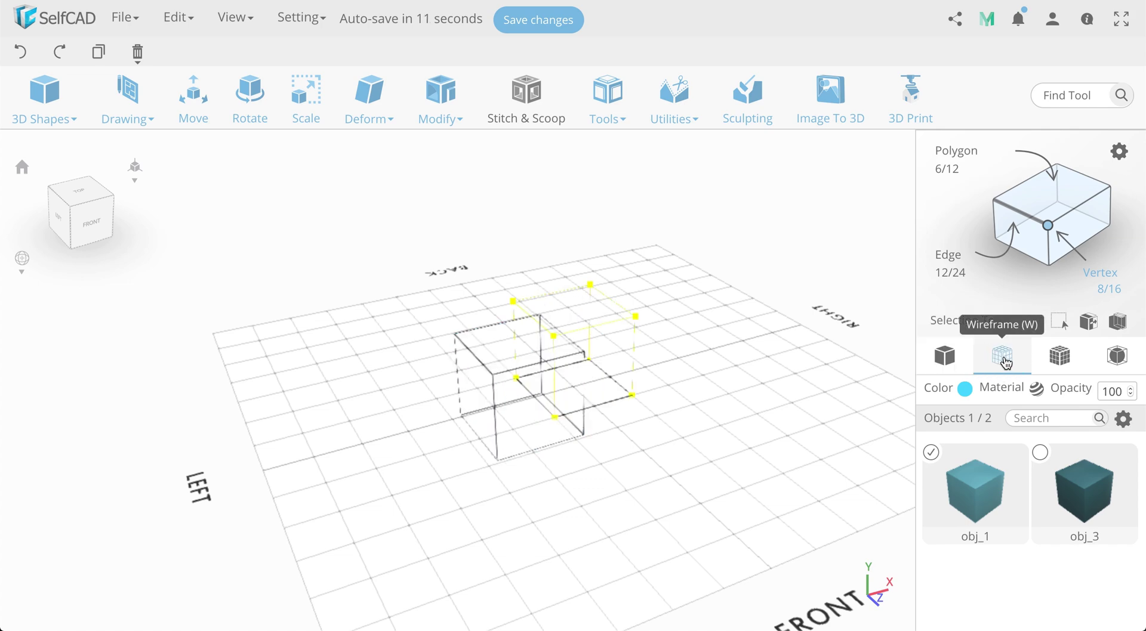
pyautogui.click(1059, 359)
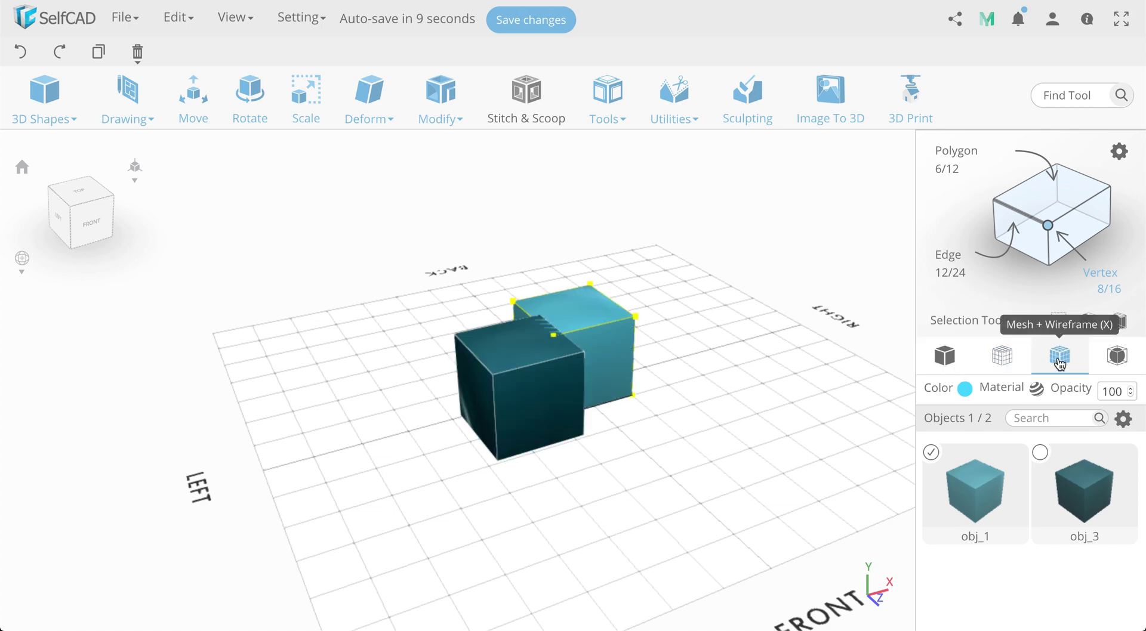
pyautogui.click(1115, 361)
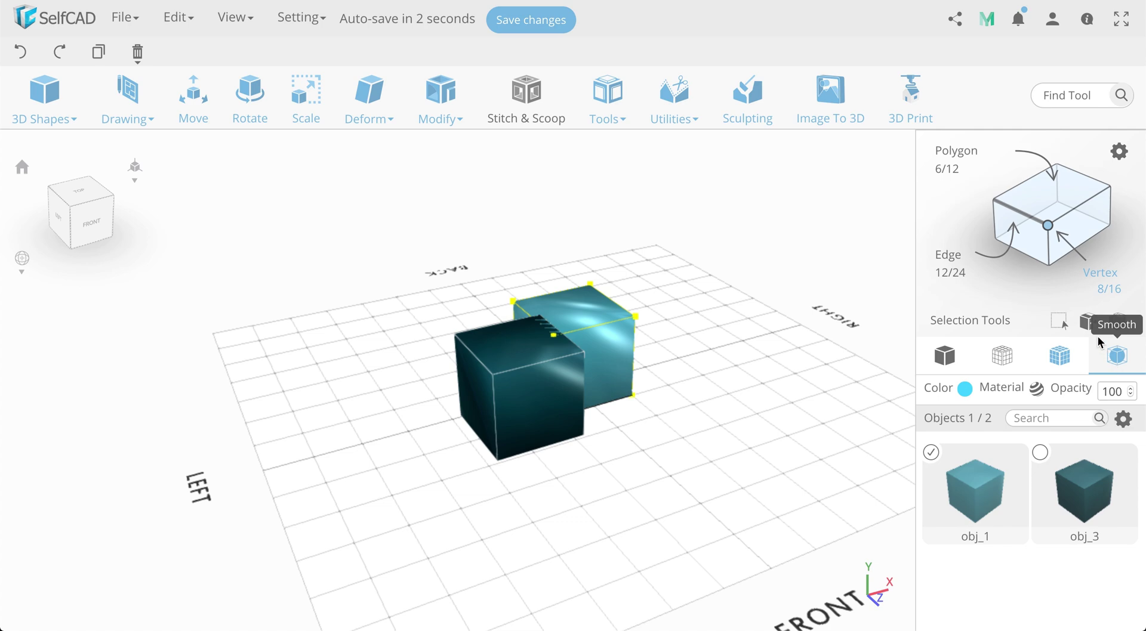
# Change the colour of obj_1 to green from the palette and open its material settings.
pyautogui.click(964, 390)
pyautogui.click(914, 481)
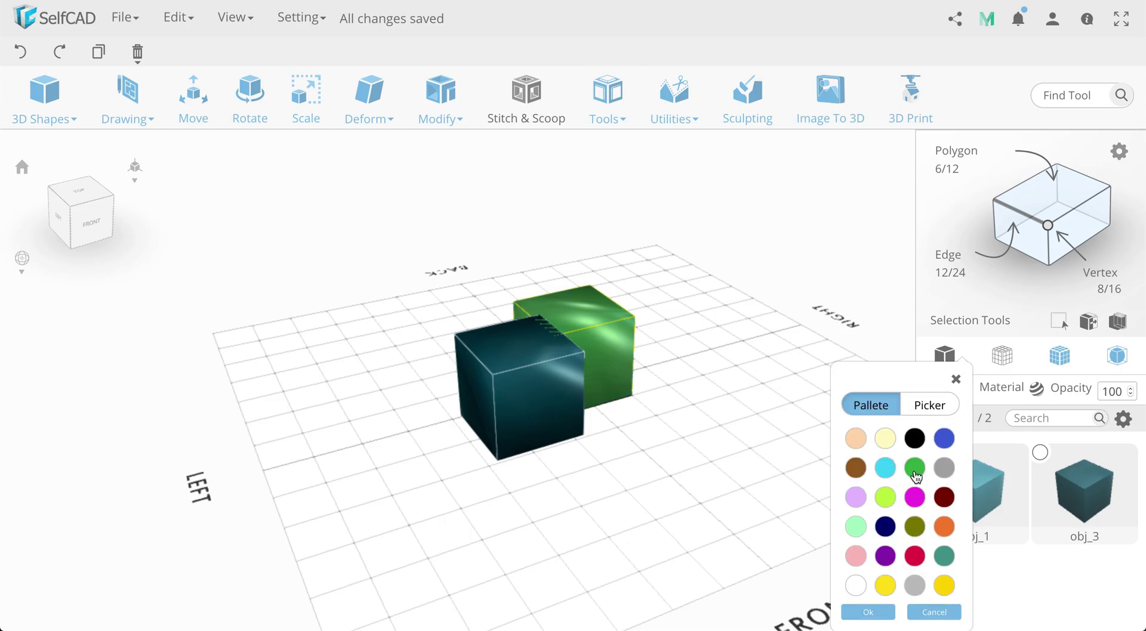
pyautogui.click(1036, 392)
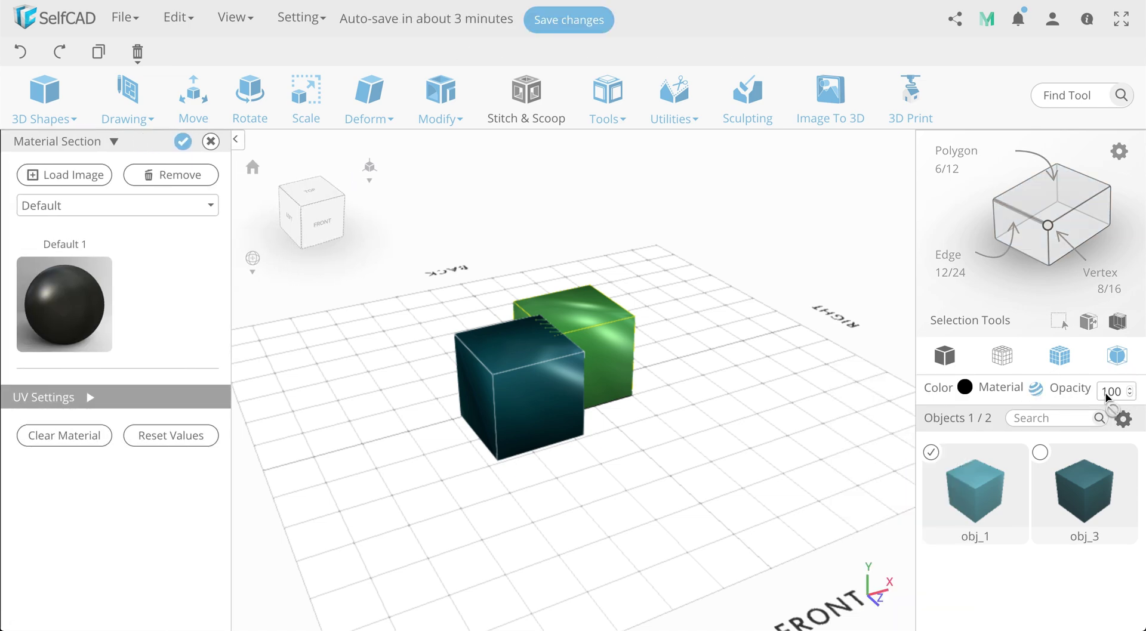
# Search the object list for obj_3, clear the search, then leave the material settings with everything deselected.
pyautogui.click(1078, 418)
pyautogui.write('obj_')
pyautogui.write('3')
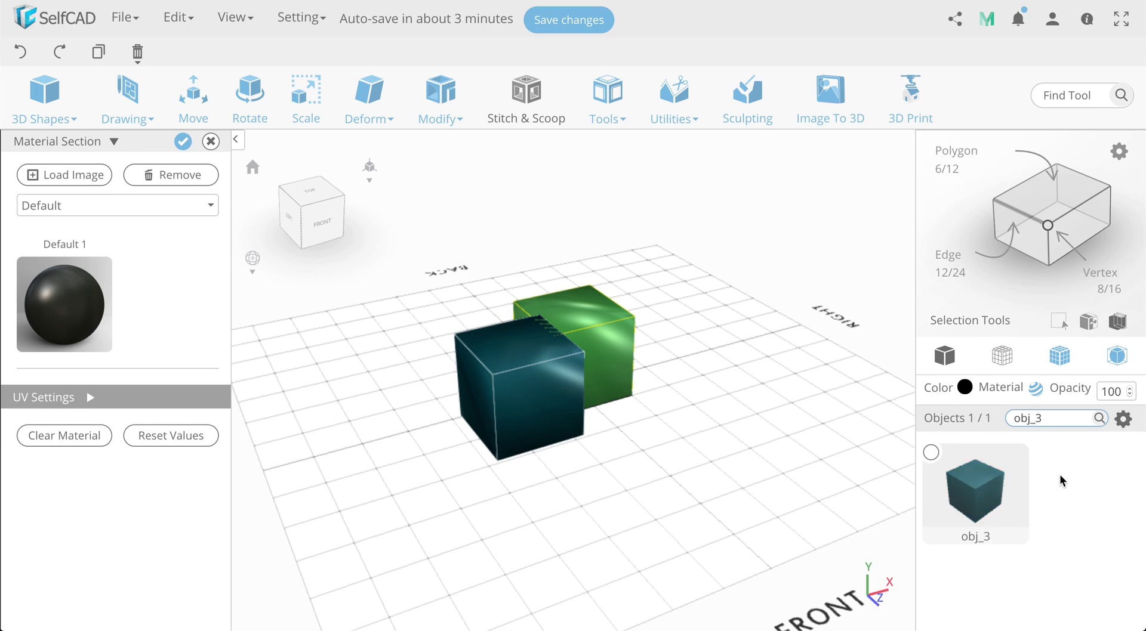
pyautogui.moveTo(1051, 417); pyautogui.dragTo(992, 424)
pyautogui.press('BackSpace')
pyautogui.click(691, 473)
pyautogui.click(595, 259)
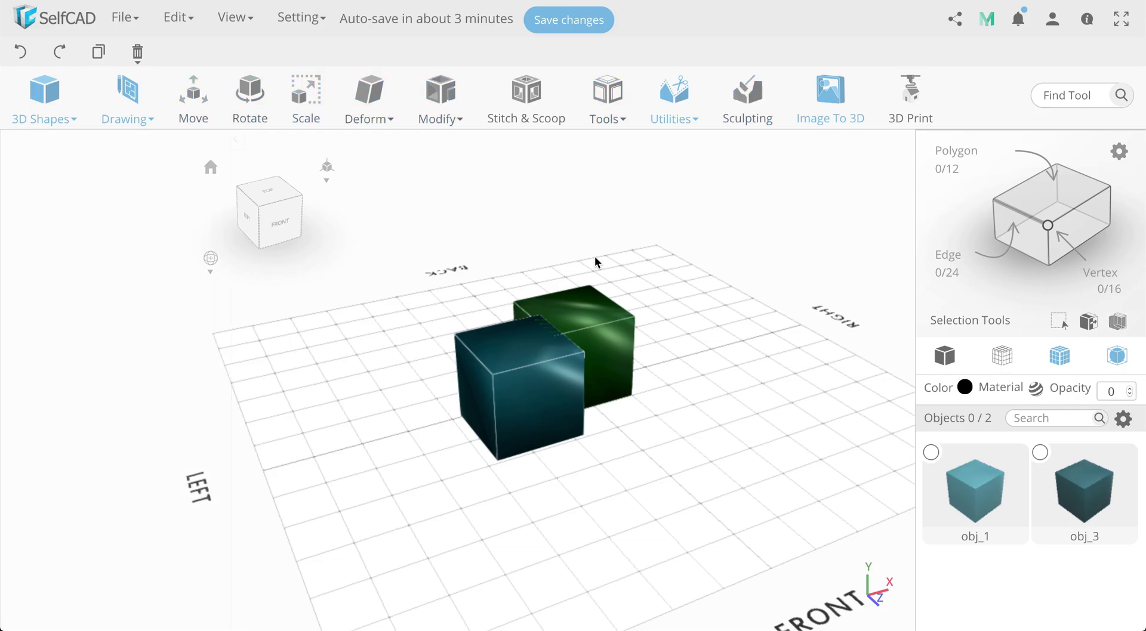
# Select both cubes, deselect obj_3 and examine the Lock, Hide and Isolate options for the remaining selection.
pyautogui.click(572, 376)
pyautogui.click(930, 451)
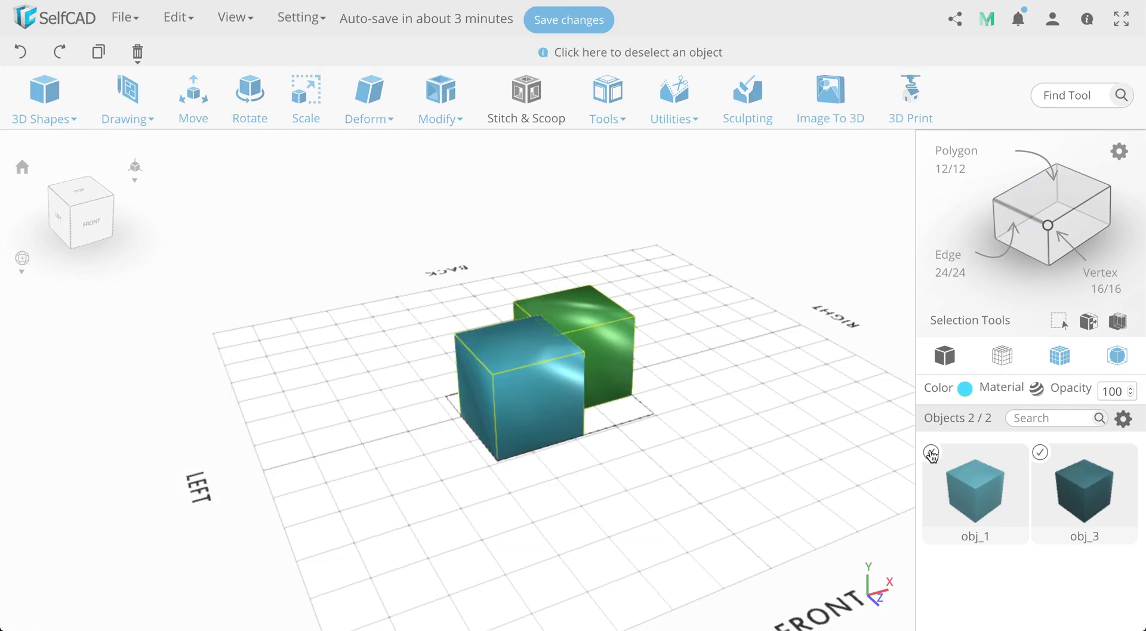
pyautogui.click(1040, 455)
pyautogui.click(1122, 419)
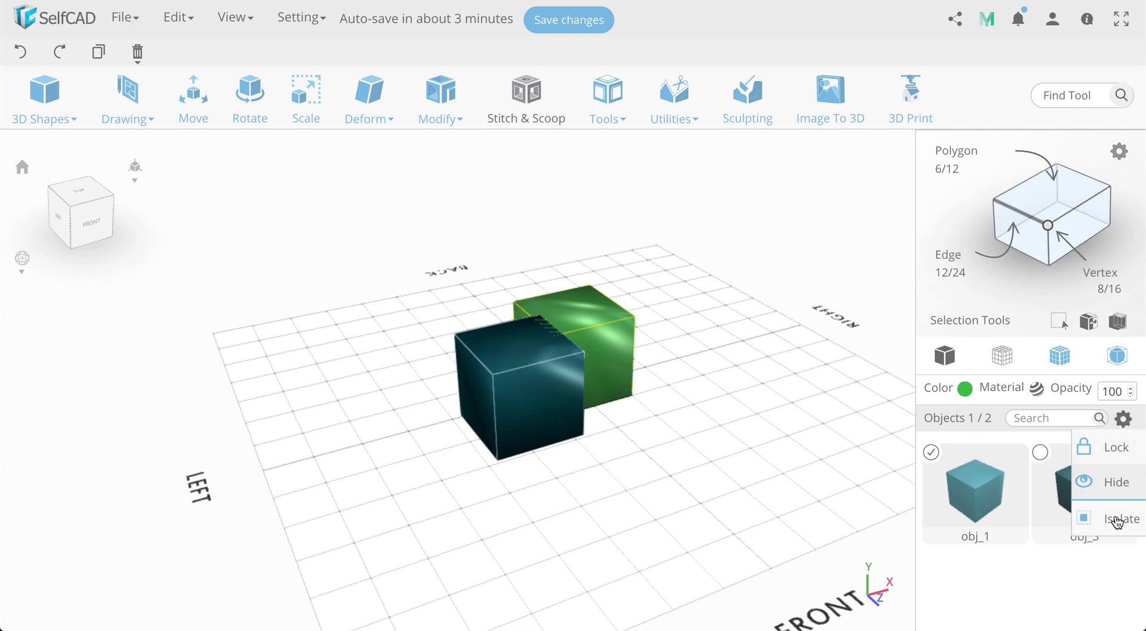
pyautogui.click(1114, 450)
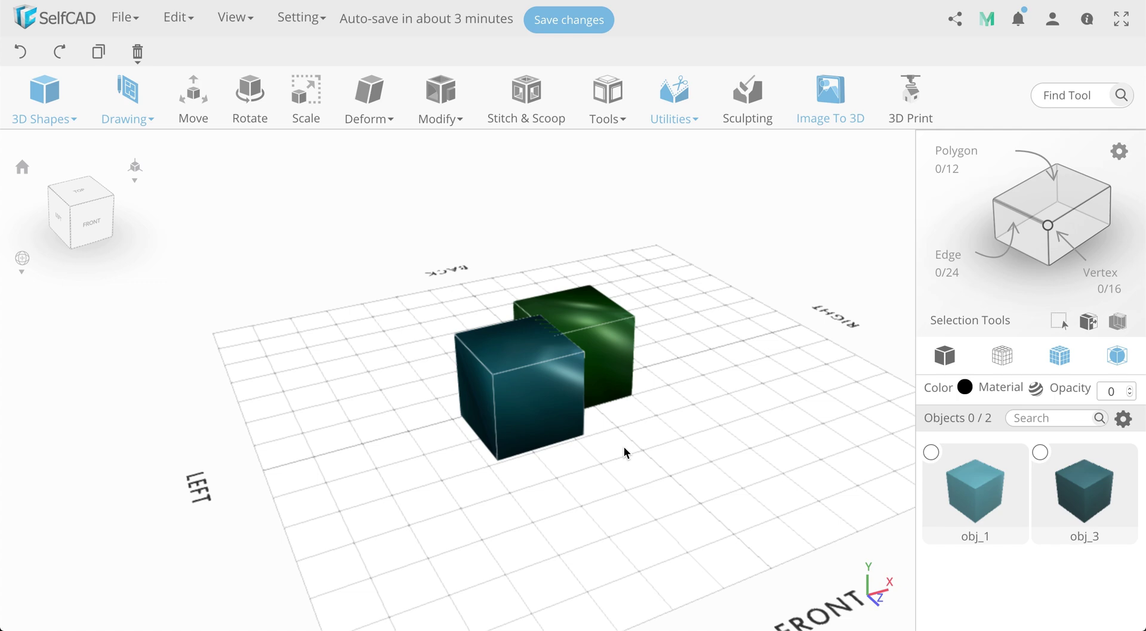
# Orbit around the deselected cubes to their left side, zooming far out and back in.
pyautogui.moveTo(621, 447); pyautogui.dragTo(722, 445)
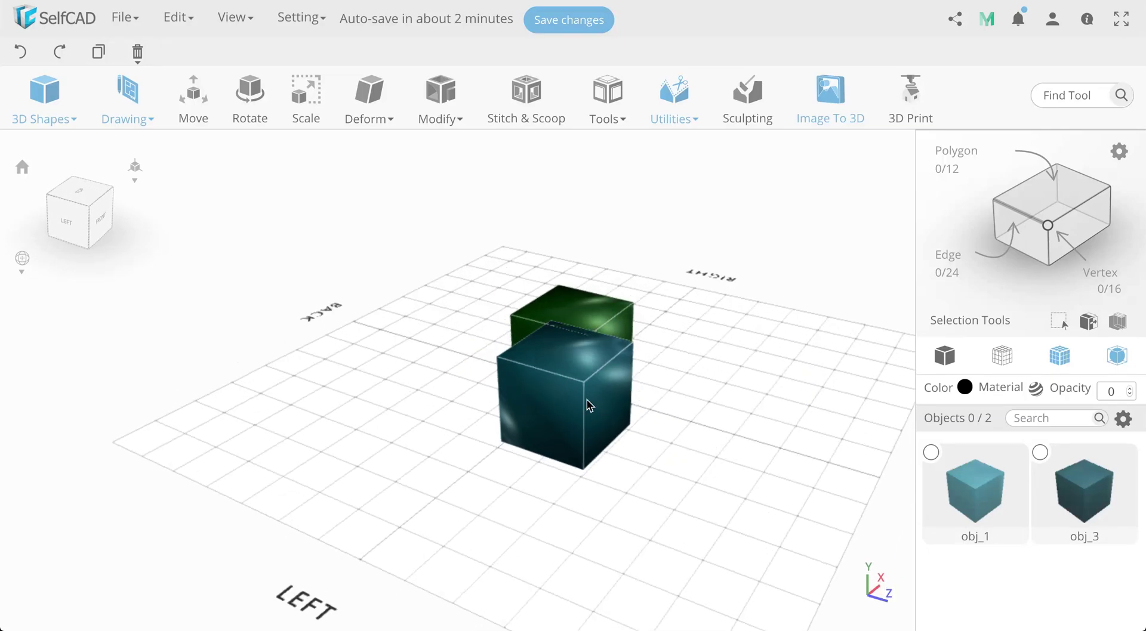
pyautogui.scroll(-6, 588, 406)
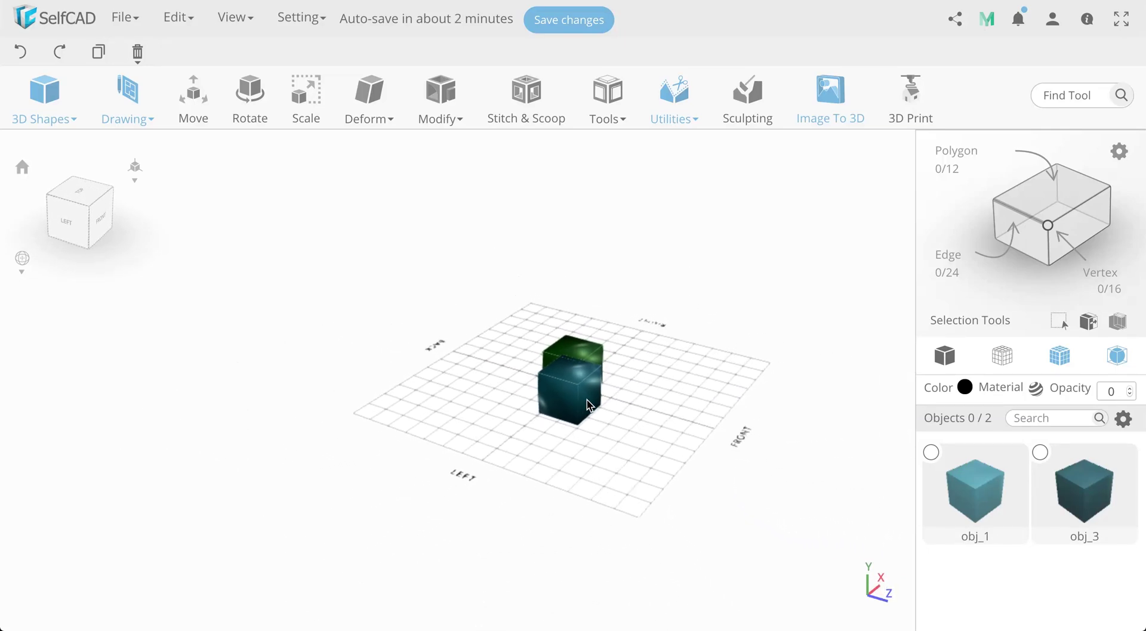
pyautogui.scroll(5, 589, 406)
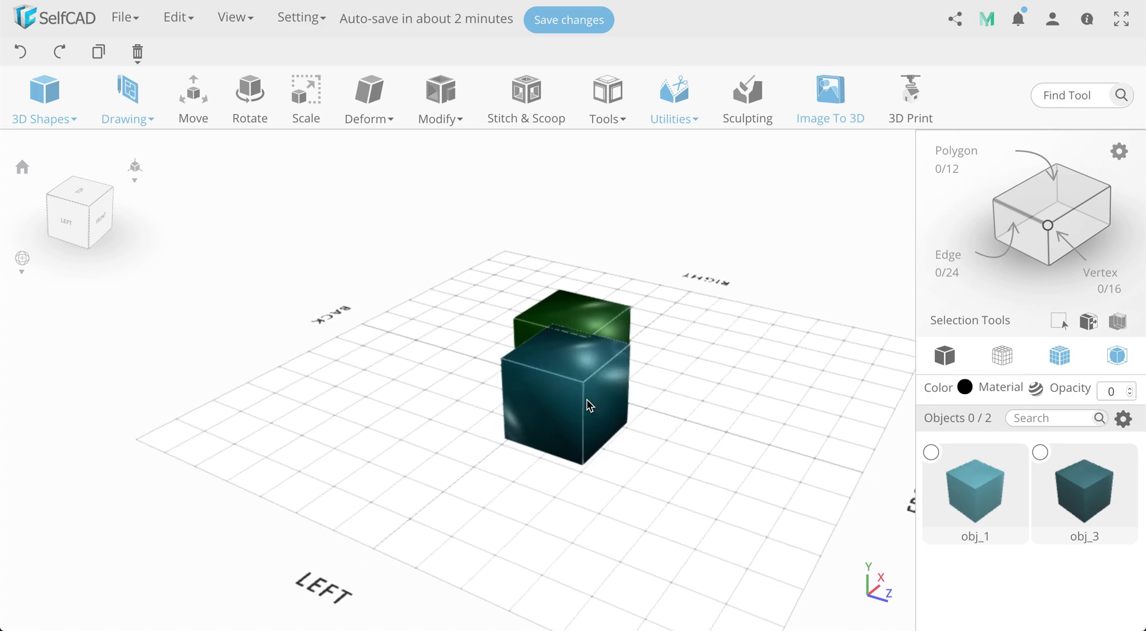